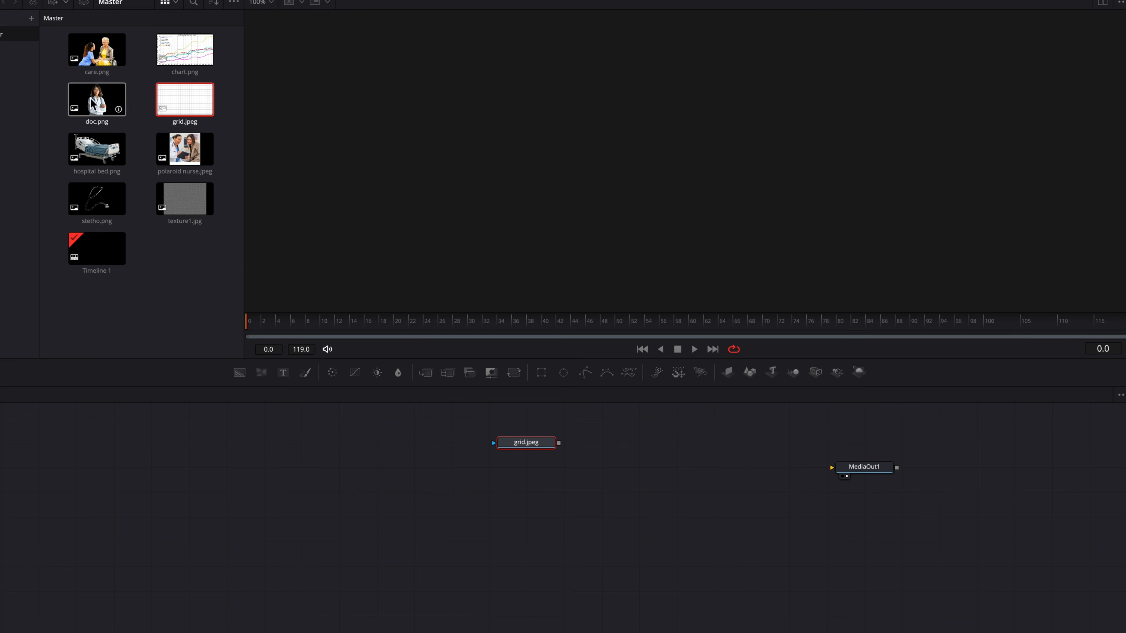
Step: Add doc.png, hospital bed.png, polaroid nurse.jpeg, care.png, chart.png and stetho.png to the node graph, stacked in a column beneath grid.jpeg
left_click_drag(96, 99, 526, 466)
left_click_drag(97, 149, 526, 491)
left_click_drag(184, 149, 535, 521)
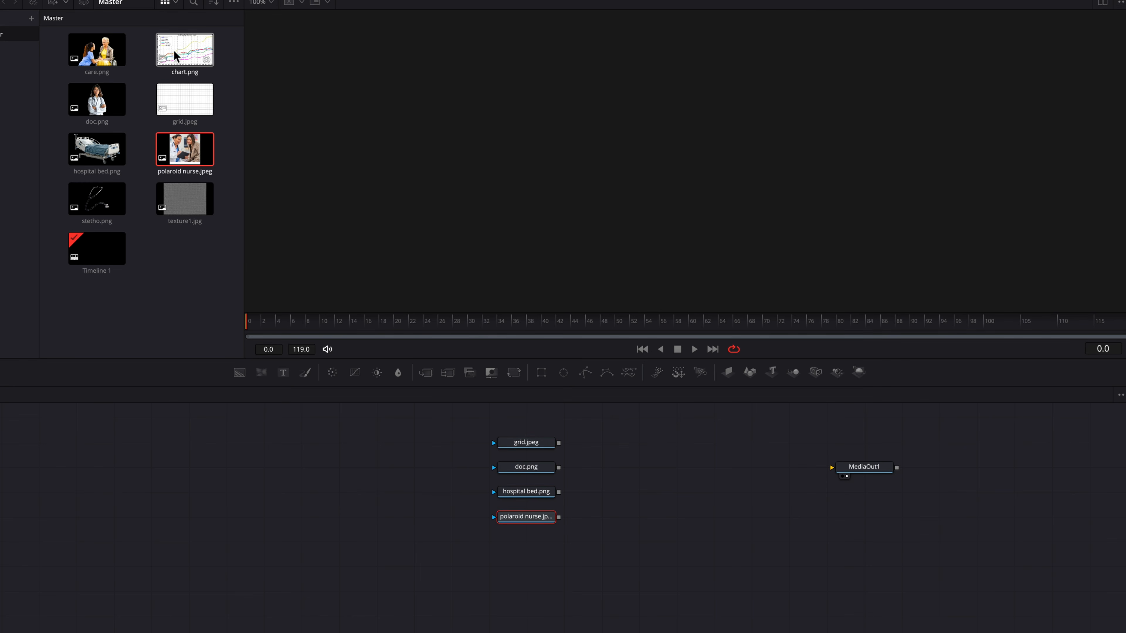
left_click_drag(97, 49, 526, 539)
left_click_drag(185, 50, 527, 564)
left_click_drag(96, 207, 527, 590)
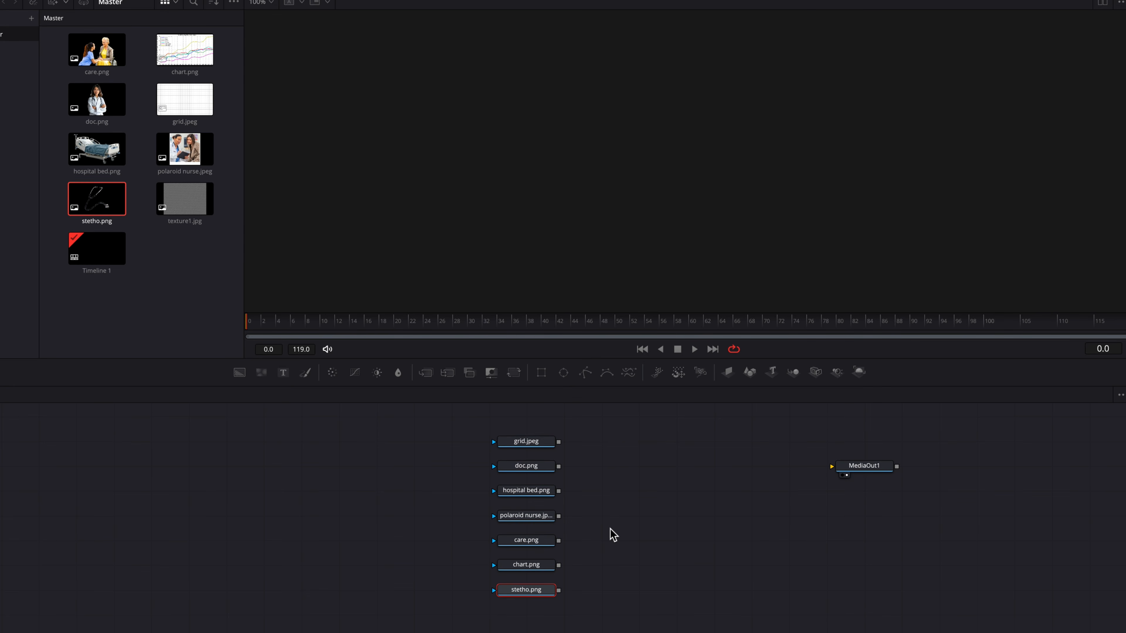
Step: Show grid.jpeg in the viewer and attach a Resize node to it, fitting the whole resized image in view
left_click(544, 445)
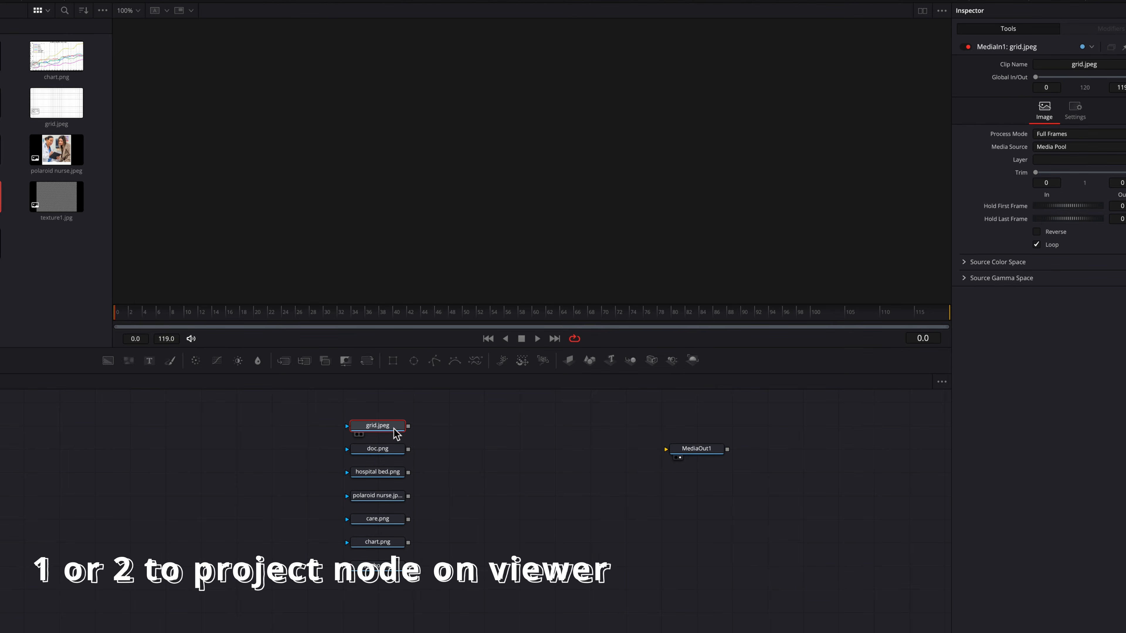
key("1")
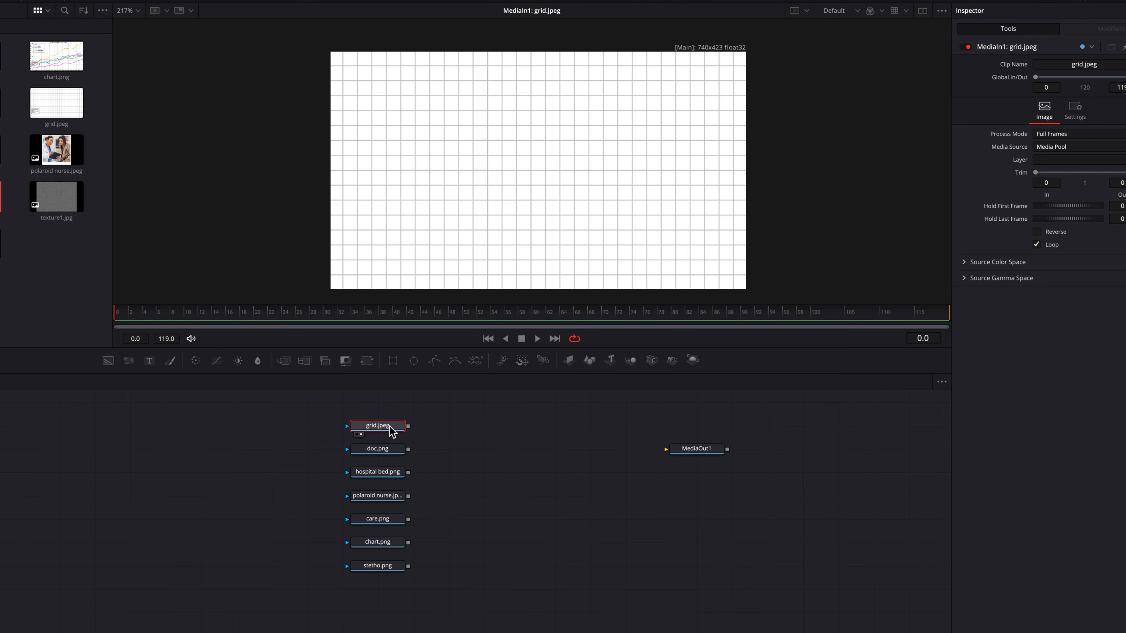
key("shift+space")
type("resi")
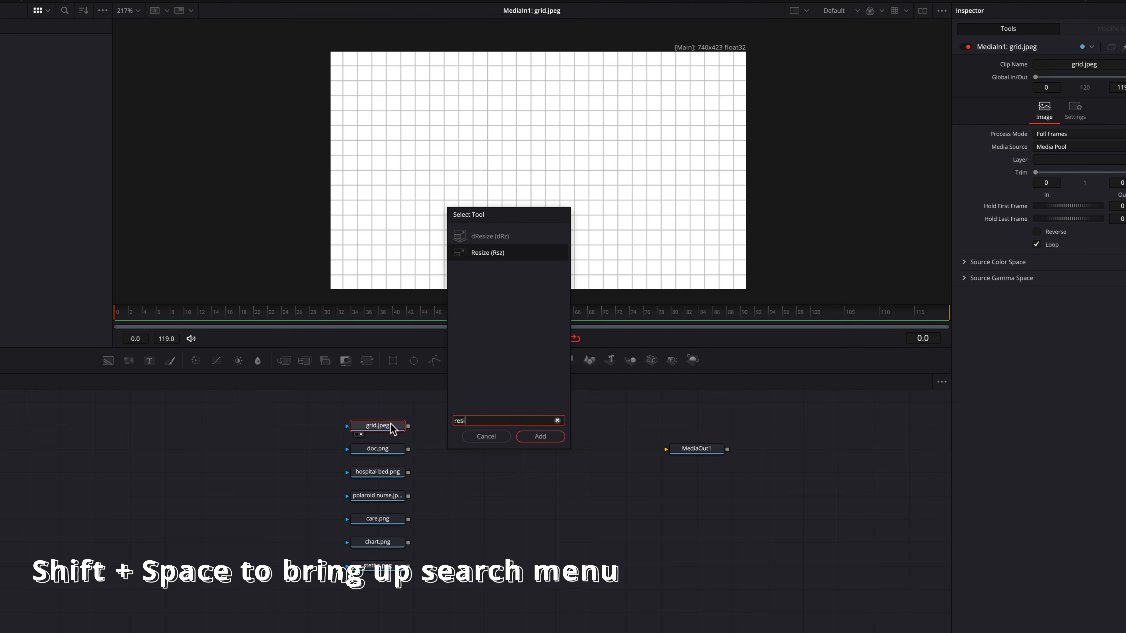
key("Return")
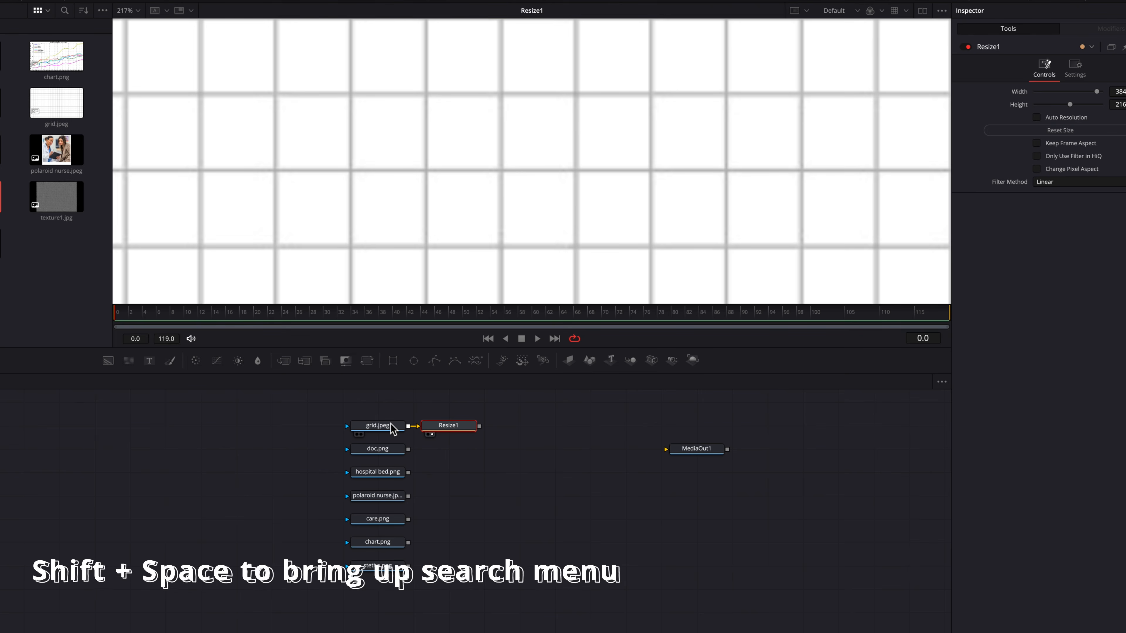
scroll(689, 152, "down", 10)
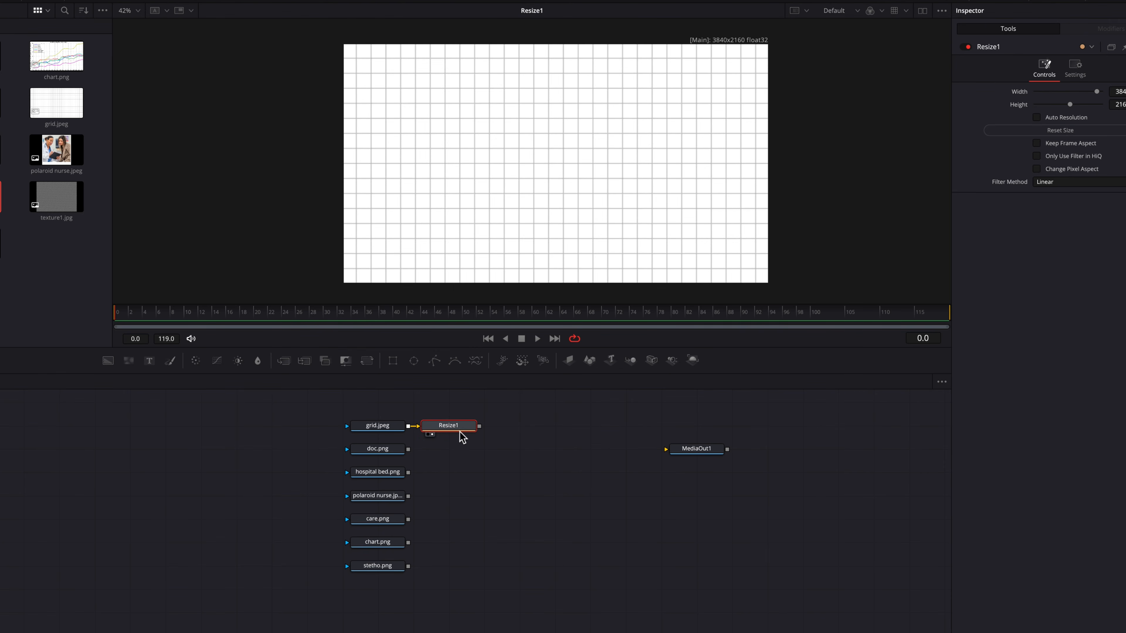
Step: Add a Recolor node after the grid's Resize node and show its output in the viewer
key("shift+space")
type("resi")
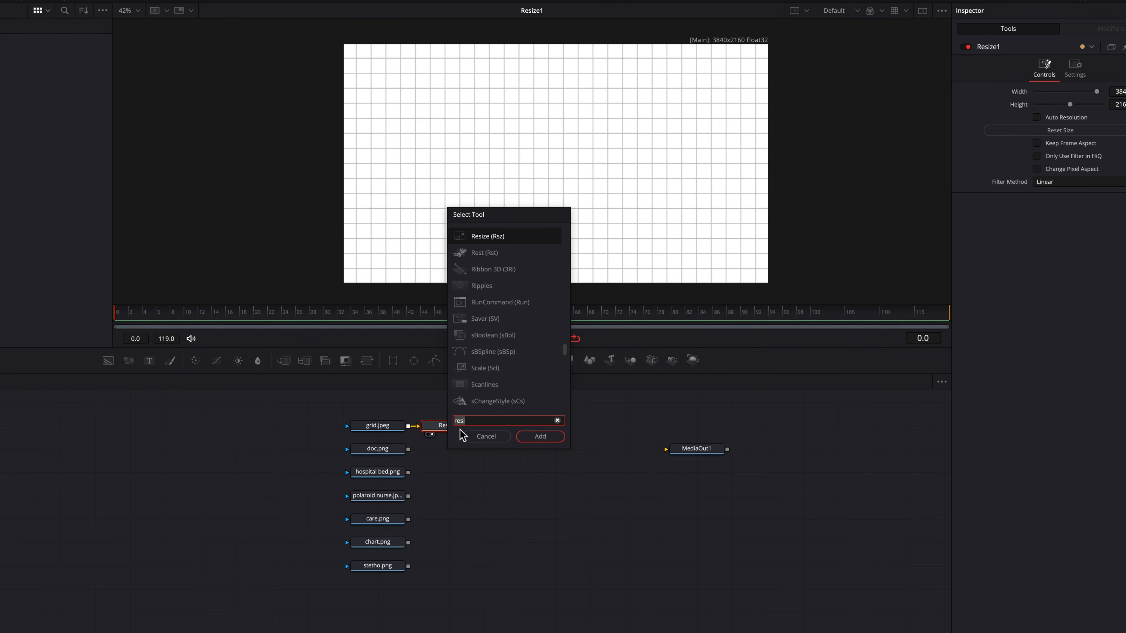
key("BackSpace")
key("BackSpace")
key("BackSpace")
type("eco")
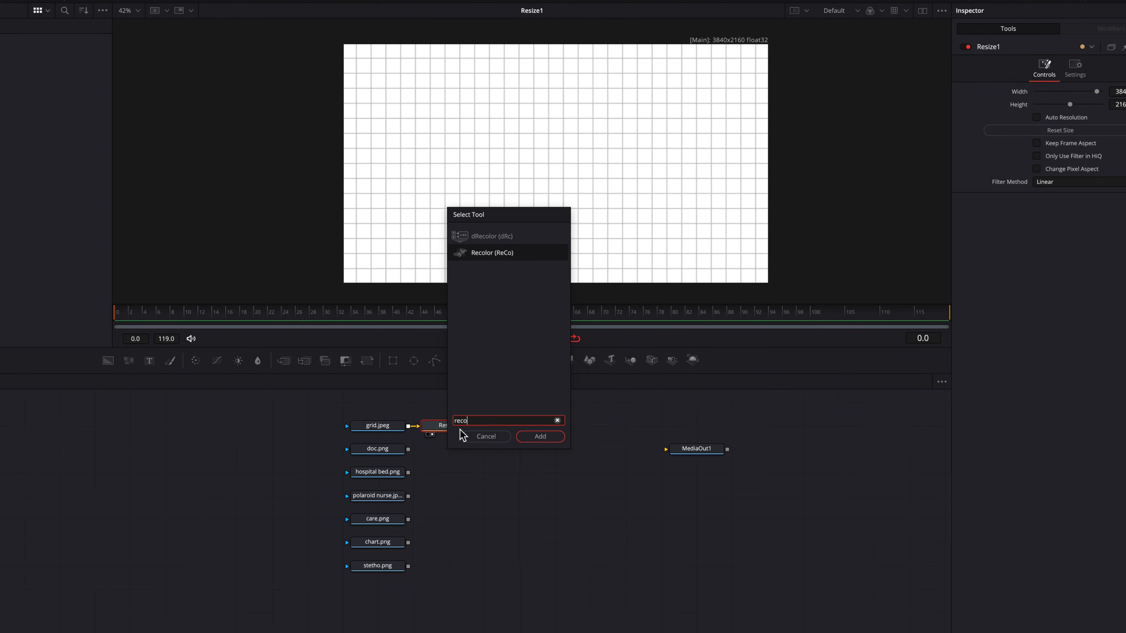
key("Return")
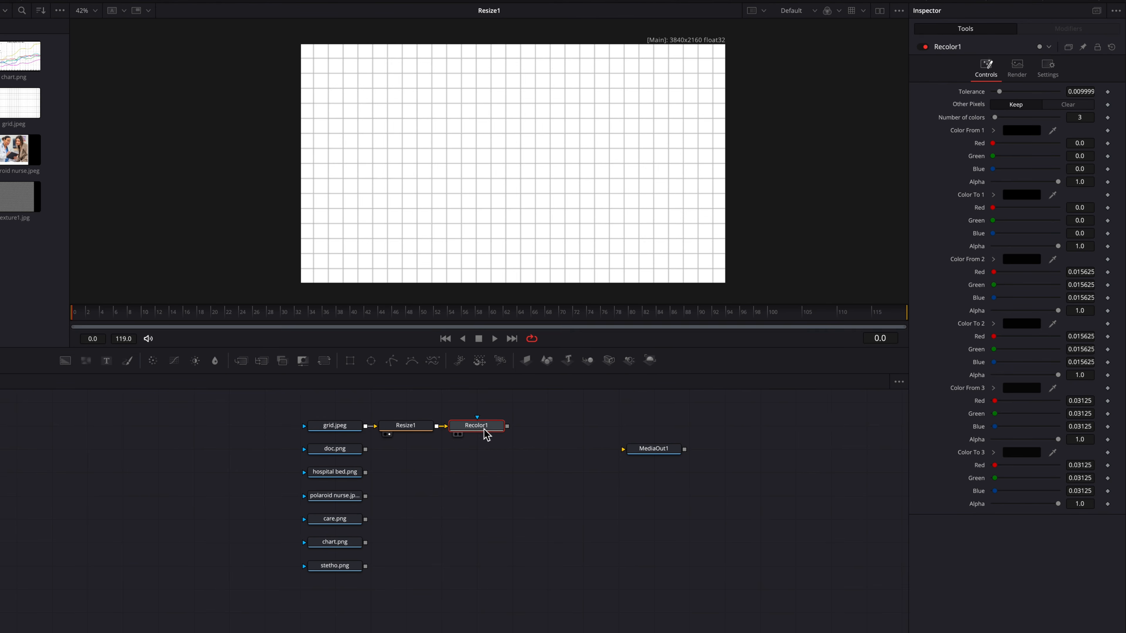
key("2")
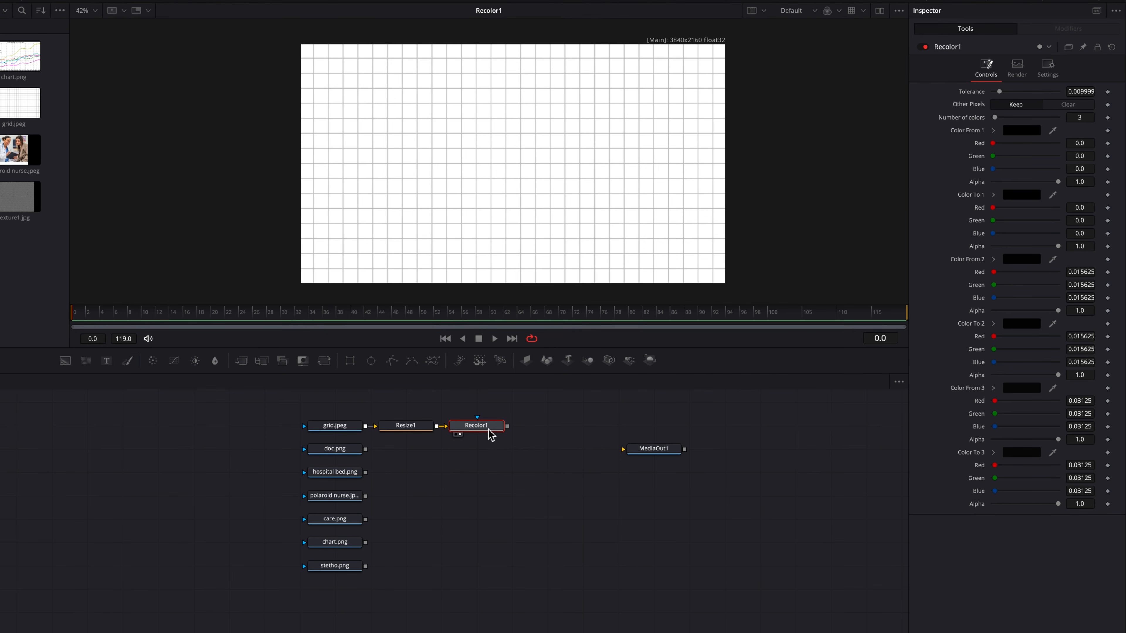
Step: Limit the Recolor to 1 color and map the grid's white background to pale cream, hue 0.12 and saturation 0.096
double_click(1081, 117)
type("1")
key("Return")
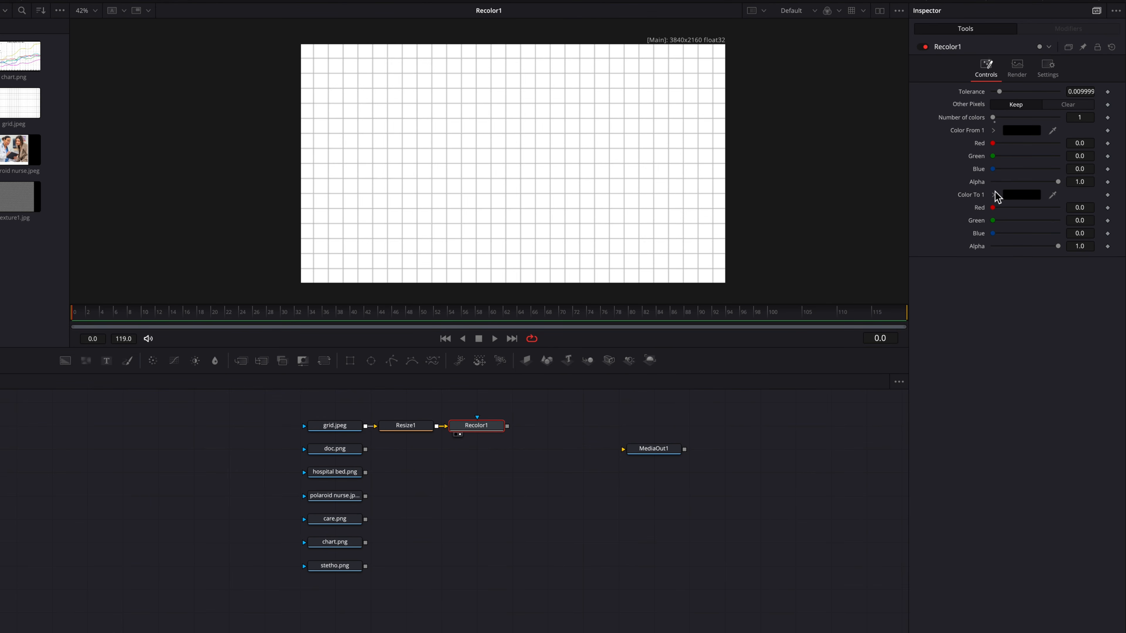
left_click(994, 196)
left_click(1082, 211)
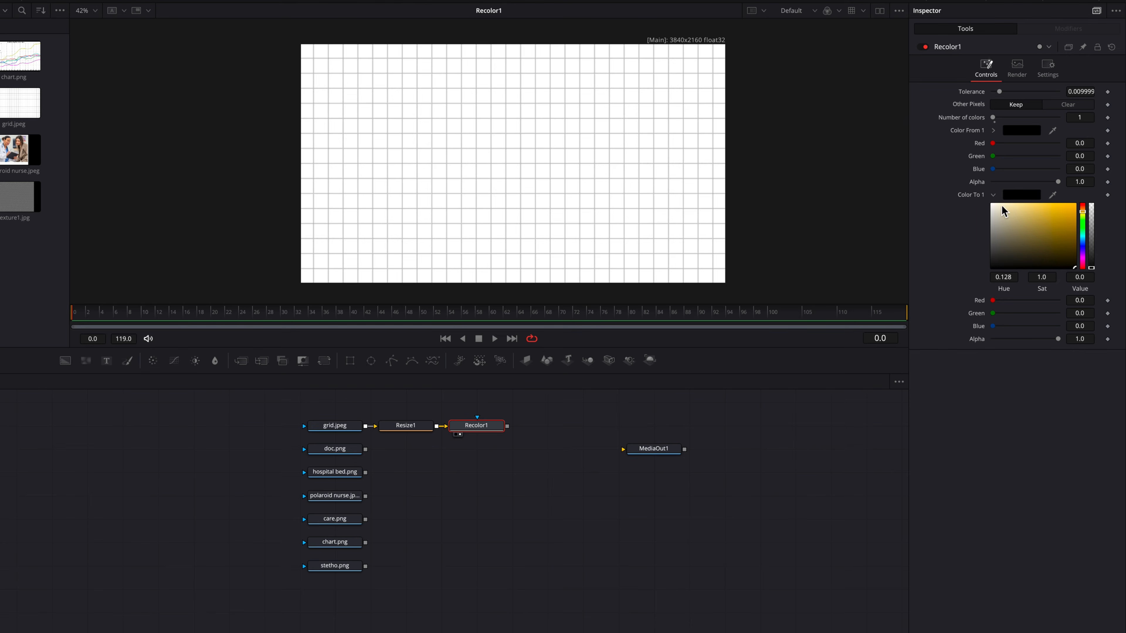
left_click(1000, 204)
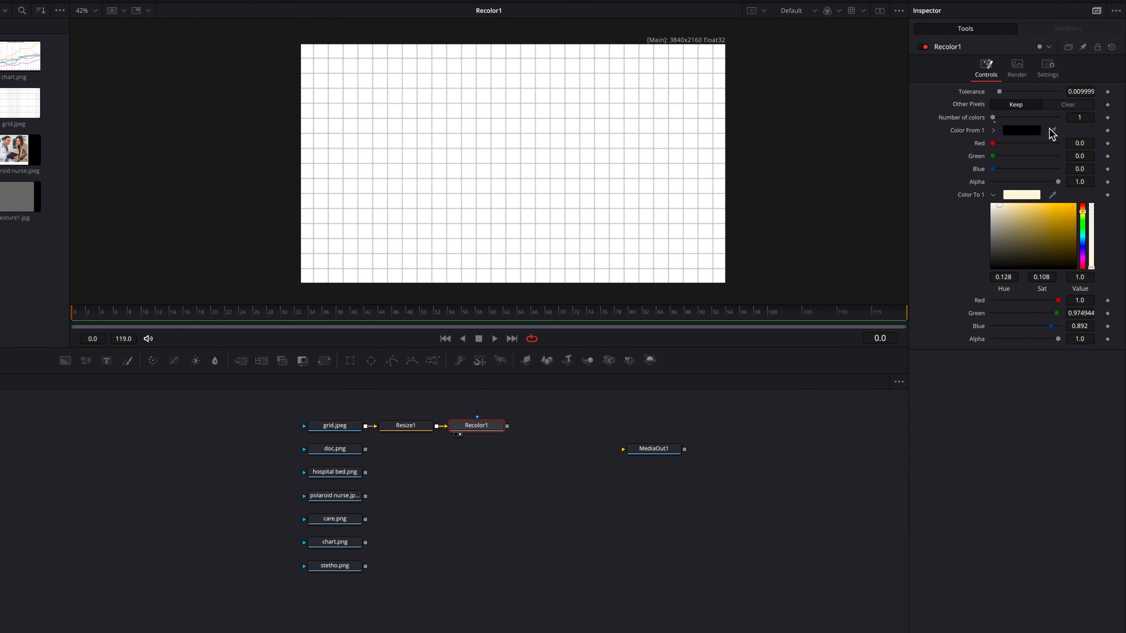
left_click_drag(1054, 131, 709, 96)
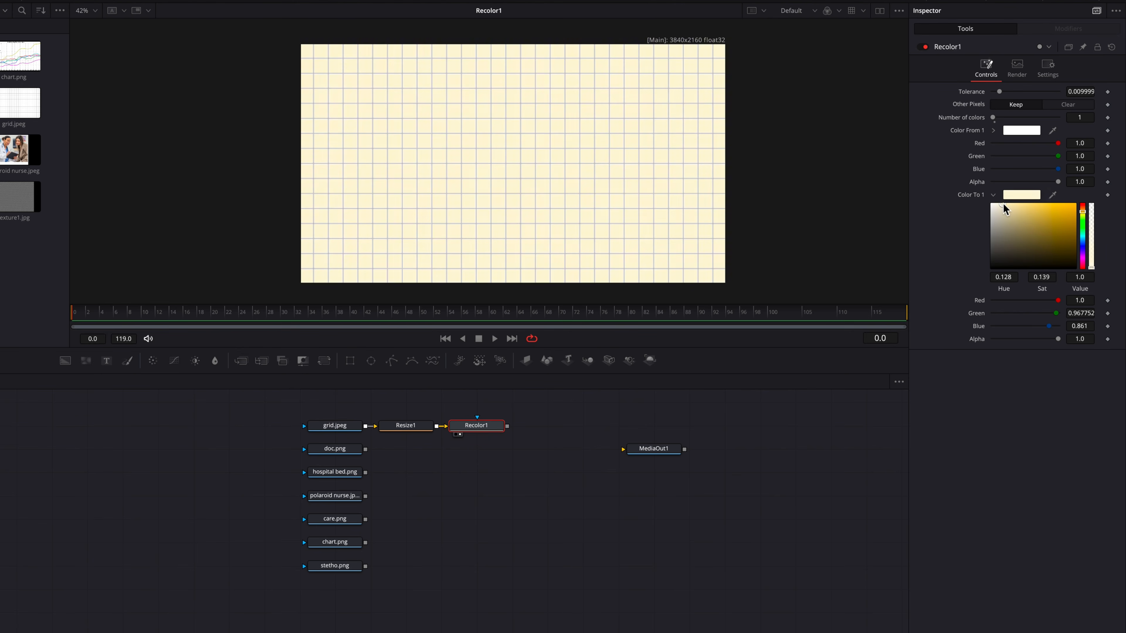
left_click(1082, 214)
left_click_drag(1083, 214, 1085, 211)
Step: Add a Grain node after the Recolor node, lowering its power and slightly increasing the grain size
key("shift+space")
type("grain")
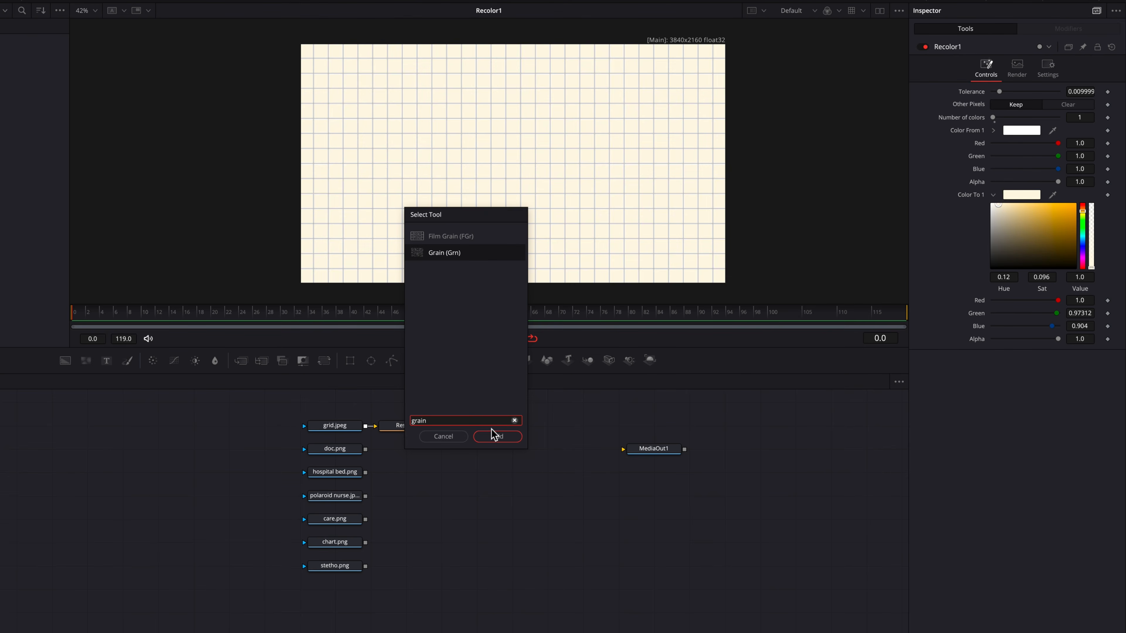
left_click(492, 429)
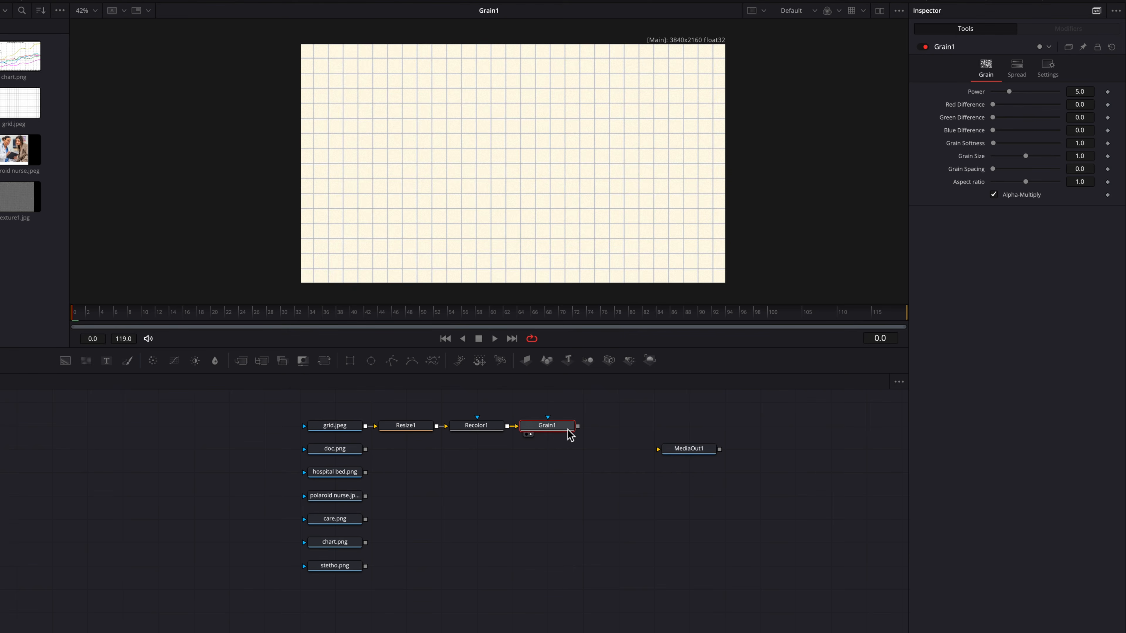
left_click_drag(1017, 88, 1003, 94)
left_click_drag(1027, 157, 1031, 159)
Step: Merge doc.png over the grained grid, view the merge, and set its size to 1.22 and center to X 0.535, Y 0.468
left_click_drag(365, 449, 577, 427)
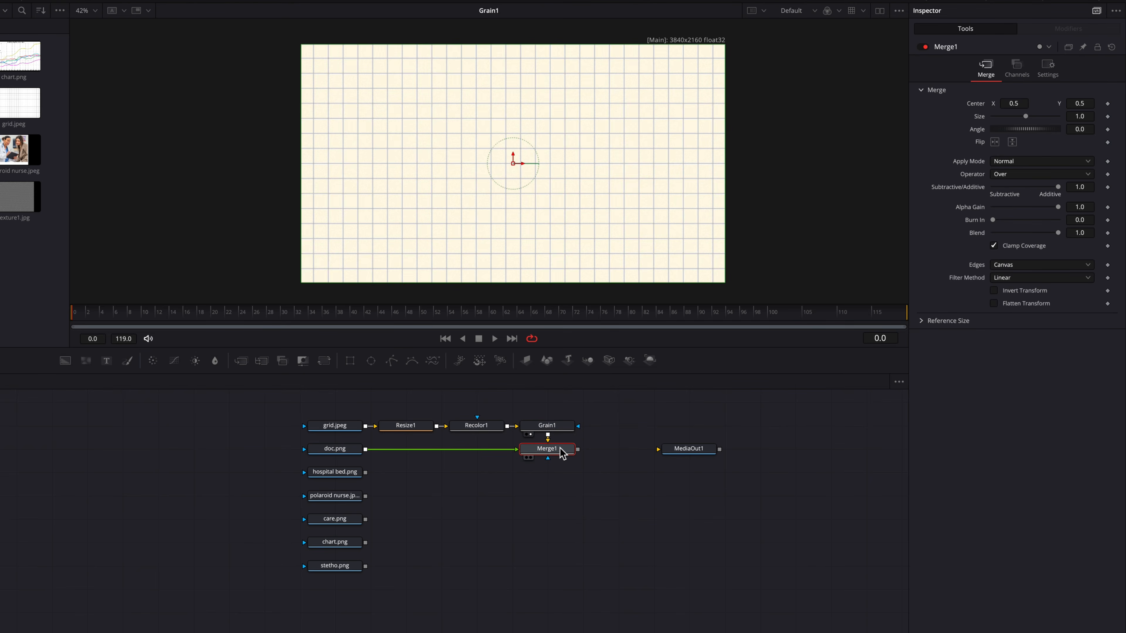
key("1")
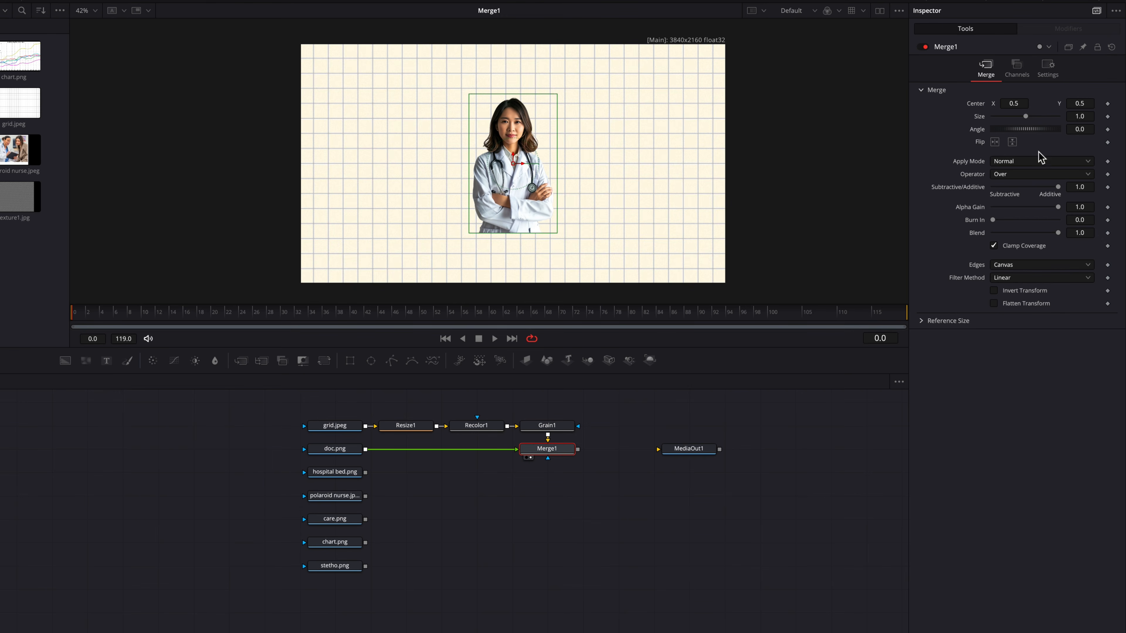
left_click_drag(1081, 119, 1100, 119)
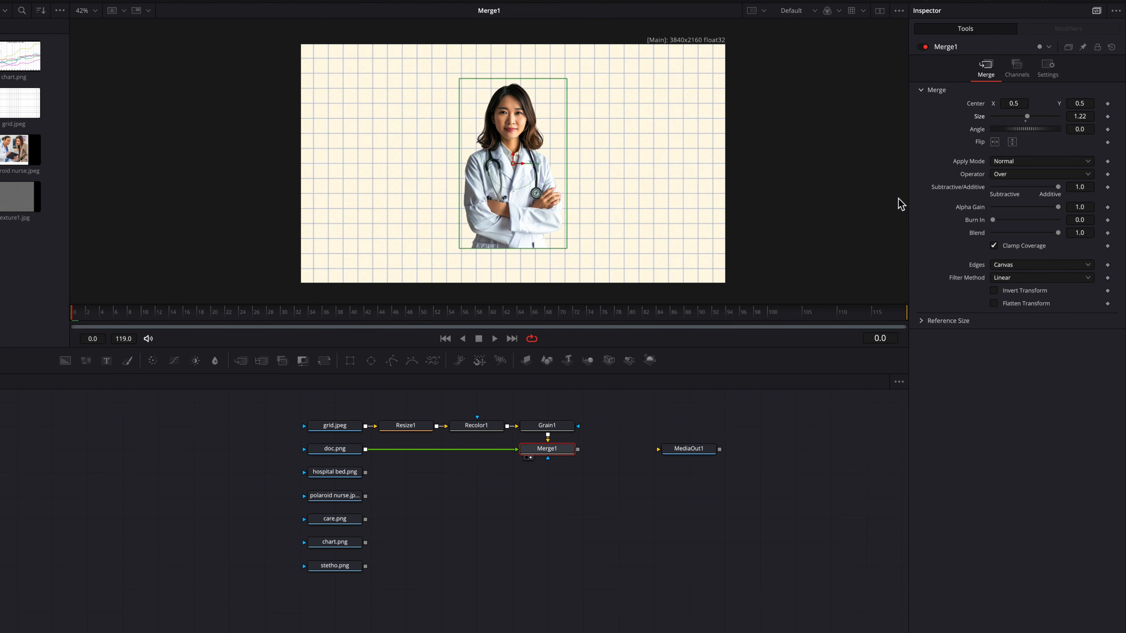
left_click_drag(1014, 104, 1082, 106)
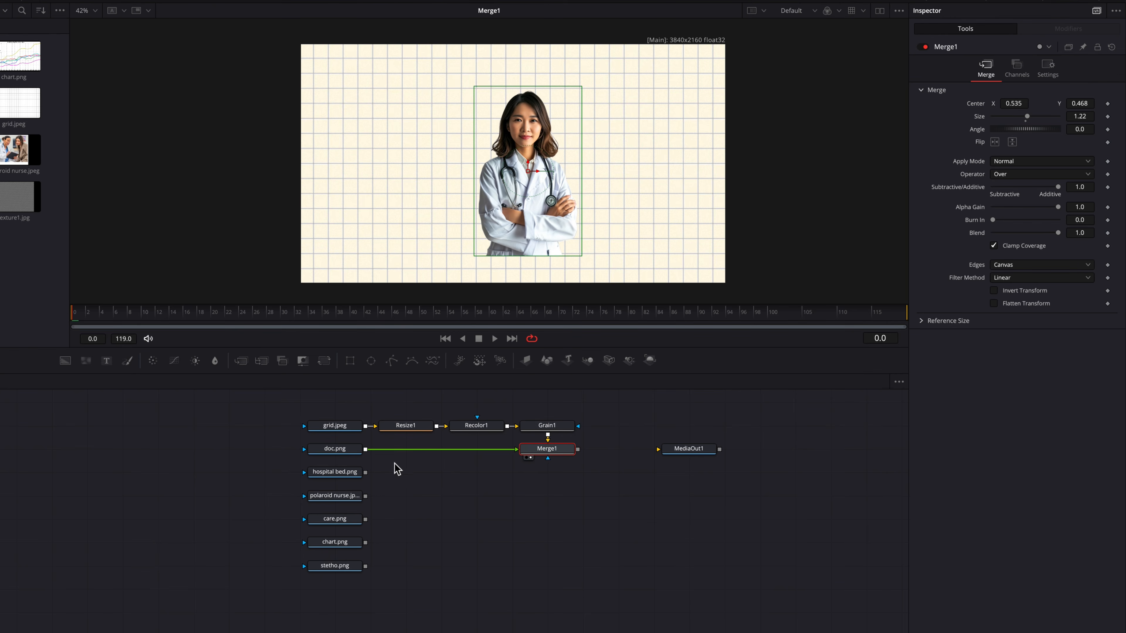
Step: Add a Shadow node after doc.png with softness 0.2 and alpha about 0.709
left_click(345, 456)
key("shift+space")
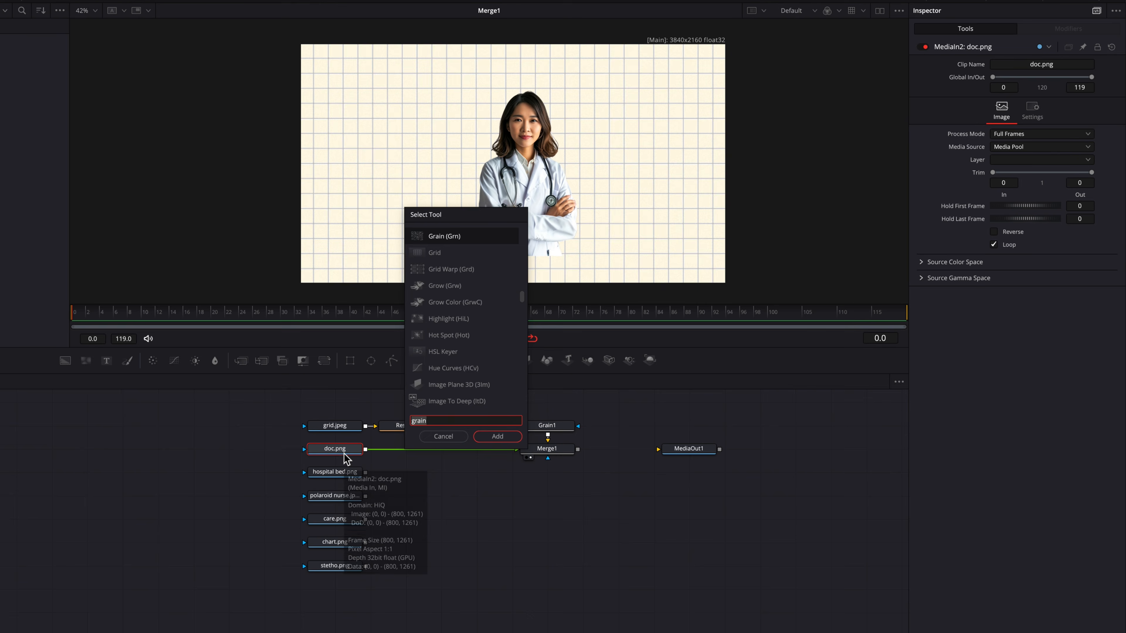
type("shadow")
key("Return")
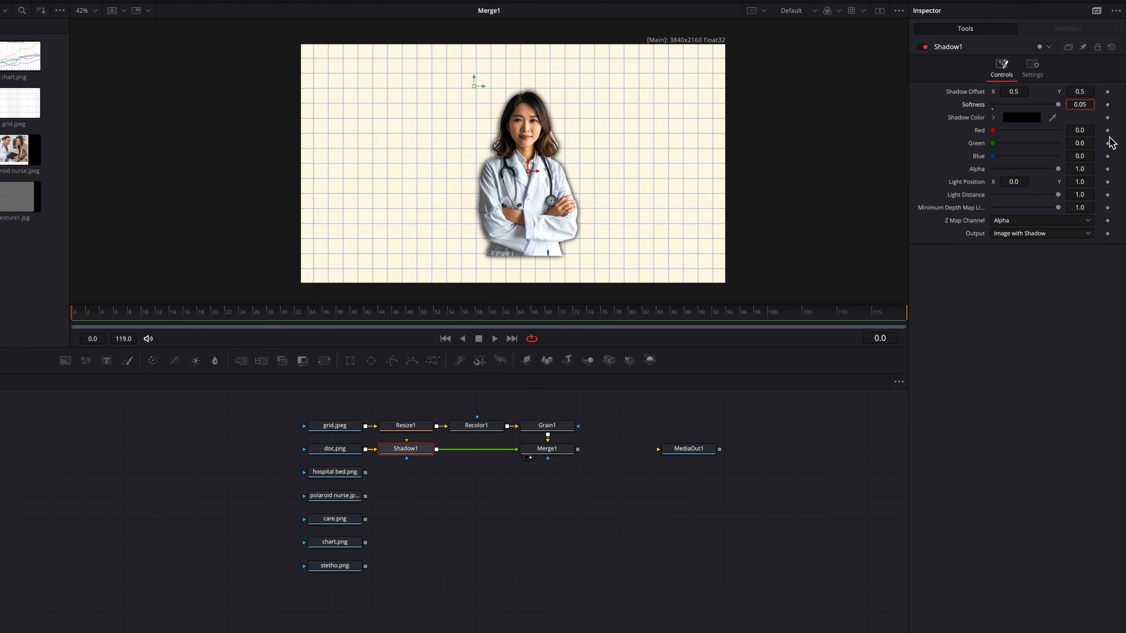
key("Tab")
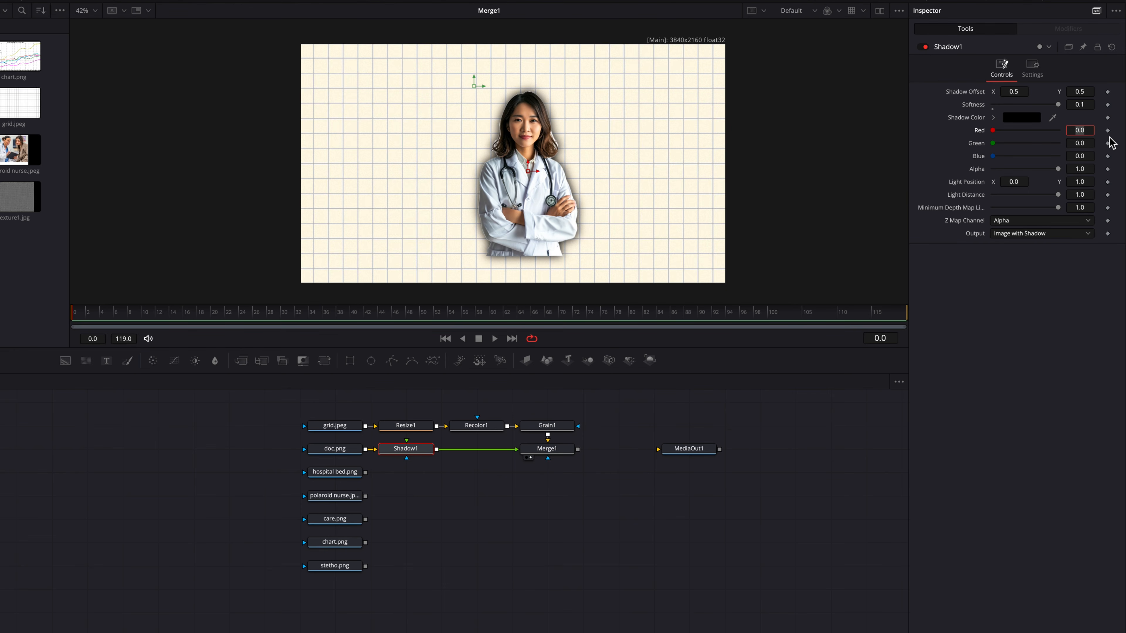
left_click(1090, 105)
type("2")
key("Tab")
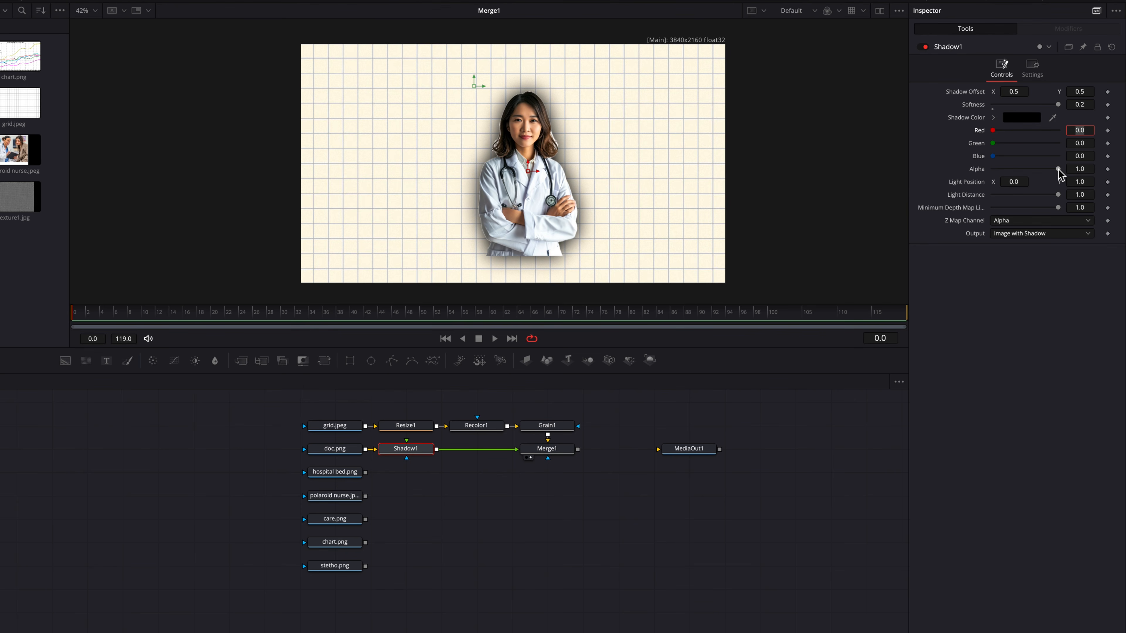
left_click_drag(1058, 170, 1037, 171)
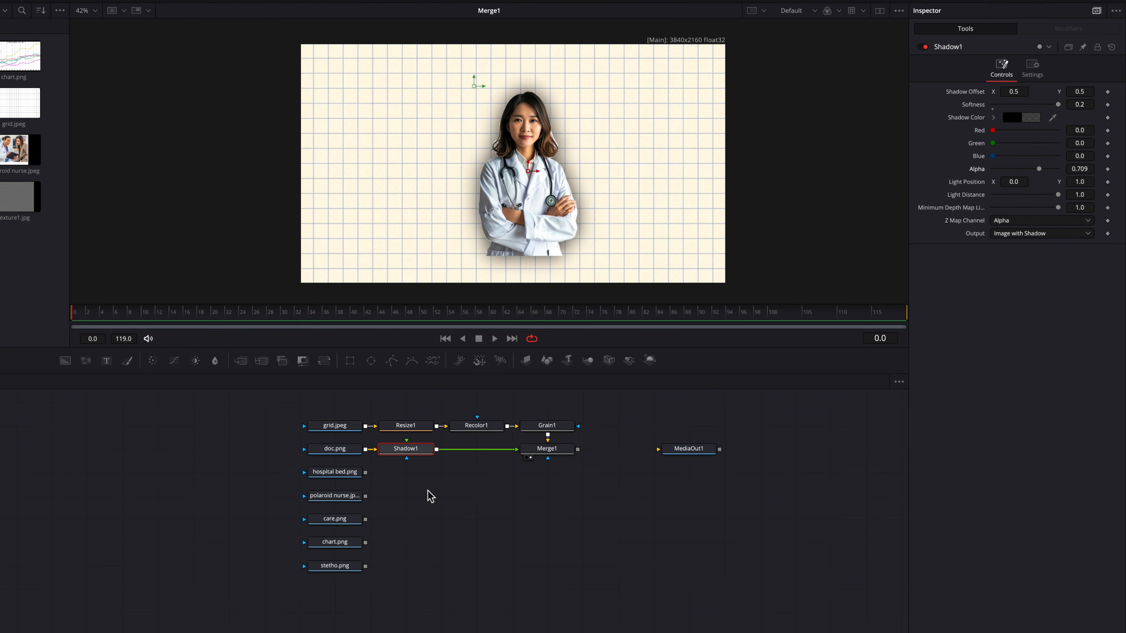
Step: Merge hospital bed.png over the doctor composite, enlarge it slightly and place it in the lower-right corner of the image
left_click_drag(366, 472, 551, 455)
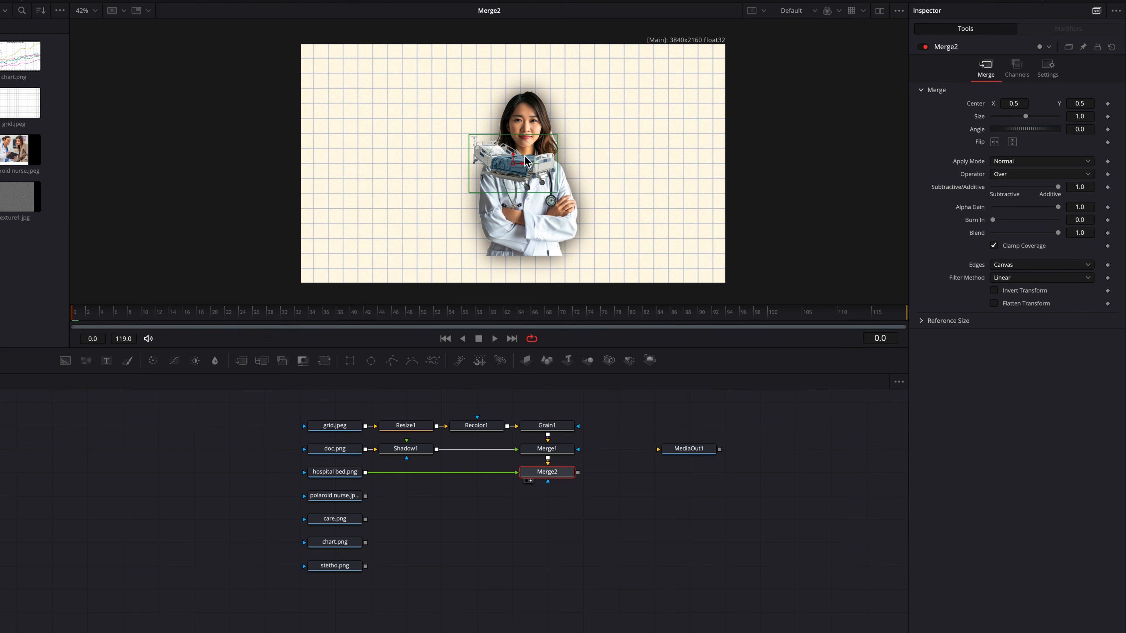
left_click_drag(514, 167, 685, 226)
left_click_drag(1080, 117, 1092, 116)
left_click_drag(1017, 105, 1074, 104)
Step: Add a Shadow node after hospital bed.png with softness 0.1
left_click(345, 473)
key("shift+space")
type("shadow")
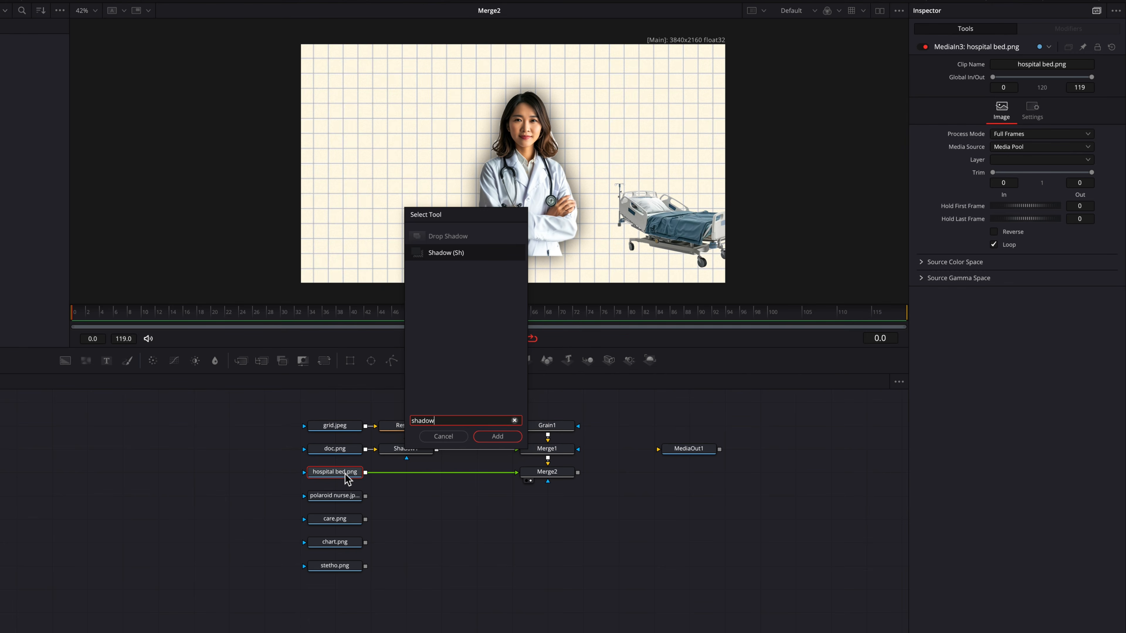
key("Return")
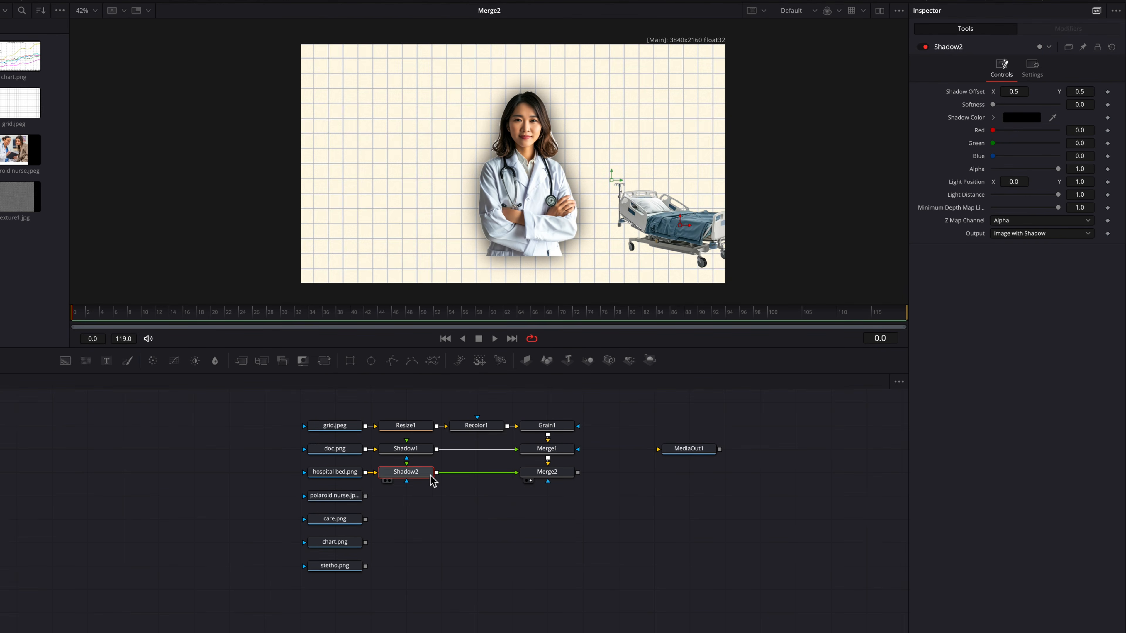
double_click(1092, 108)
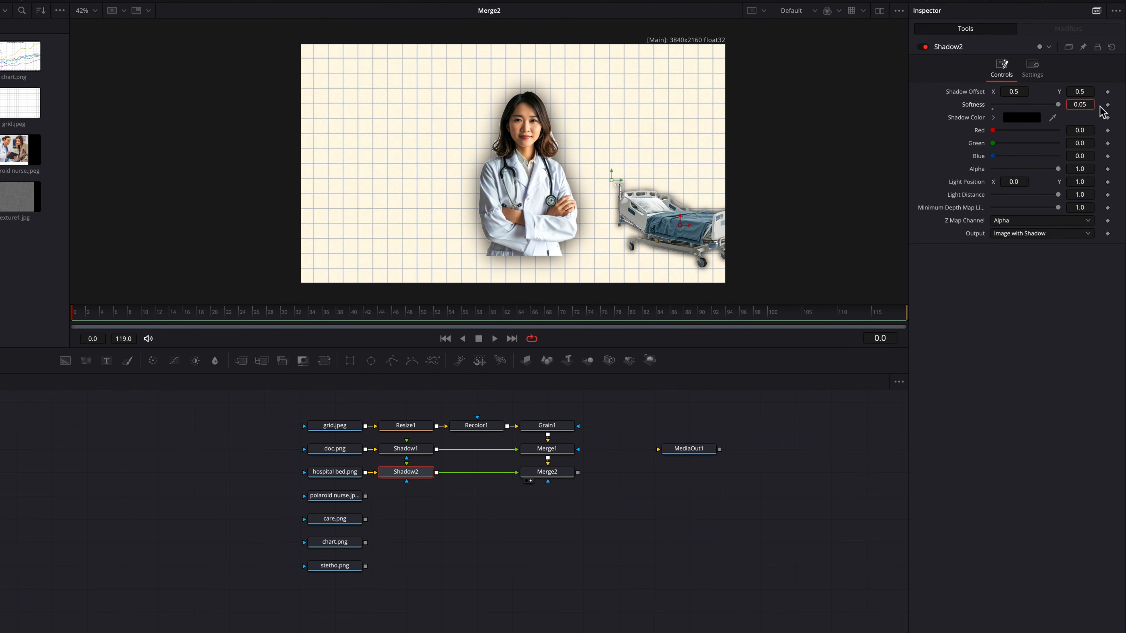
type("0.1")
key("Tab")
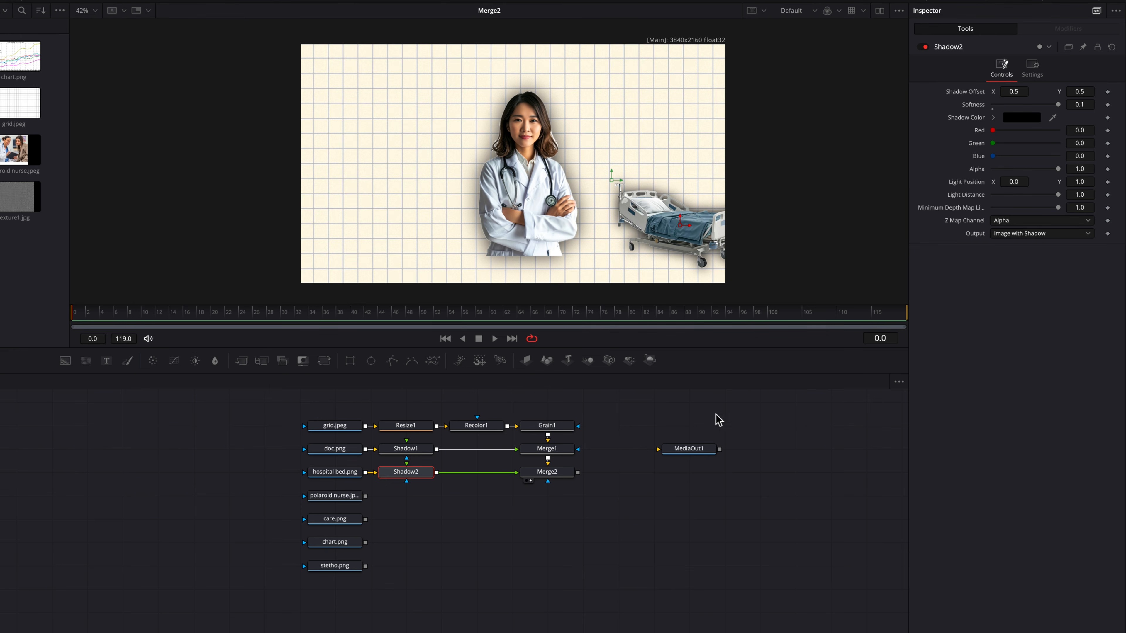
Step: Merge polaroid nurse.jpeg over the composite, tilt it clockwise, enlarge it and place it in the image's upper-right corner
left_click_drag(366, 496, 577, 472)
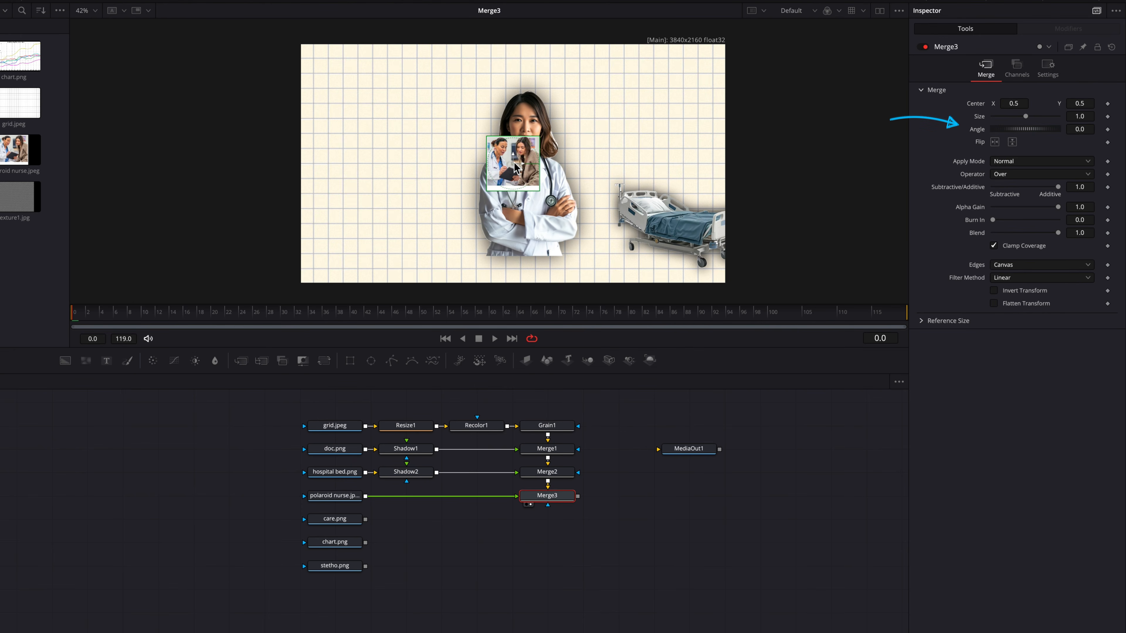
left_click_drag(513, 164, 674, 122)
mouse_move(1092, 129)
left_mouse_down()
mouse_move(1052, 130)
mouse_move(1106, 117)
left_mouse_up()
left_click_drag(1028, 105, 1081, 117)
Step: Add a Shadow node after polaroid nurse.jpeg with softness 0.1
left_click(350, 504)
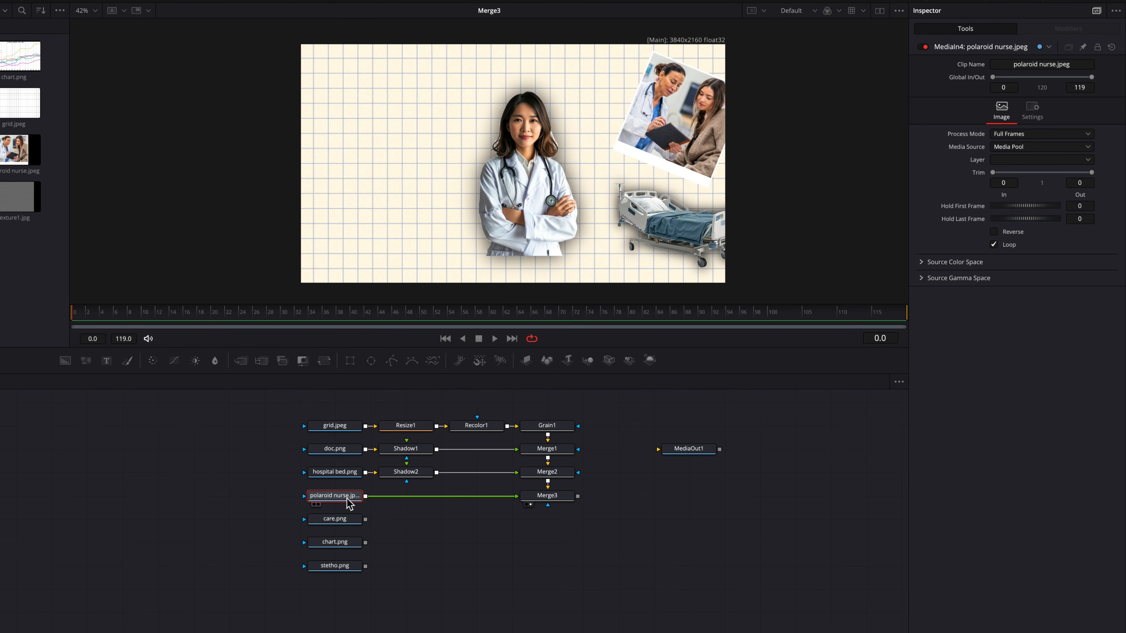
key("shift+space")
type("shadow")
key("Return")
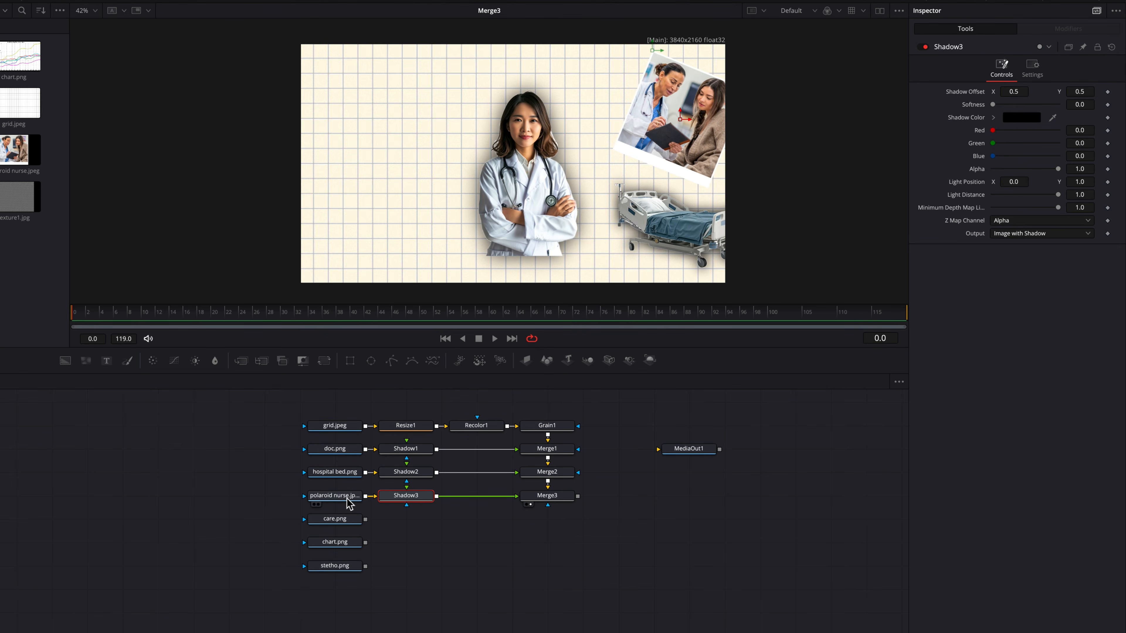
left_click_drag(996, 106, 1068, 107)
left_click(1093, 106)
type("0.1")
key("Return")
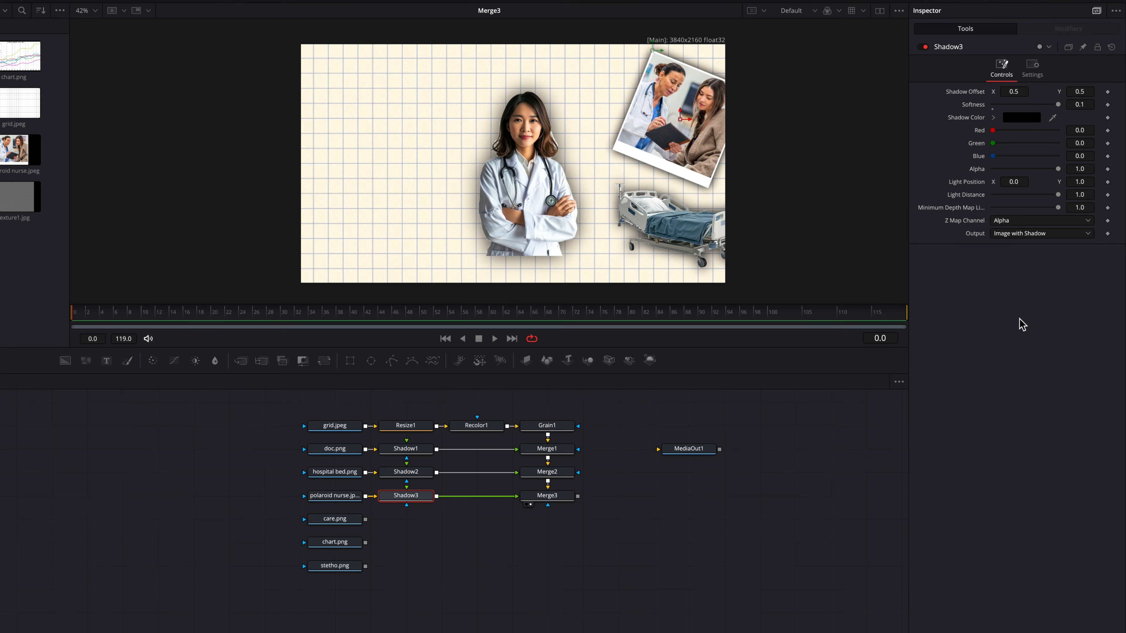
Step: Merge care.png over the composite, place it in the lower-left area of the image and enlarge it to about 1.4
left_click_drag(342, 519, 554, 496)
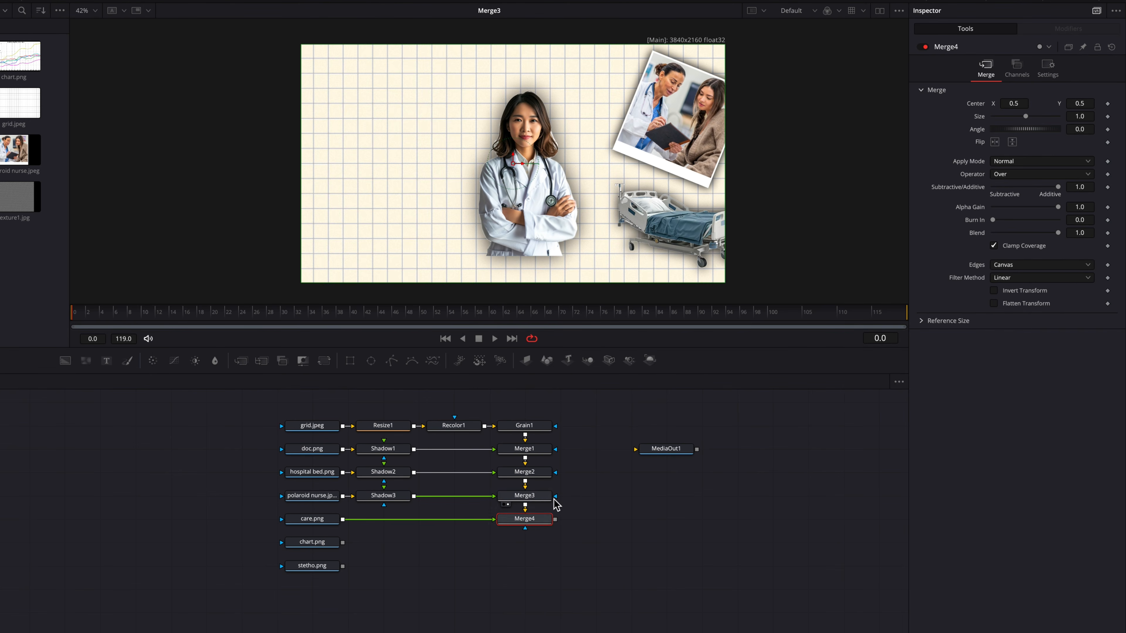
key("1")
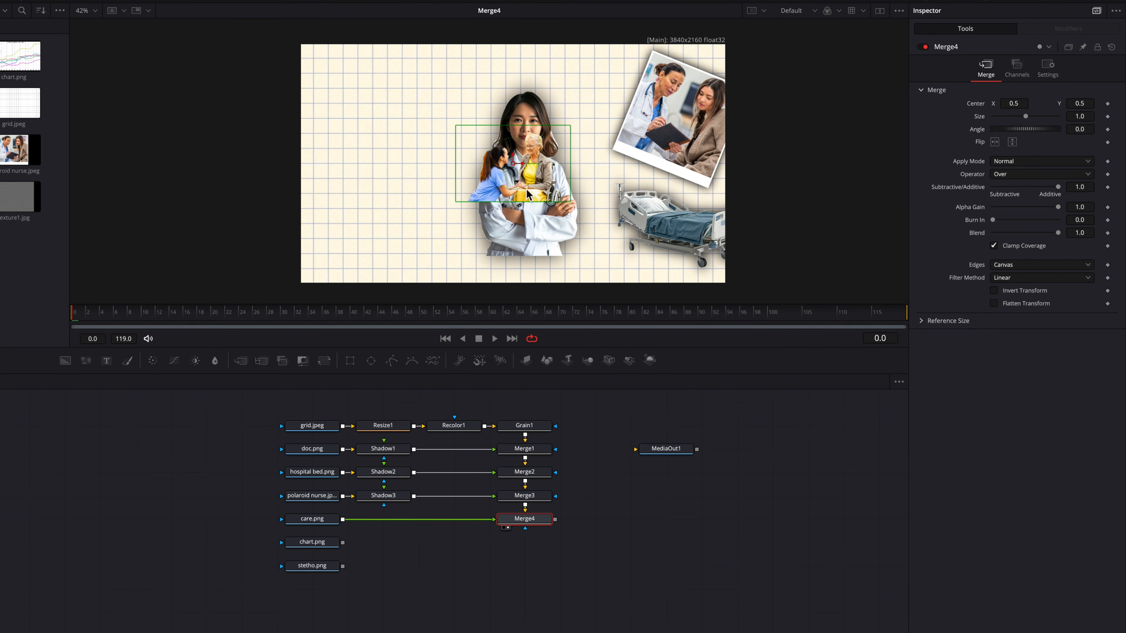
left_click_drag(525, 190, 355, 202)
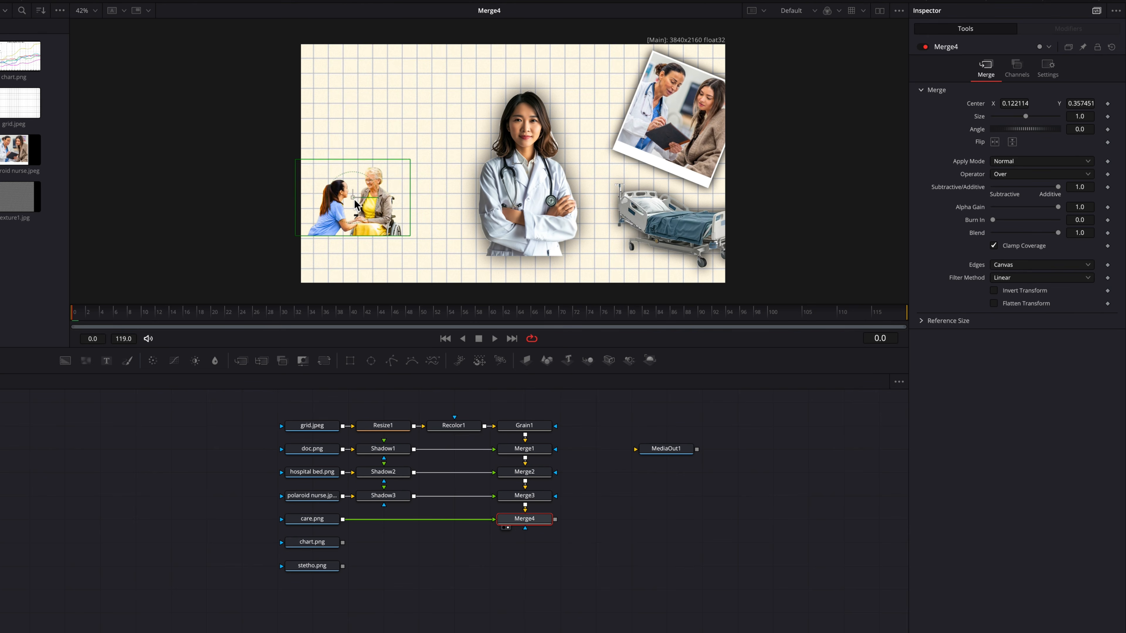
left_click_drag(411, 236, 433, 252)
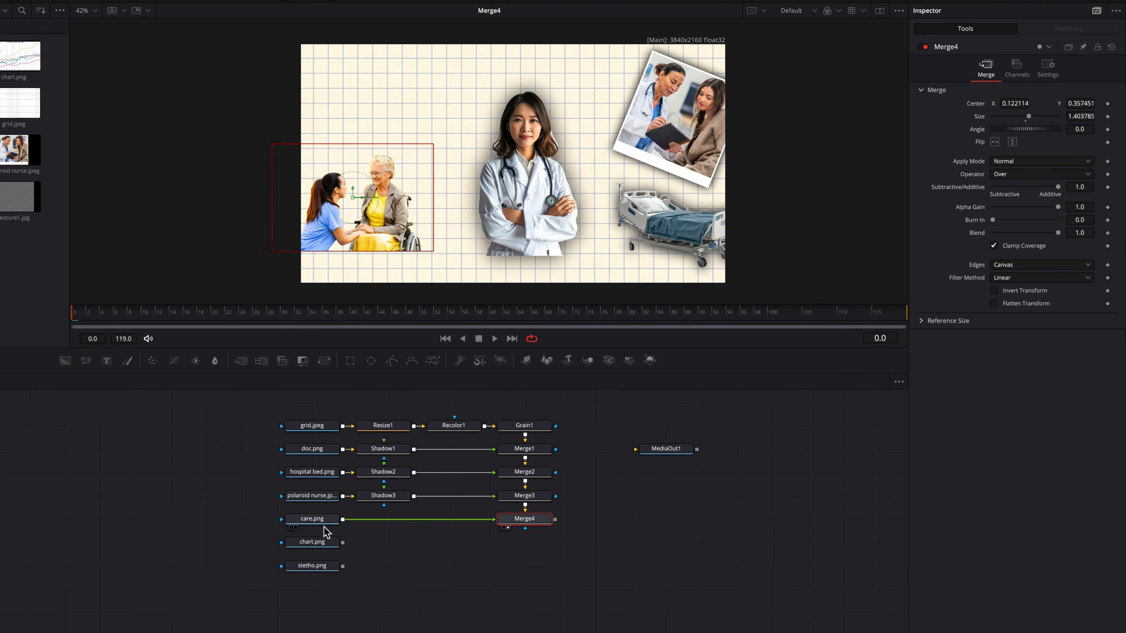
Step: Add a Shadow node after care.png with softness 0.05
left_click(317, 519)
key("shift+space")
type("shadow")
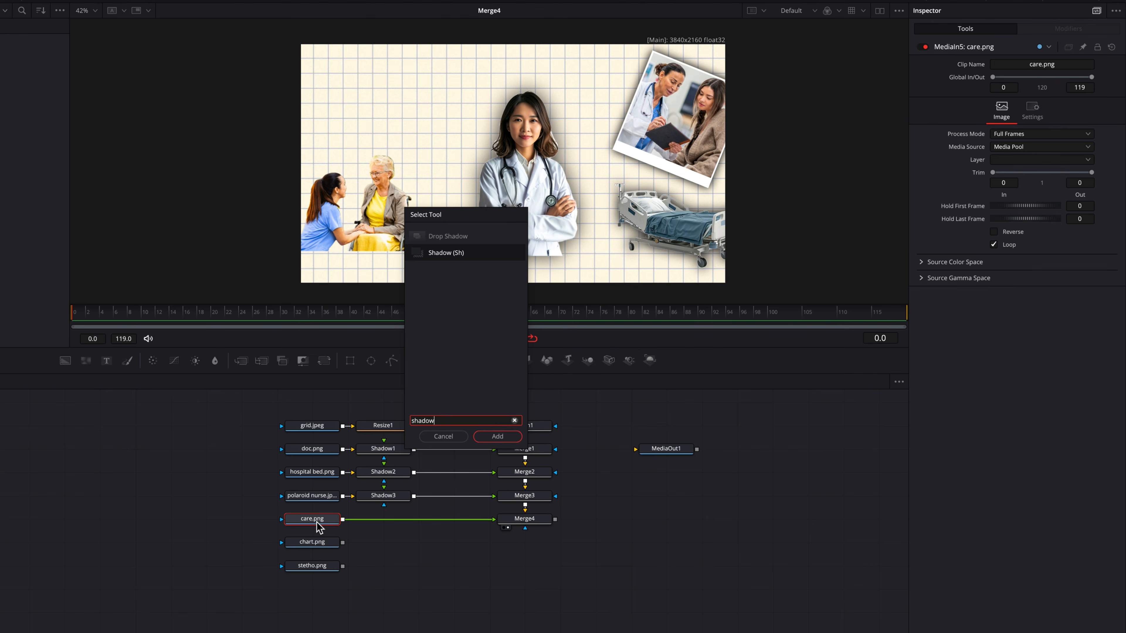
key("Return")
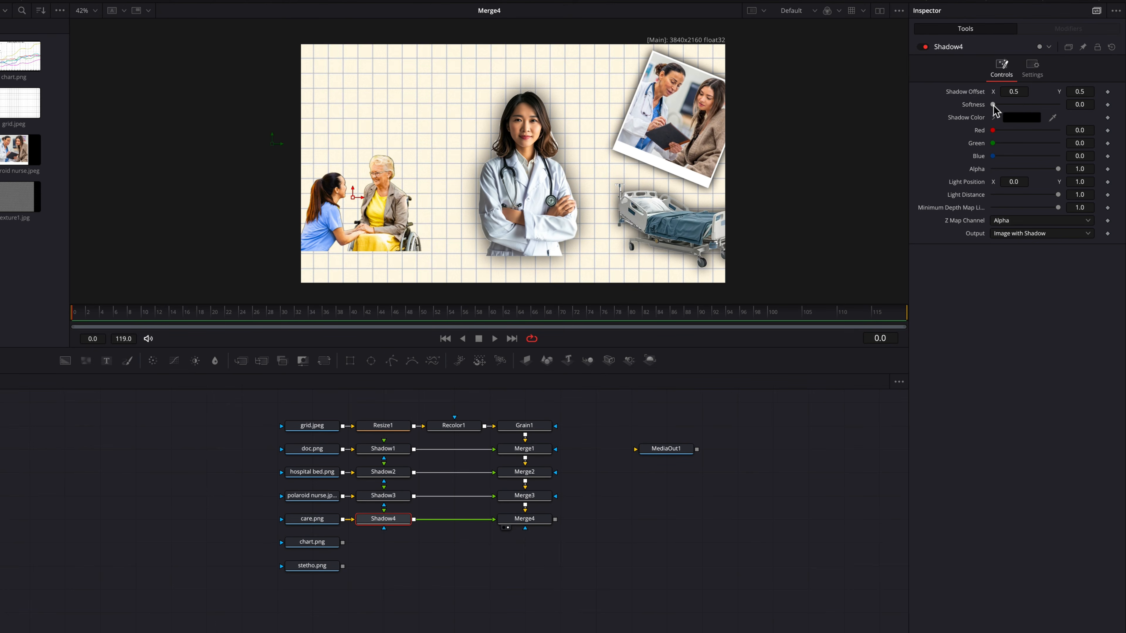
left_click_drag(993, 105, 1101, 114)
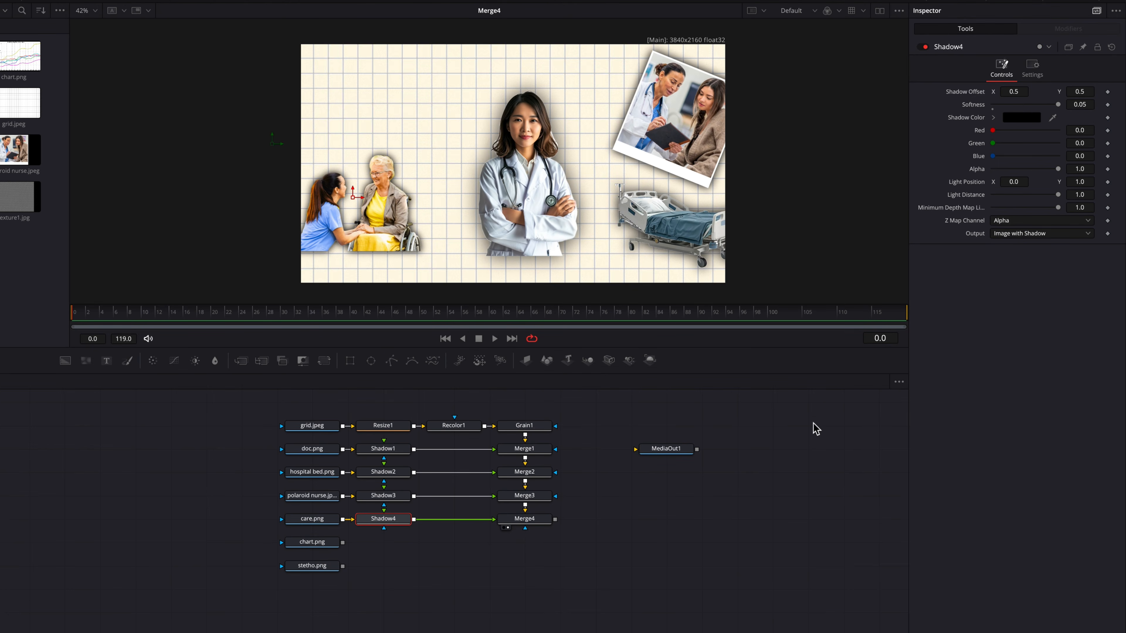
Step: Merge chart.png over the composite in the image's upper-left corner, with size 2.628 and angle -13.5
left_click_drag(343, 542, 555, 520)
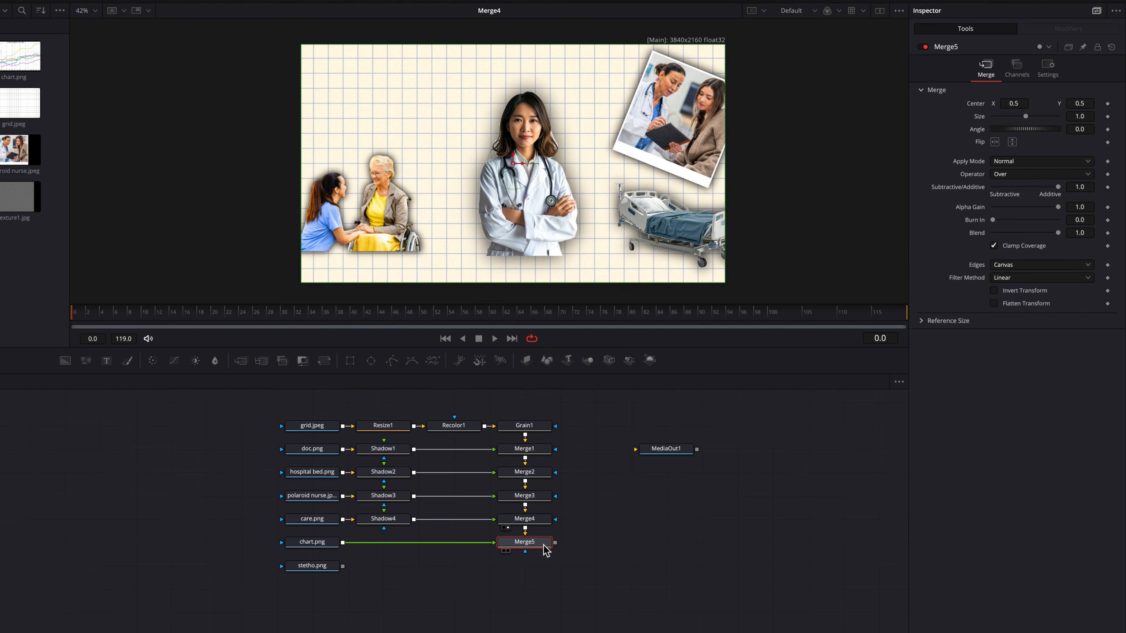
left_click_drag(513, 163, 352, 109)
mouse_move(1026, 116)
left_mouse_down()
mouse_move(1041, 118)
mouse_move(1016, 128)
mouse_move(1008, 104)
left_mouse_up()
left_click_drag(1075, 104, 1099, 104)
left_click_drag(1015, 104, 1011, 104)
left_click_drag(1086, 117, 1111, 117)
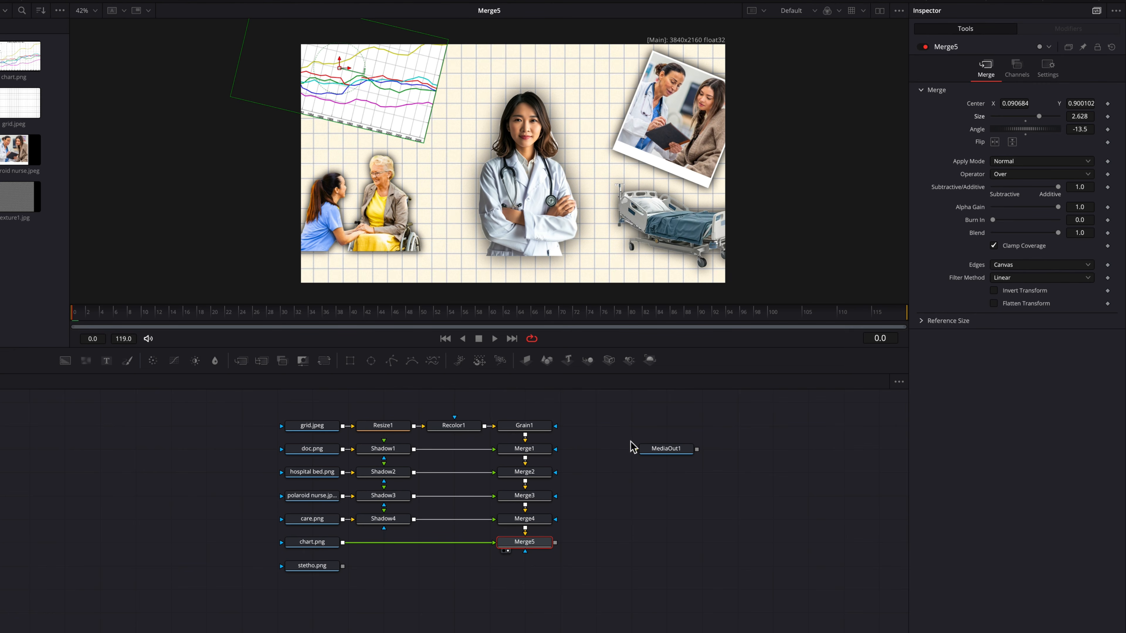
Step: Add a Shadow node after chart.png with softness 0.05
left_click(327, 549)
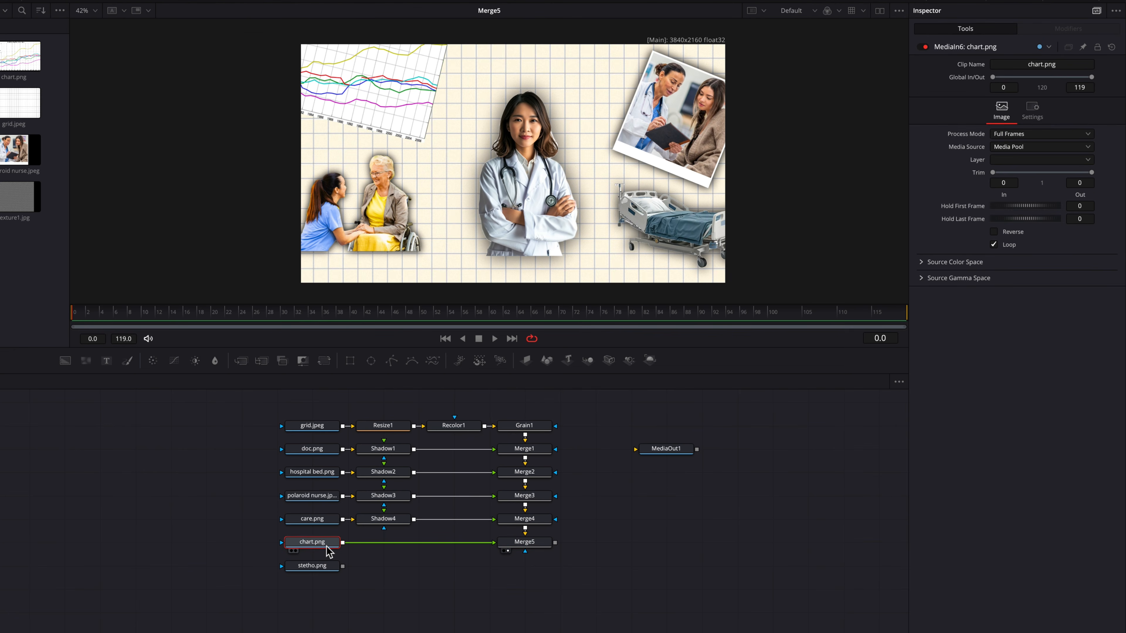
key("shift+space")
type("shadow")
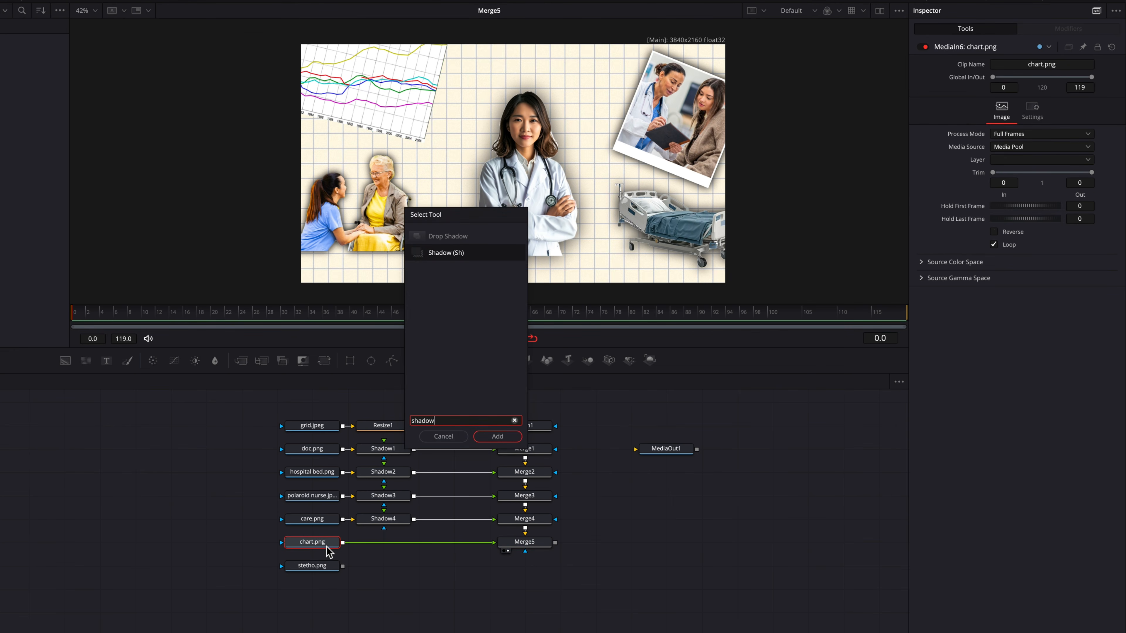
key("Return")
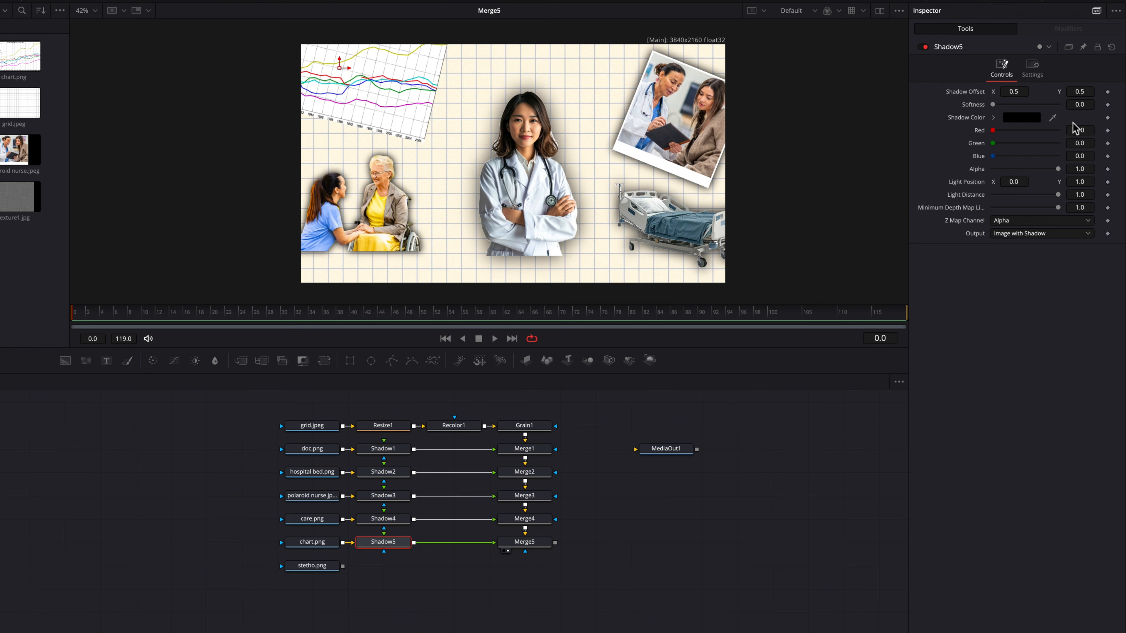
left_click_drag(993, 104, 1082, 106)
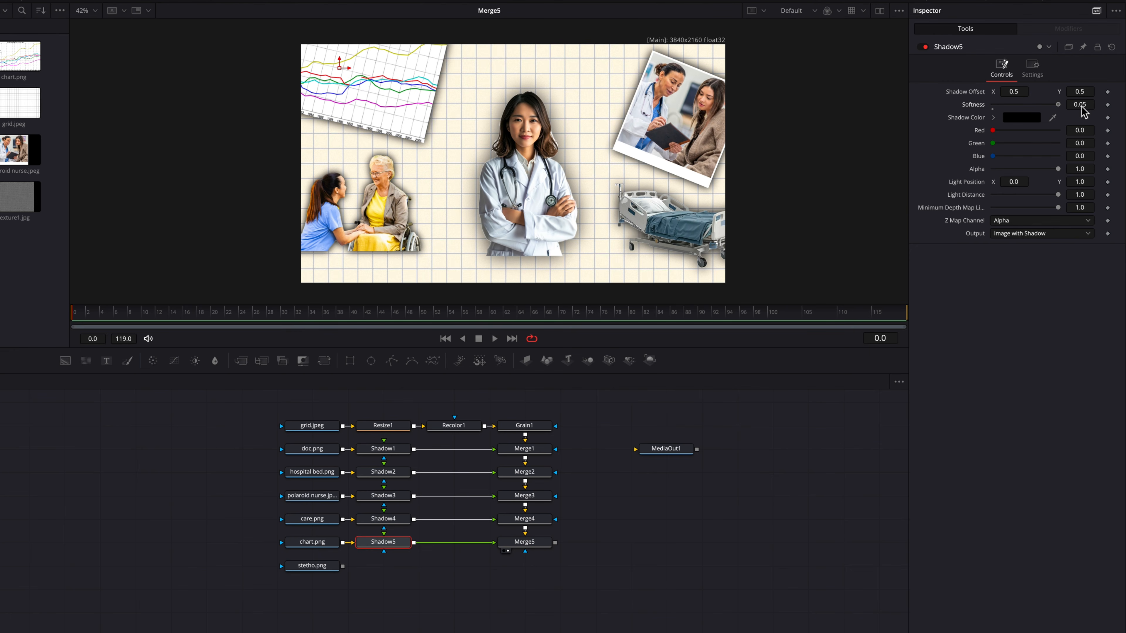
Step: Merge stetho.png over the composite, enlarge it to about 1.03 and place it overlapping the chart's lower edge
left_click_drag(344, 567, 554, 543)
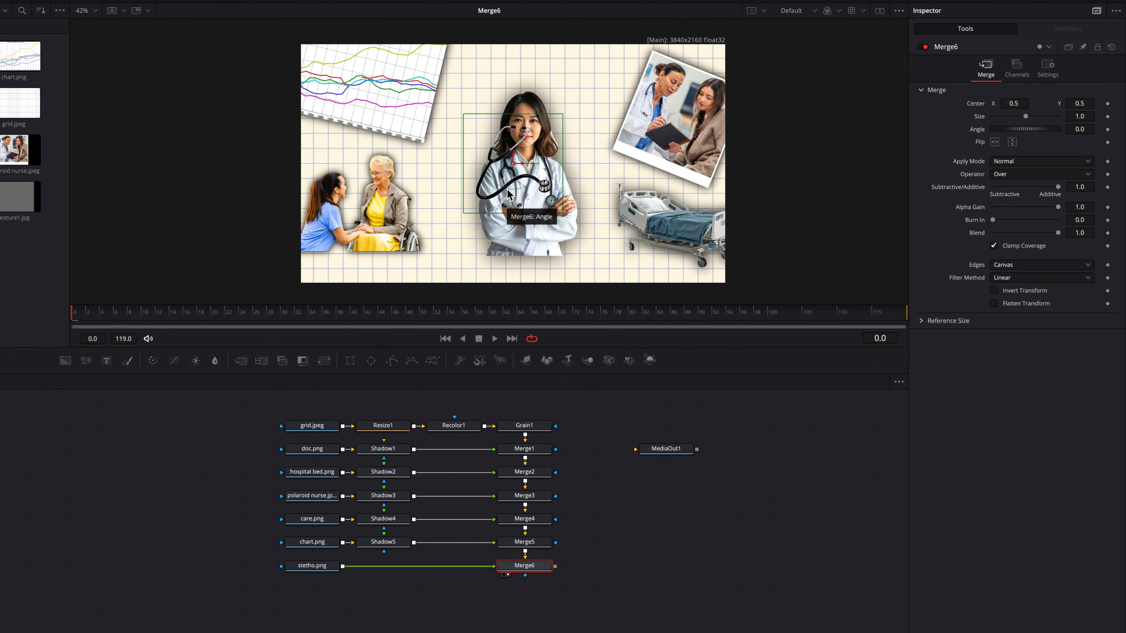
left_click_drag(514, 172, 353, 113)
left_click_drag(403, 161, 404, 161)
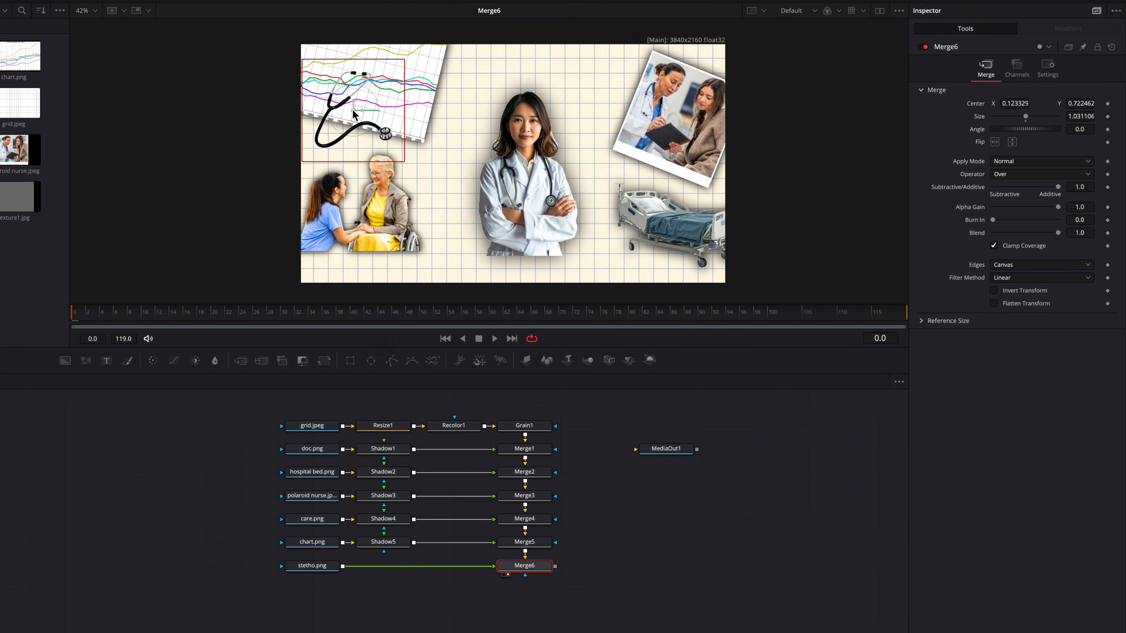
left_click_drag(354, 111, 357, 116)
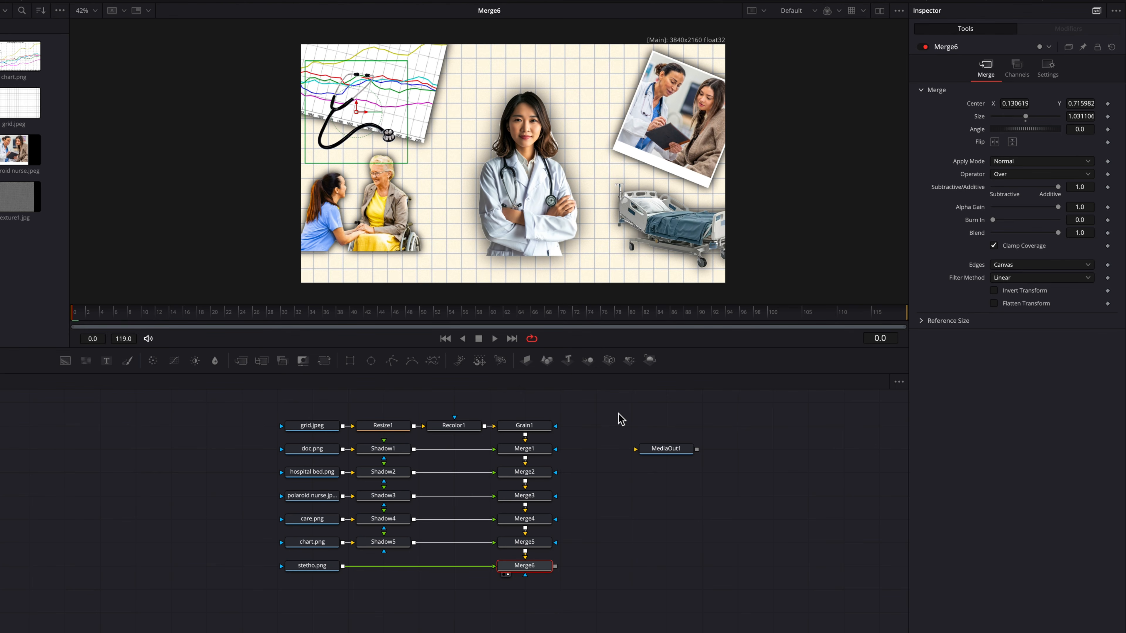
Step: Add a Shadow node after stetho.png with softness 0.05 and nudge the stethoscope slightly down
left_click(324, 571)
key("shift+space")
type("shadow")
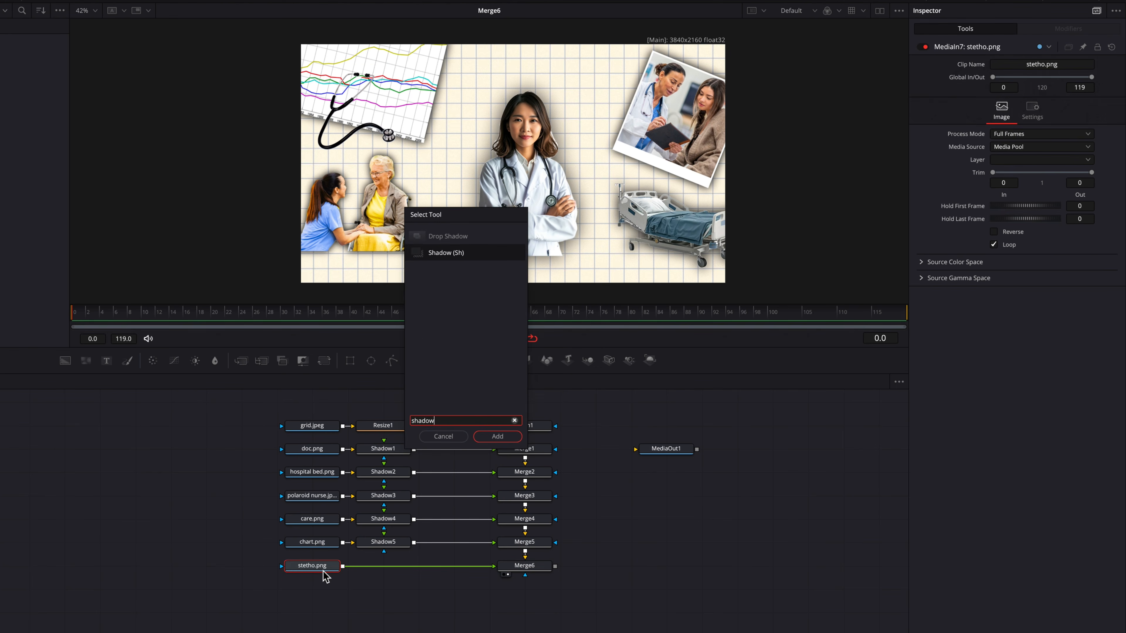
key("Return")
left_click_drag(993, 105, 1124, 111)
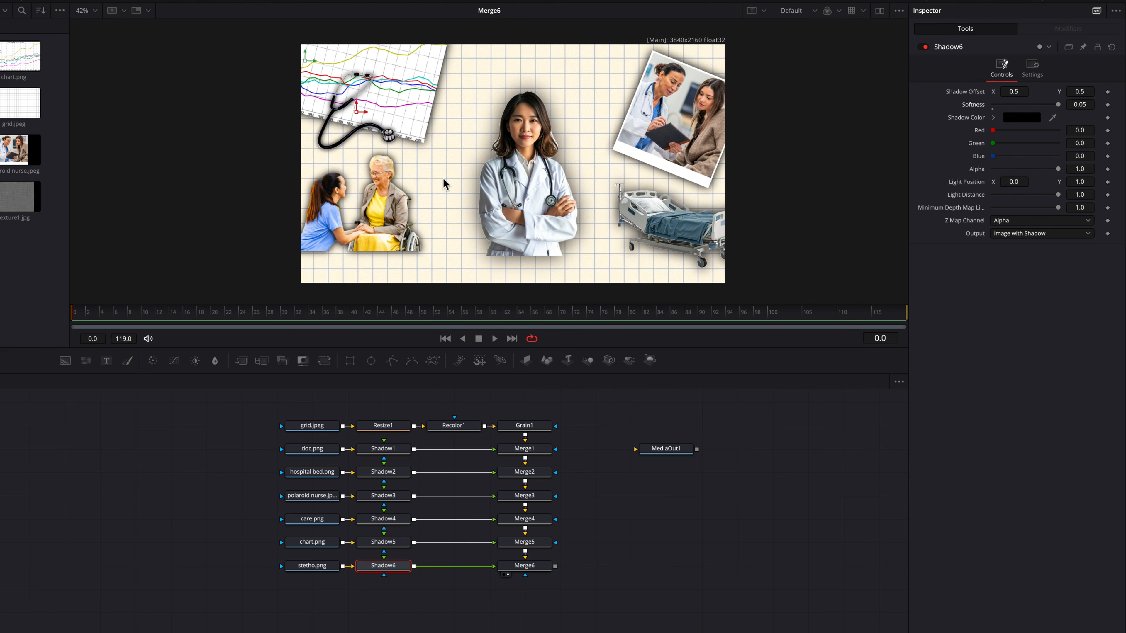
left_click(540, 567)
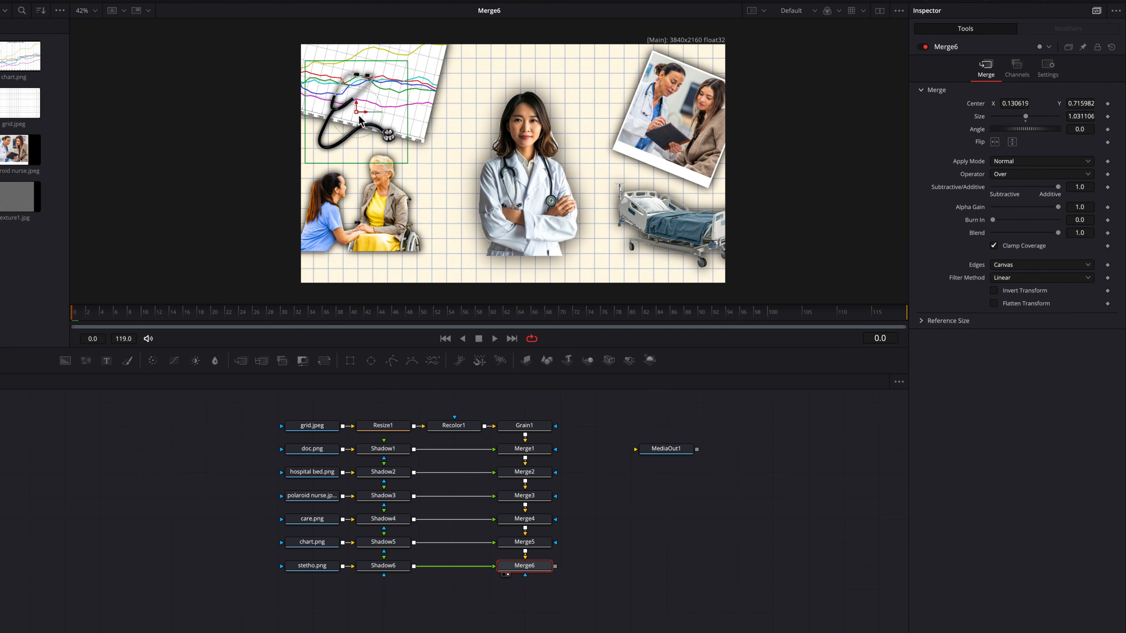
scroll(595, 556, "right", 1)
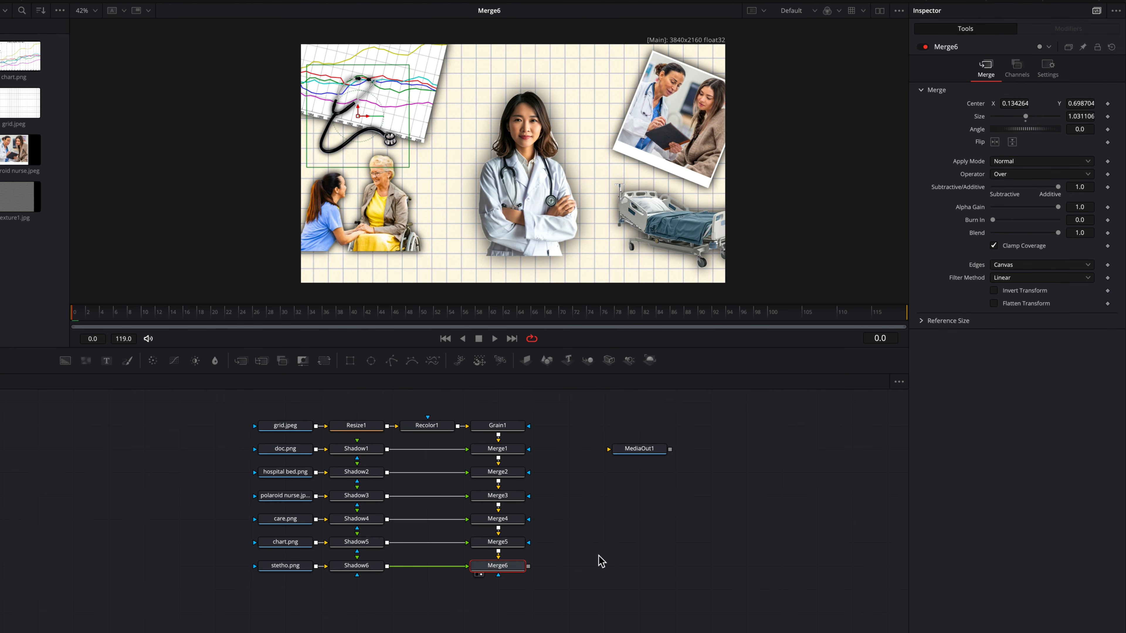
Step: Move MediaOut1 farther from the merge chain and add a Transform node after Merge6
left_click_drag(639, 449, 817, 472)
scroll(598, 561, "down", 1)
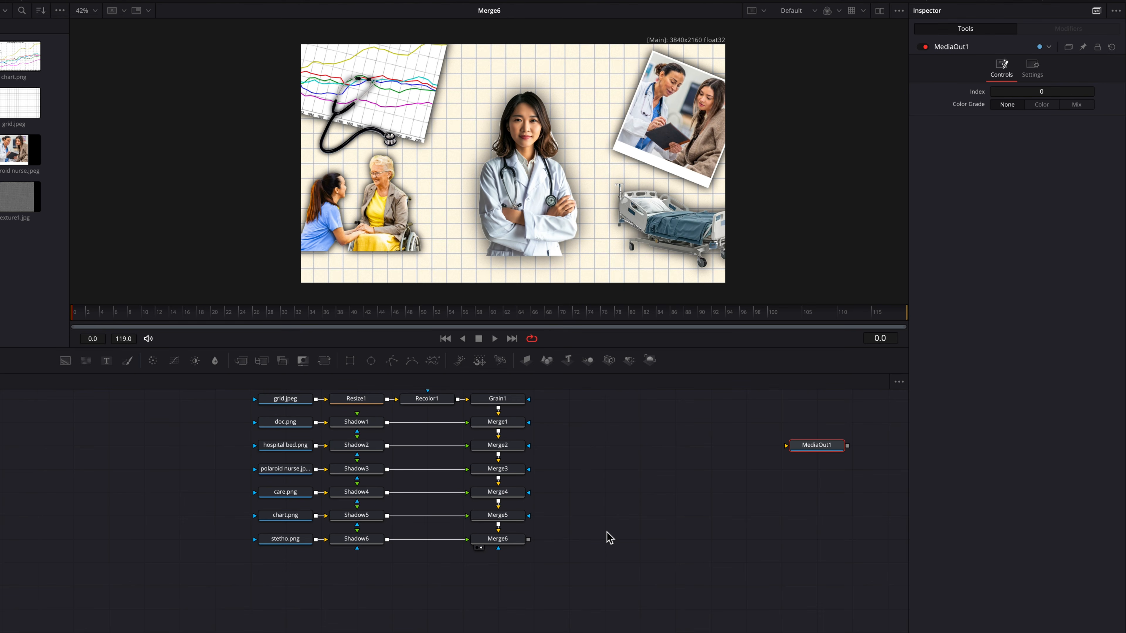
left_click(523, 541)
key("shift+space")
type("tr")
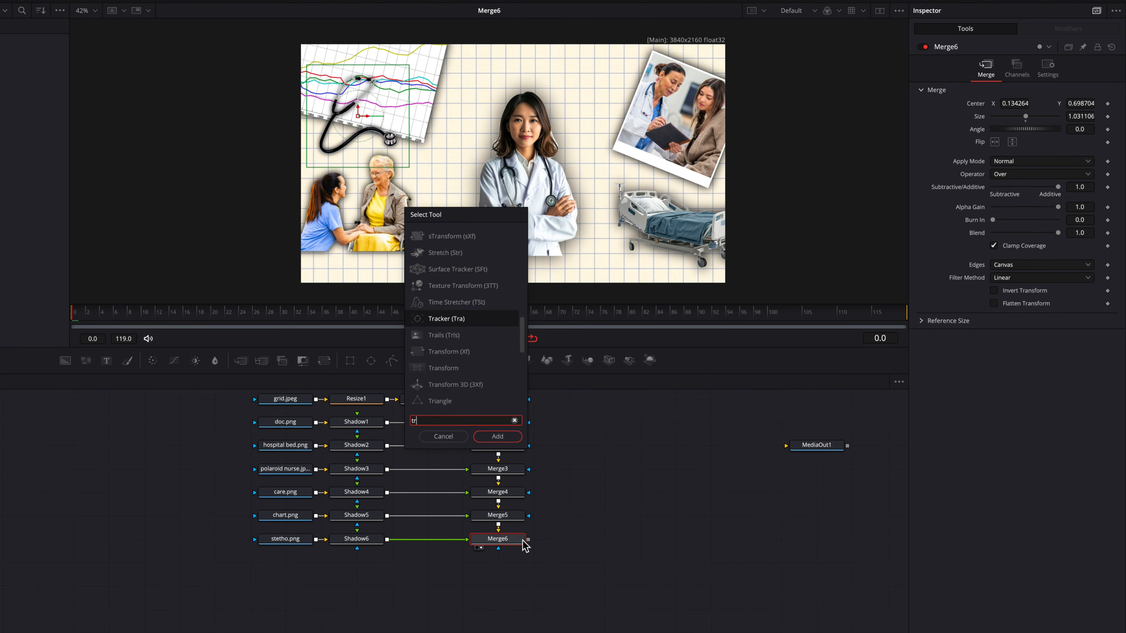
type("ansform")
key("Down")
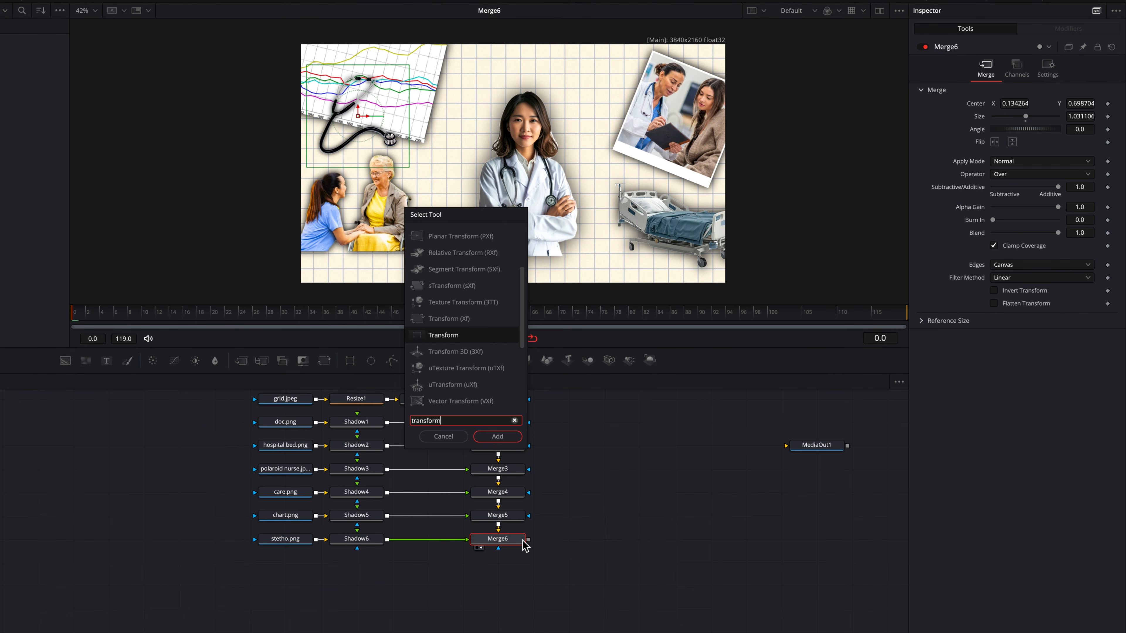
key("Return")
Step: Connect the Transform node to MediaOut1, line both nodes up with Merge6 and view MediaOut1
left_click_drag(584, 541, 797, 446)
left_click_drag(814, 446, 789, 536)
key("2")
left_click_drag(579, 542, 649, 548)
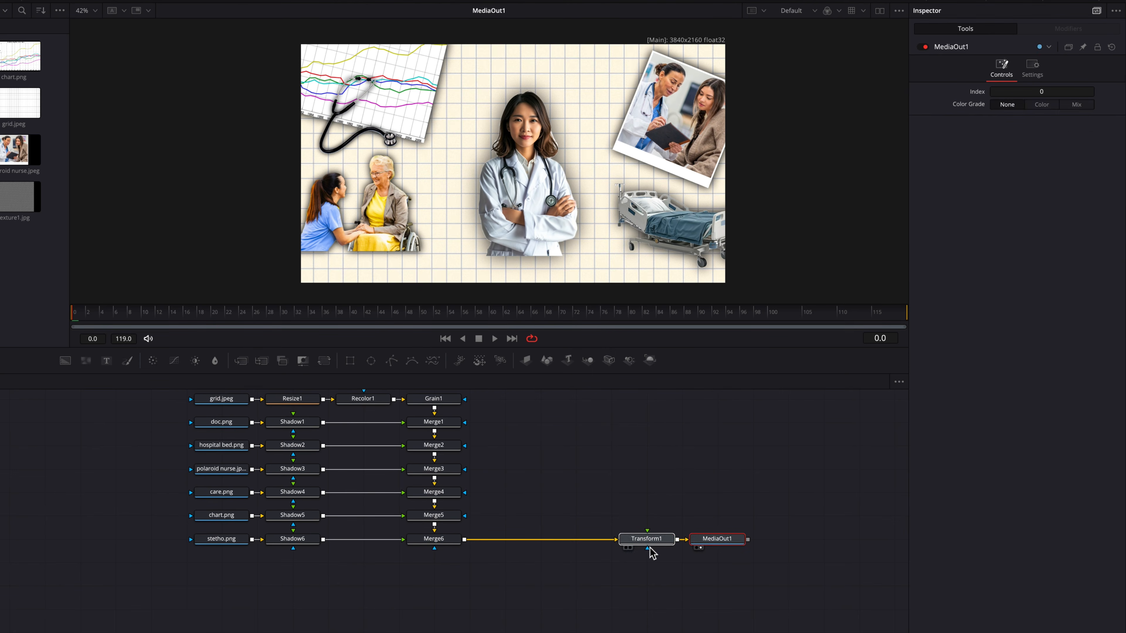
Step: Set Transform1's motion blur to 1.0, zoom to 1.716 and Position X to -0.353
left_click(650, 548)
left_click(923, 273)
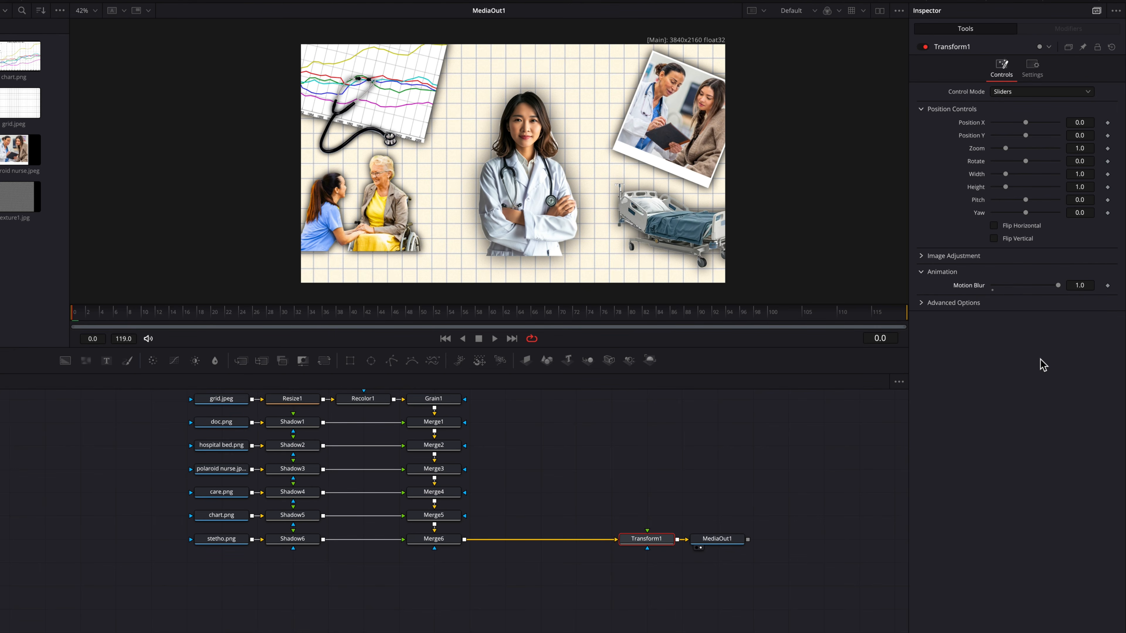
left_click_drag(1082, 151, 1117, 150)
left_click_drag(1090, 122, 1110, 151)
left_click_drag(1093, 124, 1087, 125)
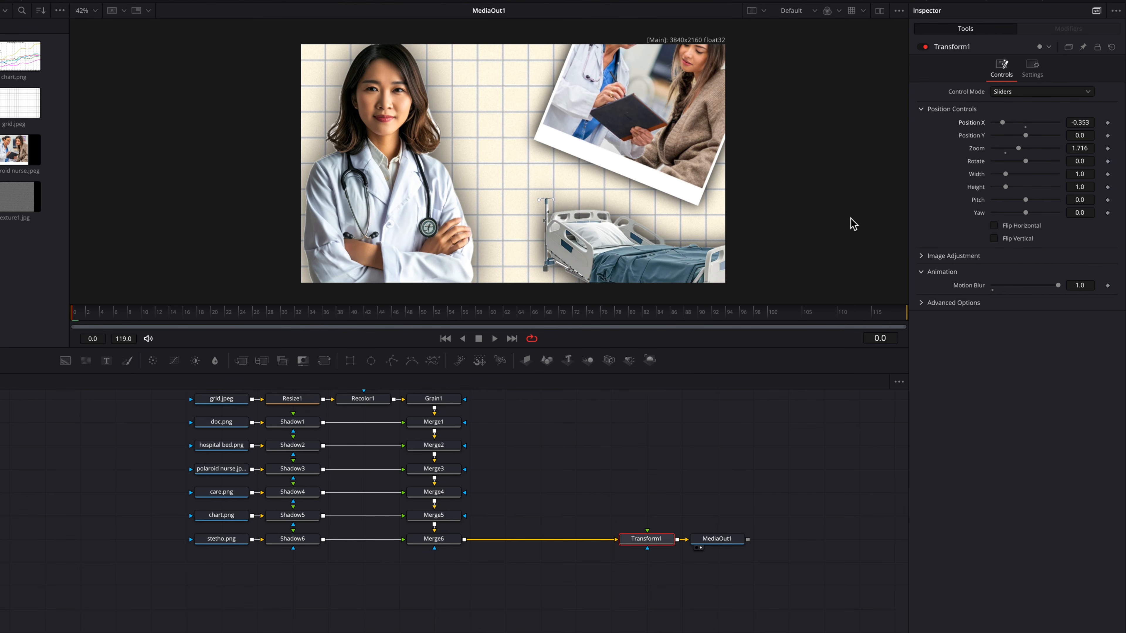
Step: Keyframe Transform1's Zoom and Position X at frame 0, and set Zoom to 1.953 and Position X to -0.435 at frame 34
left_click(1107, 149)
left_click(1108, 123)
left_click_drag(259, 316, 312, 317)
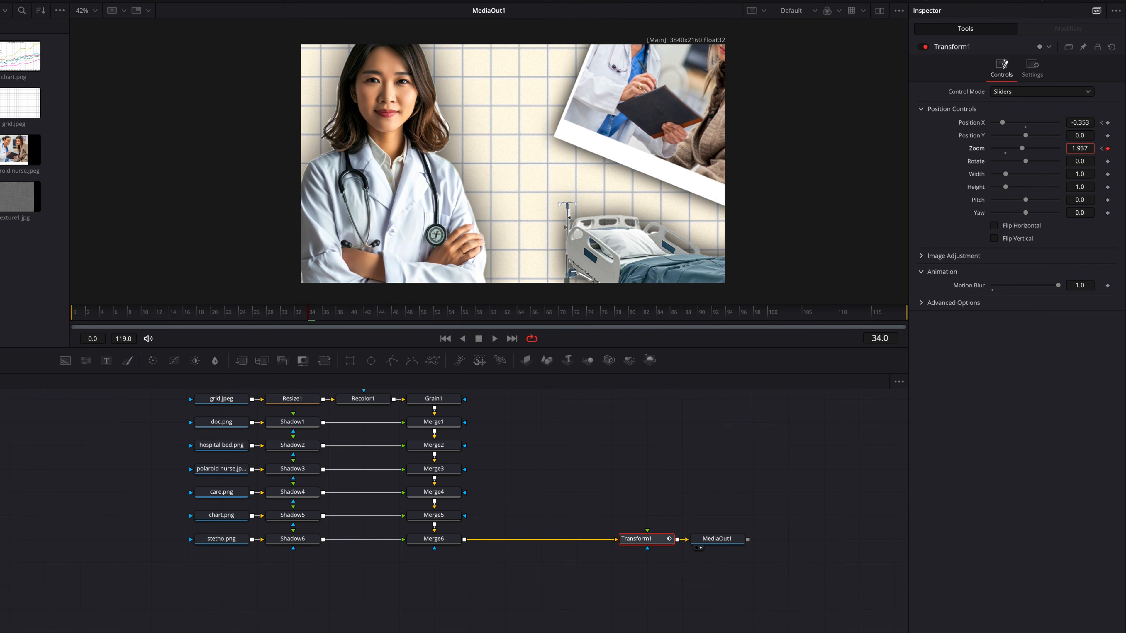
left_click_drag(1079, 149, 1074, 122)
Step: Add a holding Position X keyframe at frame 54 and set Position X to 0.374 at frame 74
left_click_drag(259, 319, 458, 323)
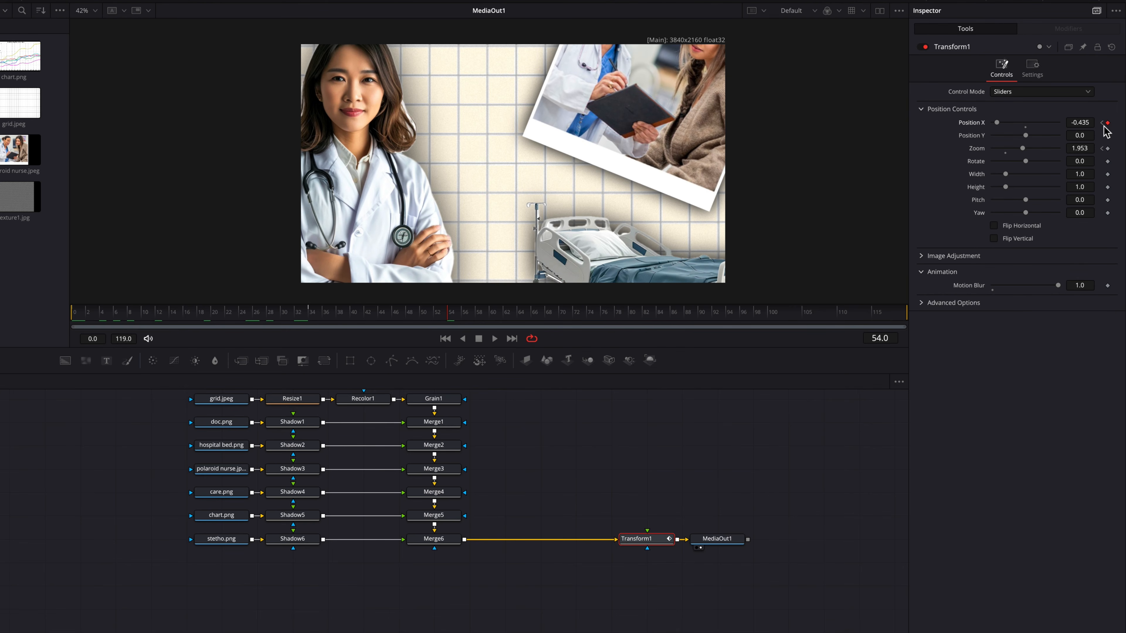
left_click_drag(455, 316, 595, 325)
left_click_drag(1079, 123, 1115, 122)
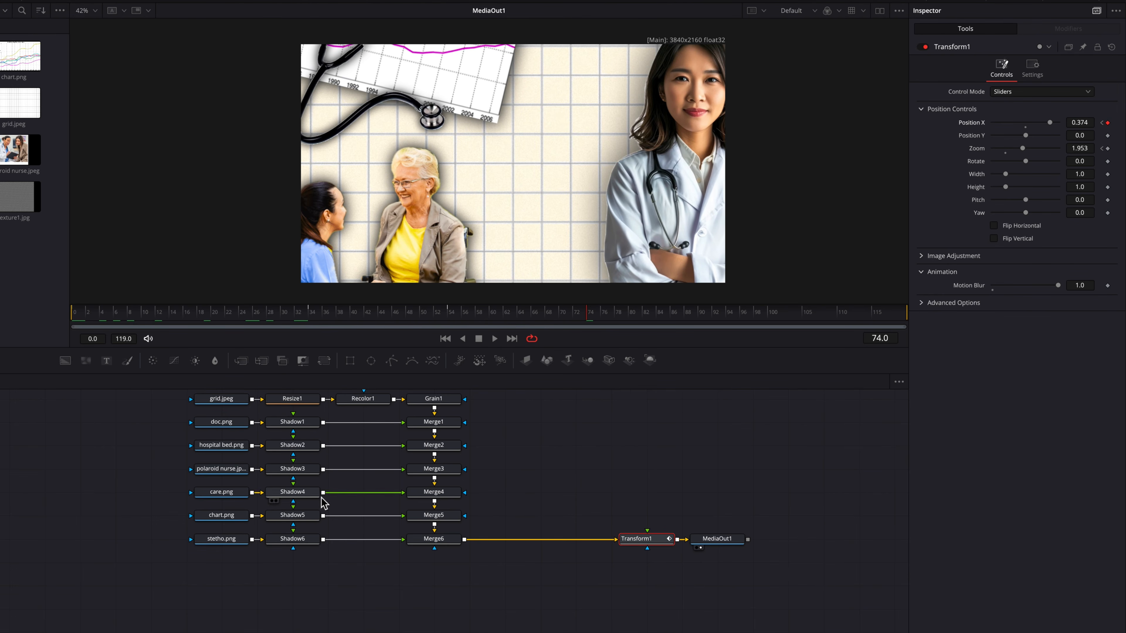
Step: Adjust the chart's placement in Merge5 by lowering it and refining its size and angle so more lines fit in frame
left_click(447, 517)
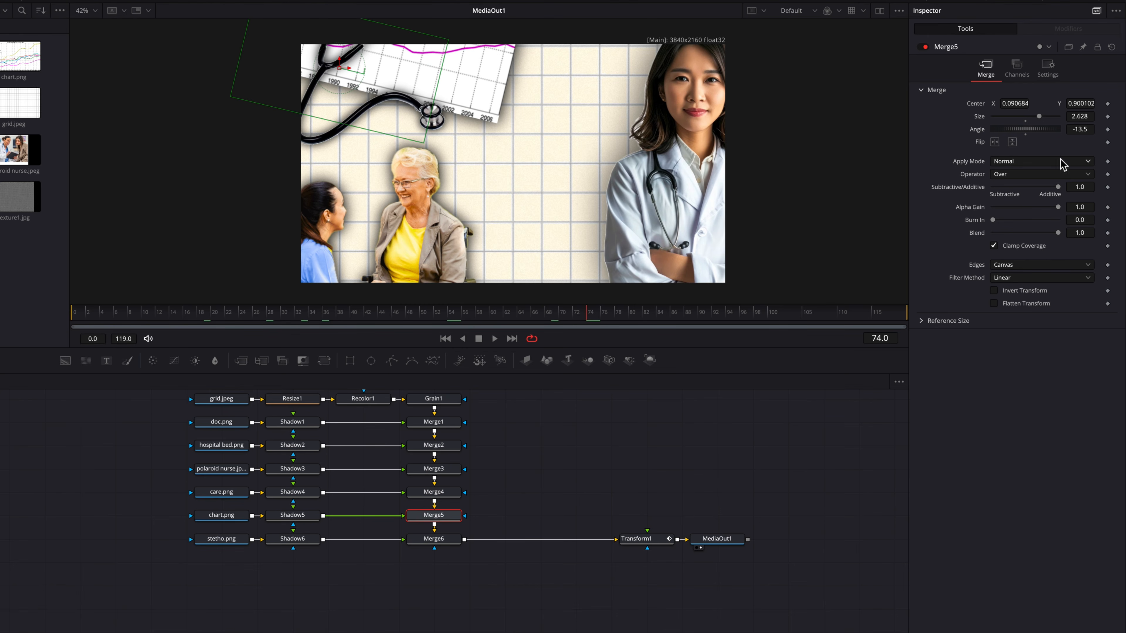
left_click_drag(1086, 116, 1092, 116)
left_click_drag(1082, 103, 1071, 116)
left_click_drag(1082, 103, 1074, 103)
left_click_drag(1022, 129, 1025, 129)
Step: Shrink the stethoscope in Merge6 to about 0.71 and move it down to a center Y of about 0.64
left_click(457, 539)
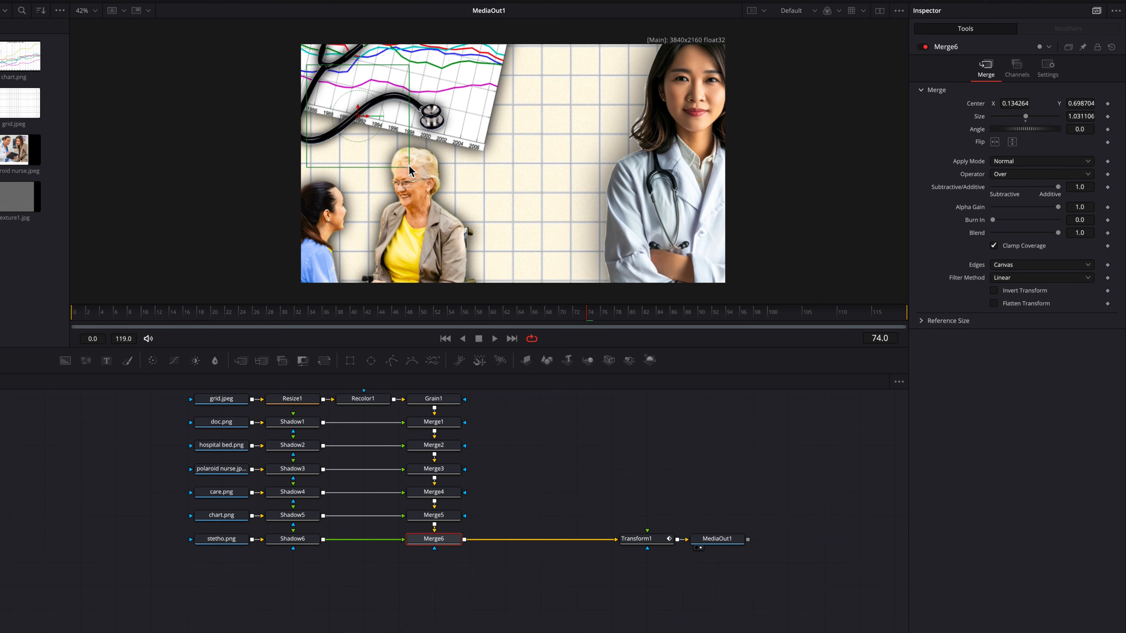
left_click_drag(408, 164, 393, 150)
left_click_drag(354, 117, 359, 132)
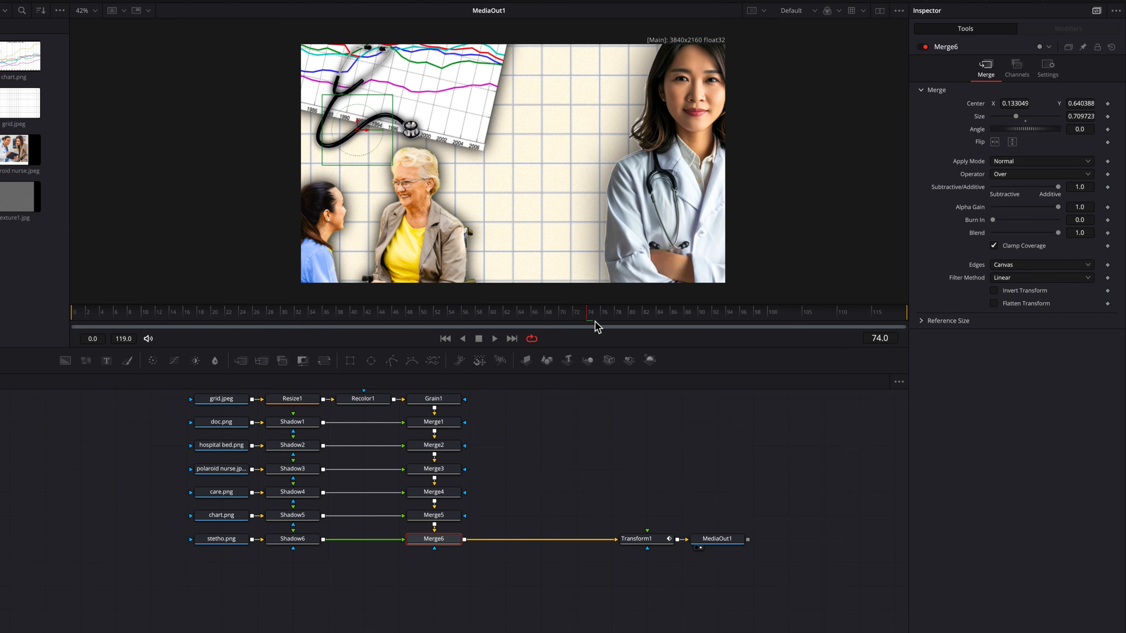
Step: Display Transform1's Position X and Zoom animation curves in the Spline editor
mouse_move(588, 316)
left_mouse_down()
mouse_move(78, 316)
mouse_move(594, 326)
left_mouse_up()
left_click(650, 539)
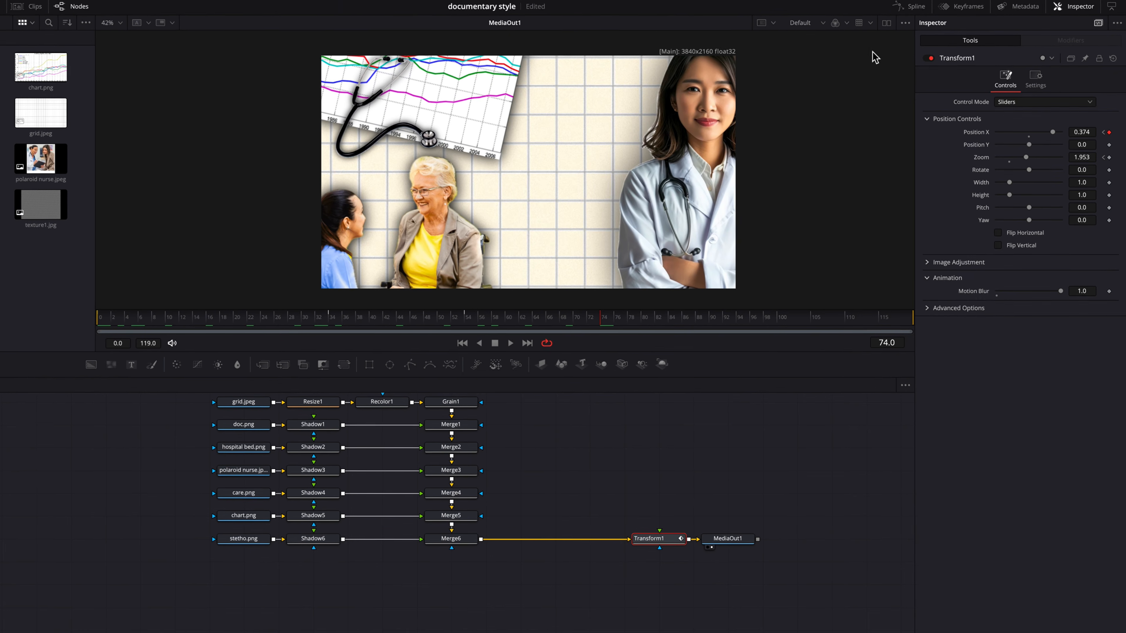
left_click(923, 10)
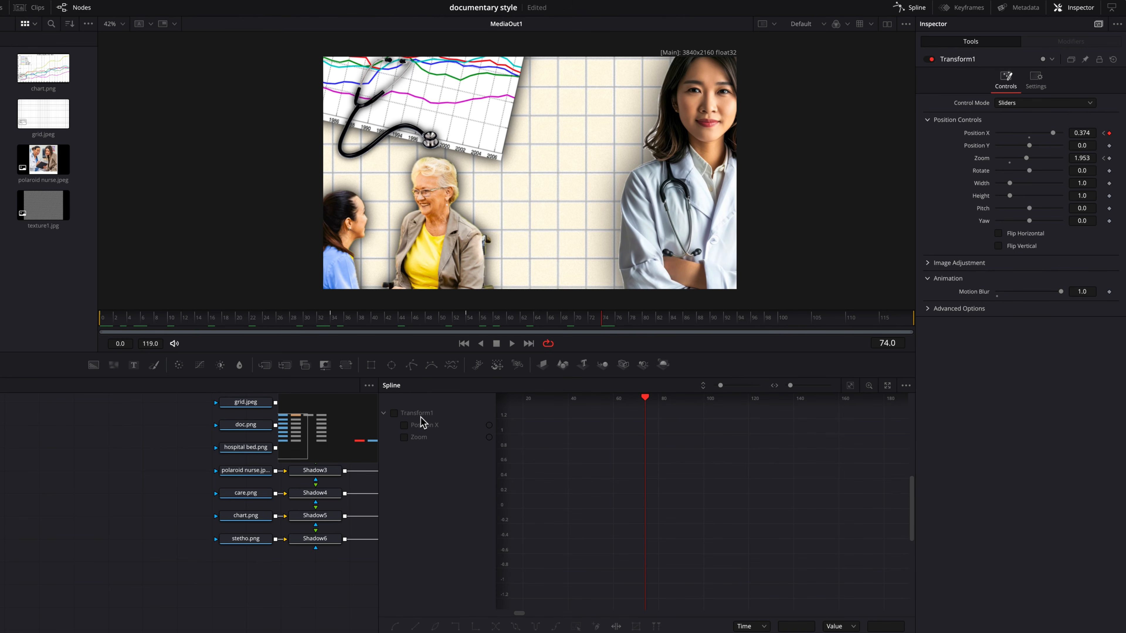
left_click(398, 413)
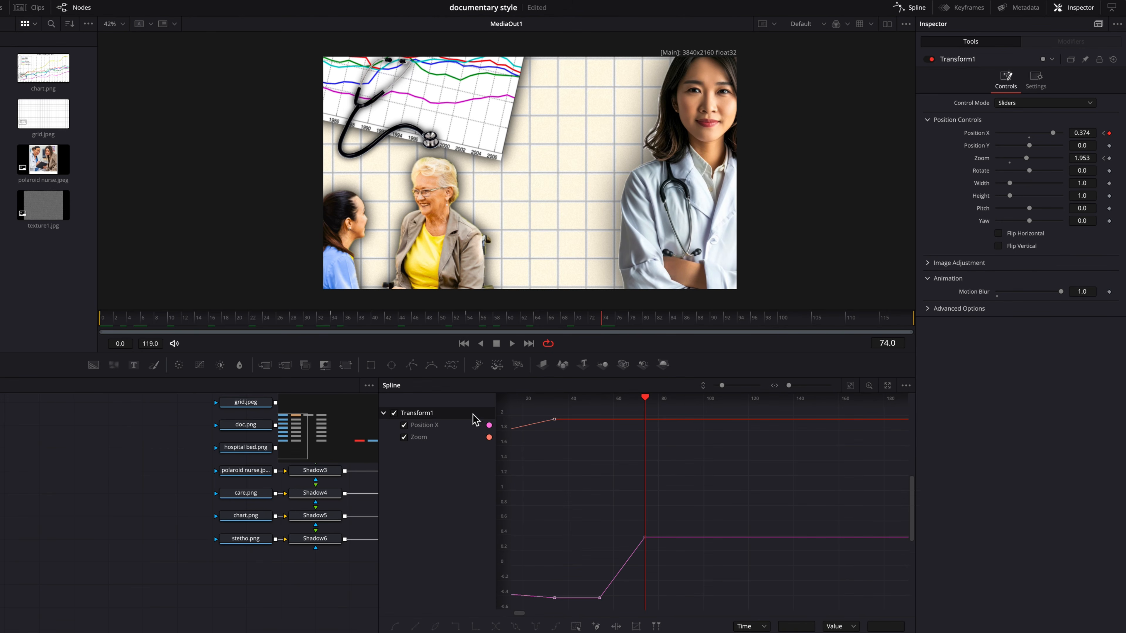
Step: Fit the Transform1 curves and ease the first Position X and Zoom moves with Ease In 100 and a reduced Ease Out
left_click(850, 387)
left_click_drag(523, 412, 750, 608)
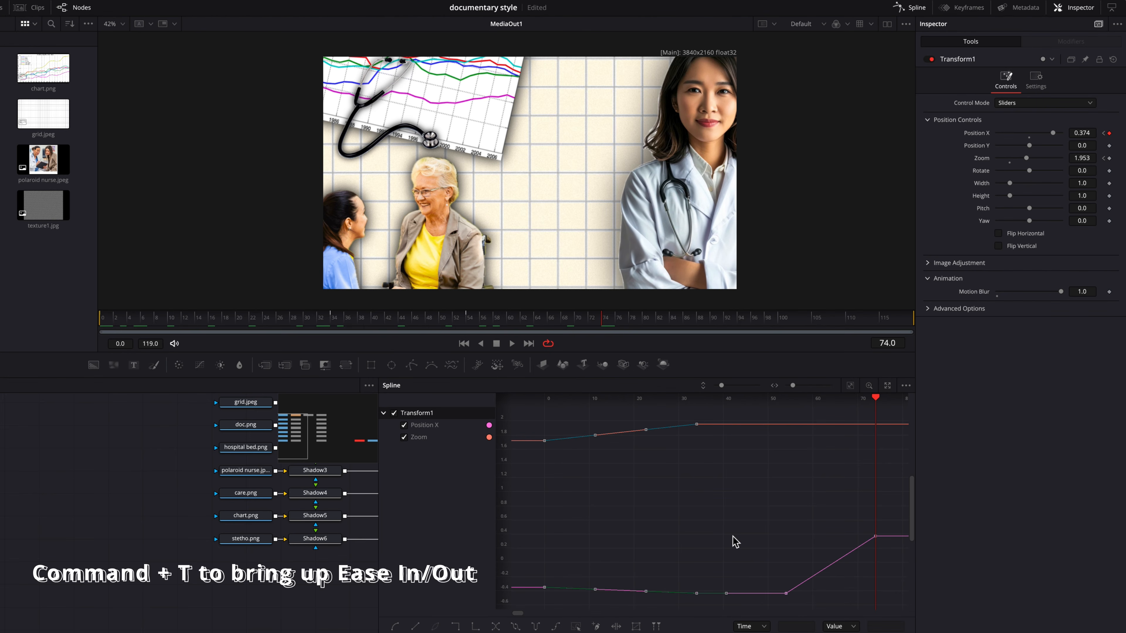
key("super+t")
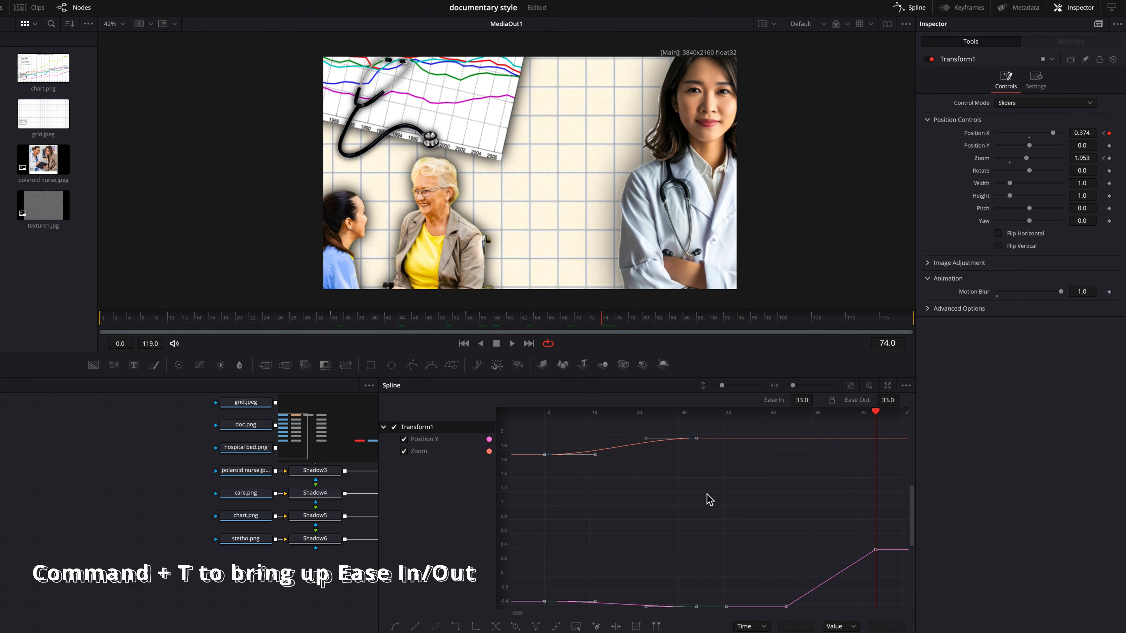
left_click_drag(796, 402, 816, 399)
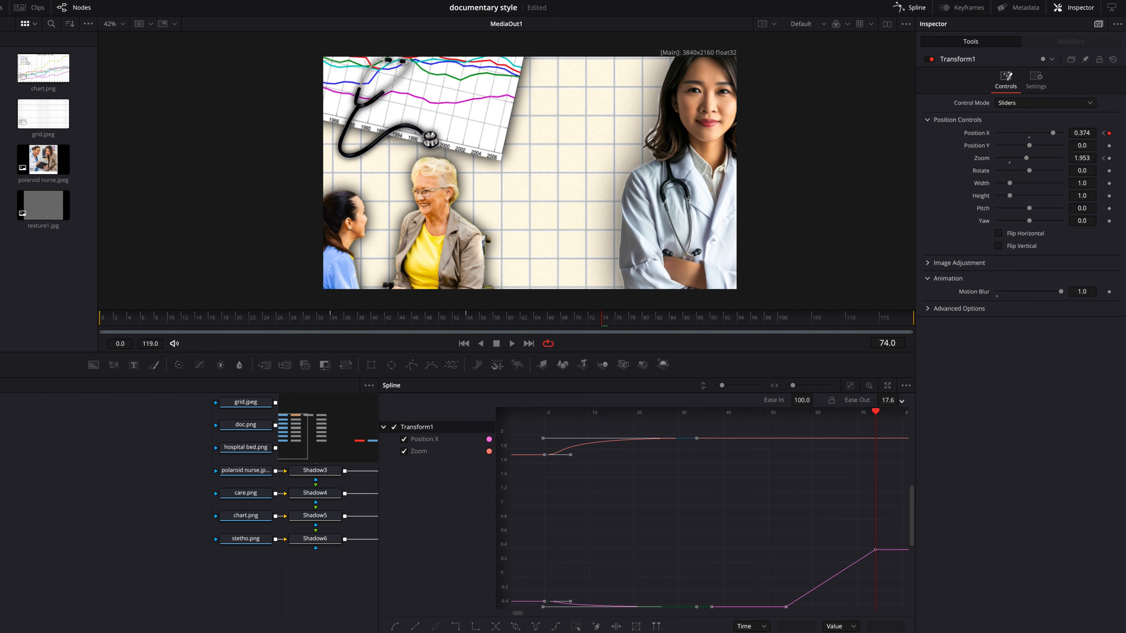
left_click_drag(888, 400, 887, 400)
Step: Ease the Position X pan between frames 54 and 74 with Ease In 100 and Ease Out 56, and return to the start
scroll(791, 477, "right", 3)
left_click_drag(684, 518, 870, 619)
left_click_drag(803, 399, 815, 398)
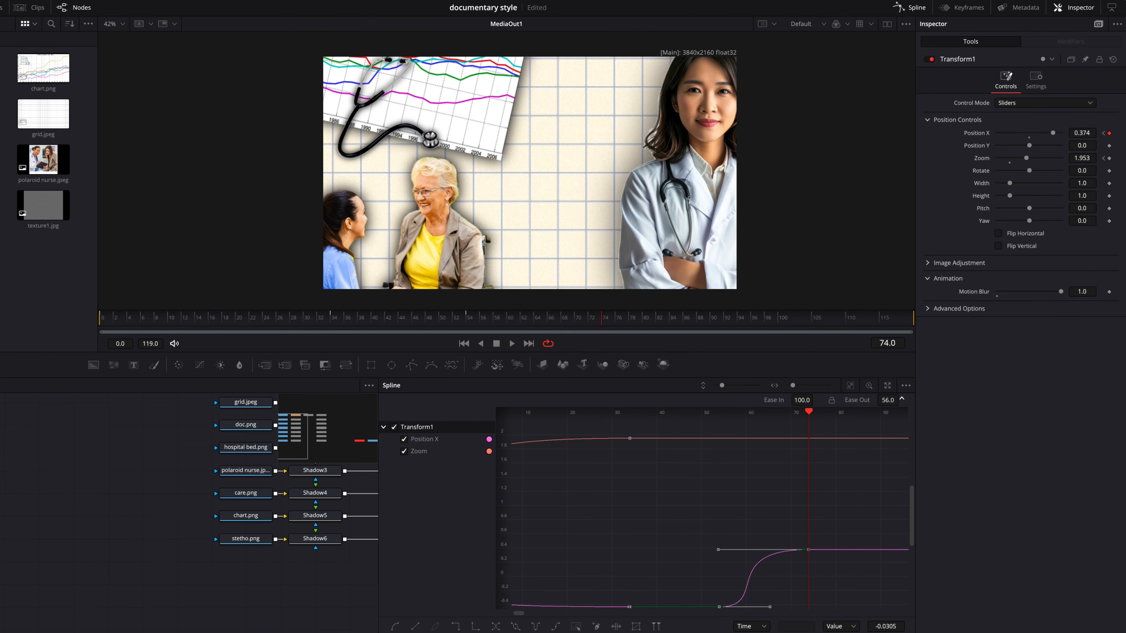
left_click_drag(429, 323, 71, 325)
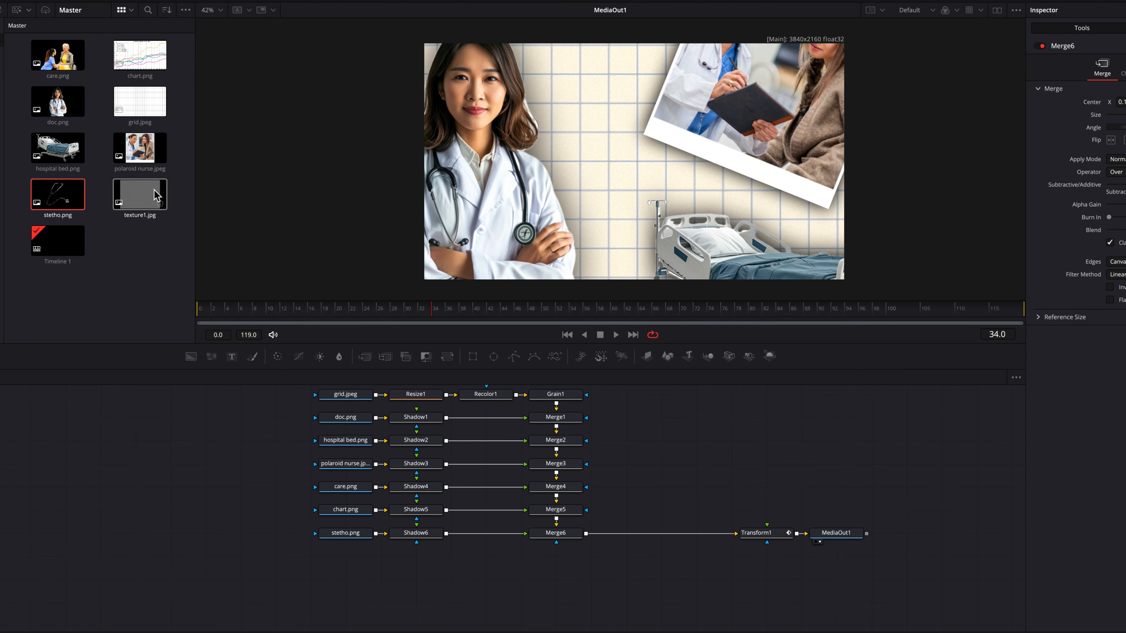
Step: Merge texture1.jpg into the connection after Merge6 and add a Resize node to the texture at 3840 x 2160
left_click_drag(147, 197, 549, 536)
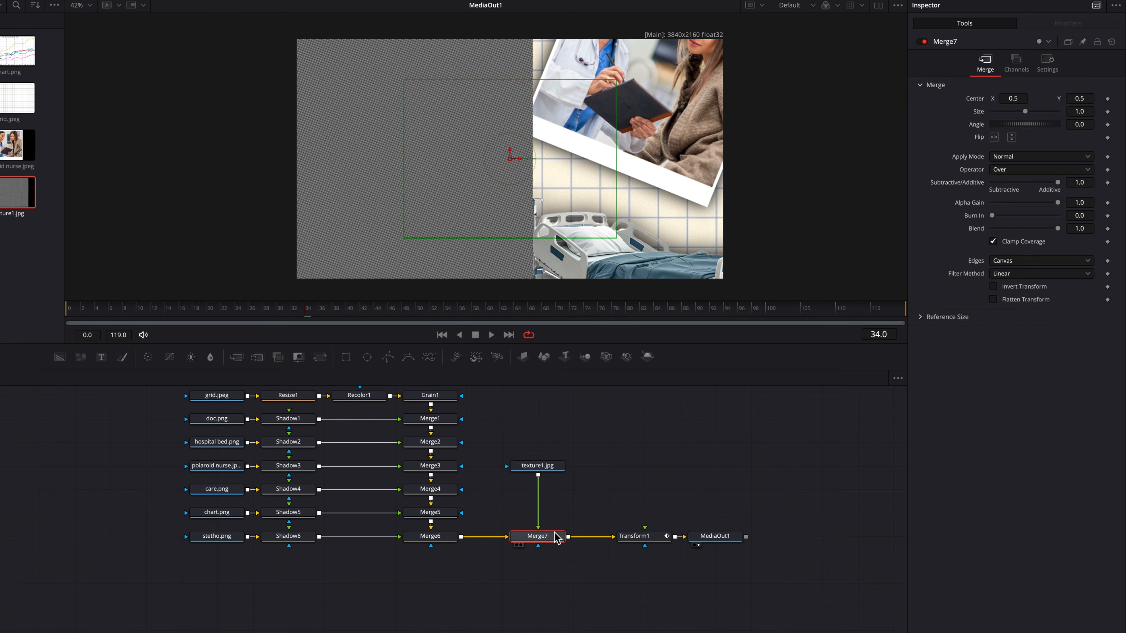
left_click(639, 467)
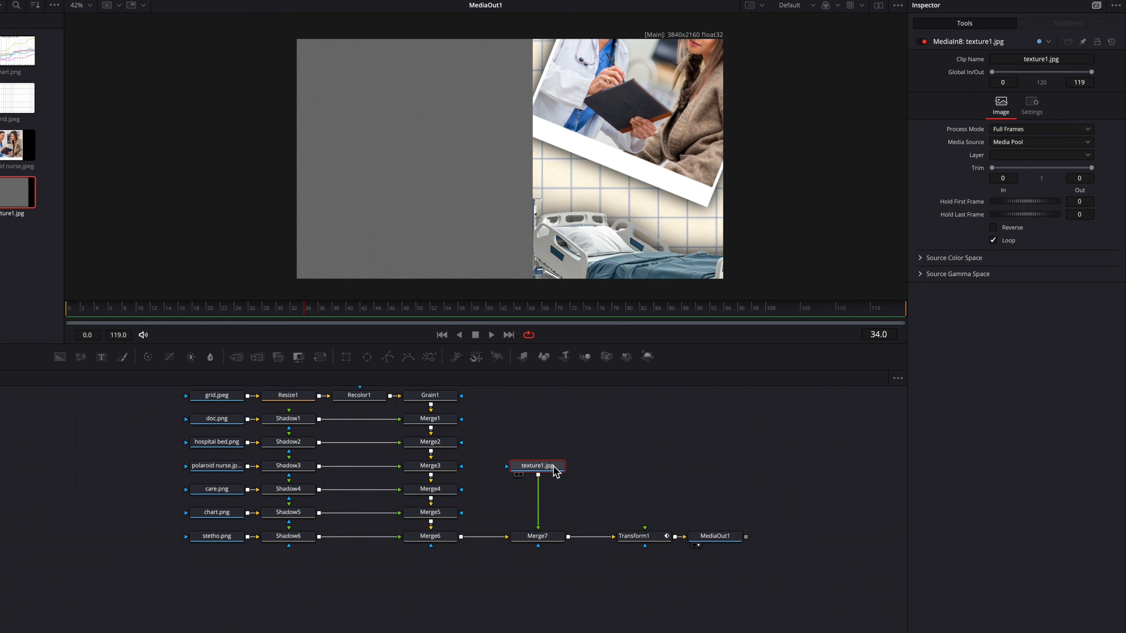
key("shift+space")
type("resize")
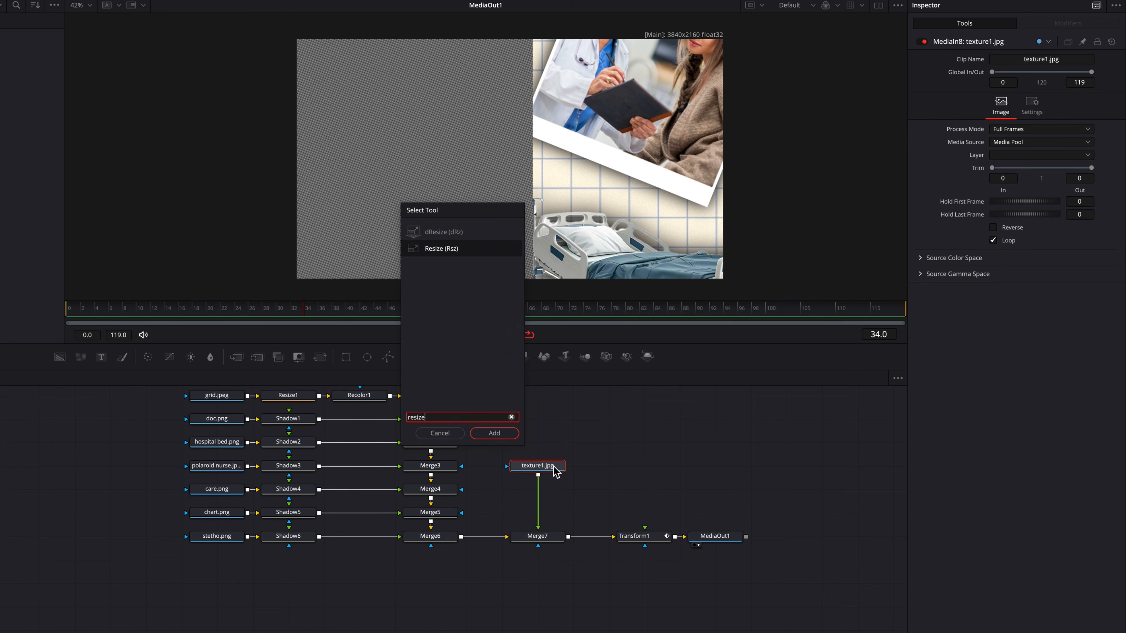
key("Return")
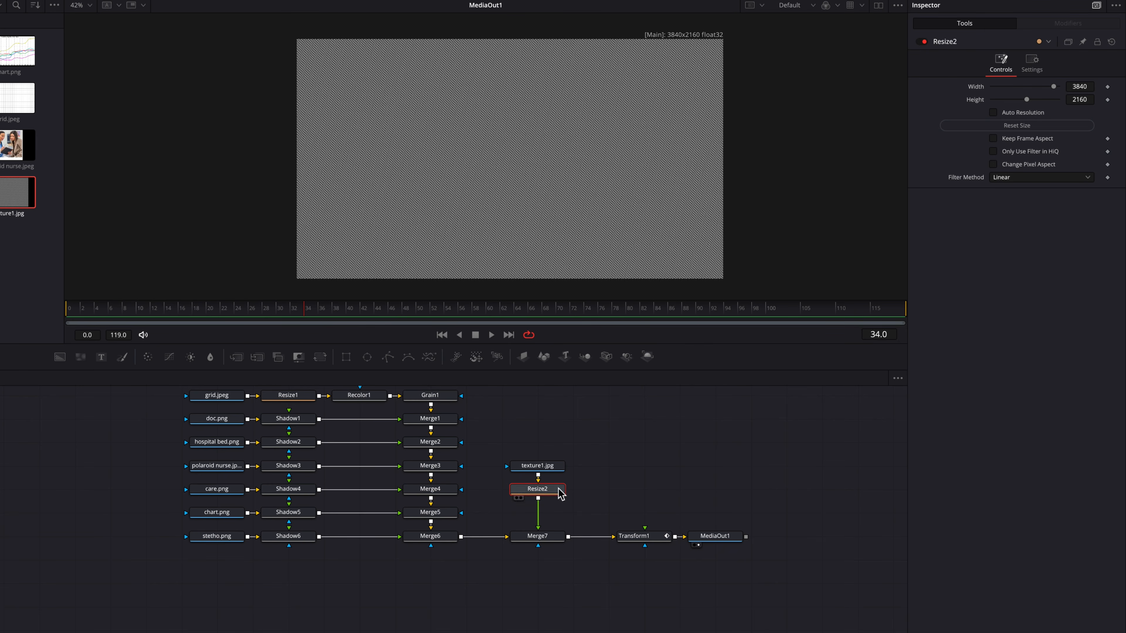
Step: Set Merge7's Apply Mode to Overlay and lower its Gain to about 0.449 to soften the texture
left_click(547, 536)
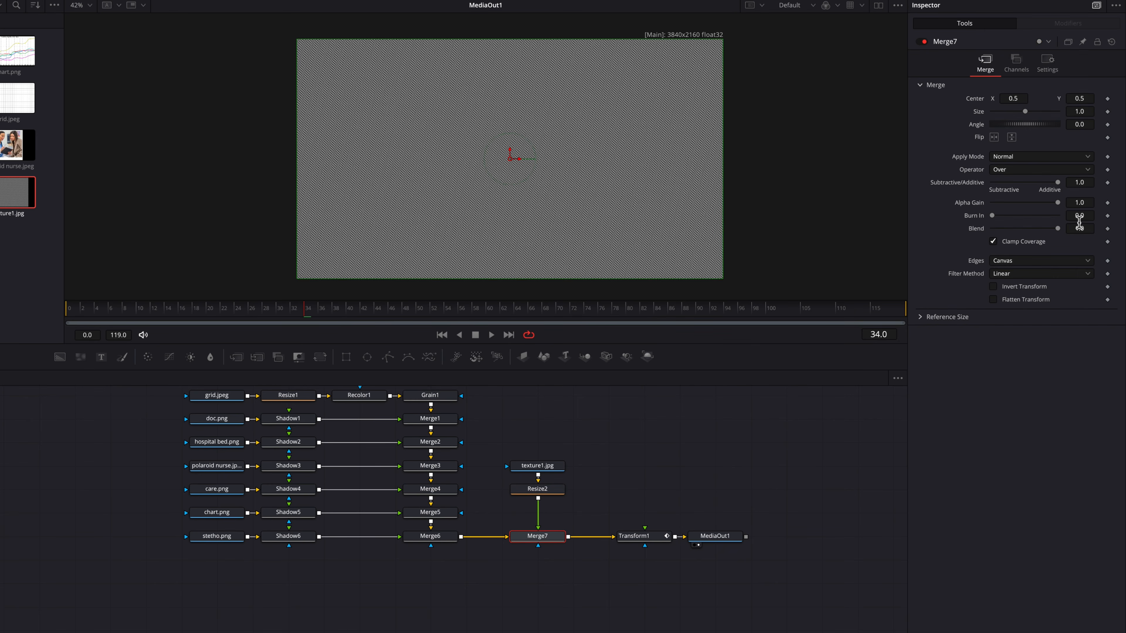
left_click(1065, 158)
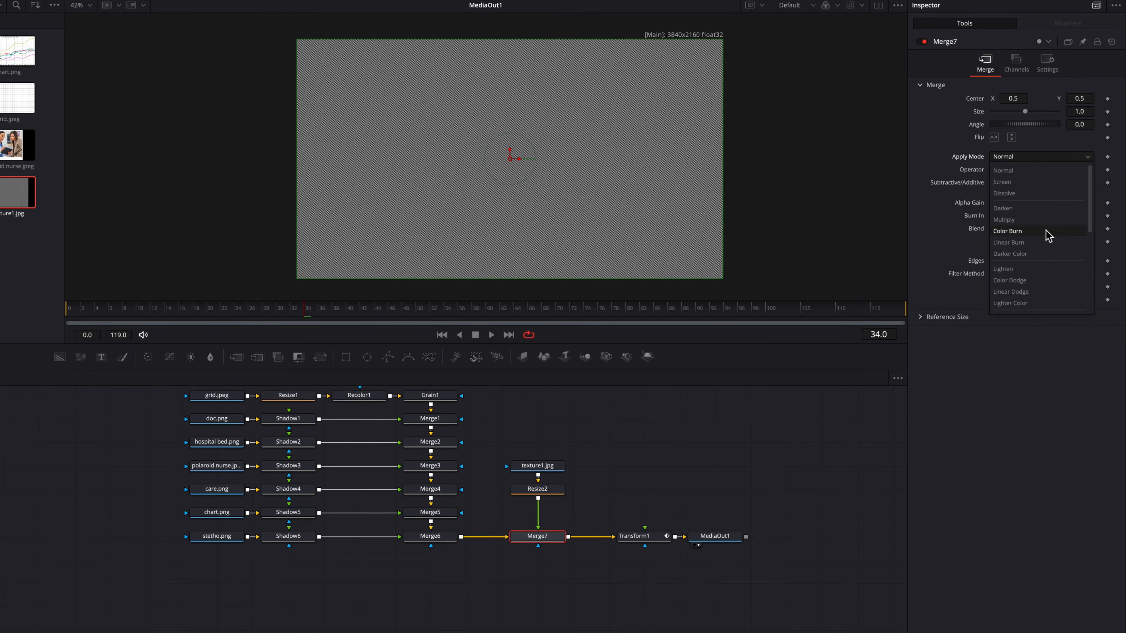
scroll(1037, 275, "down", 3)
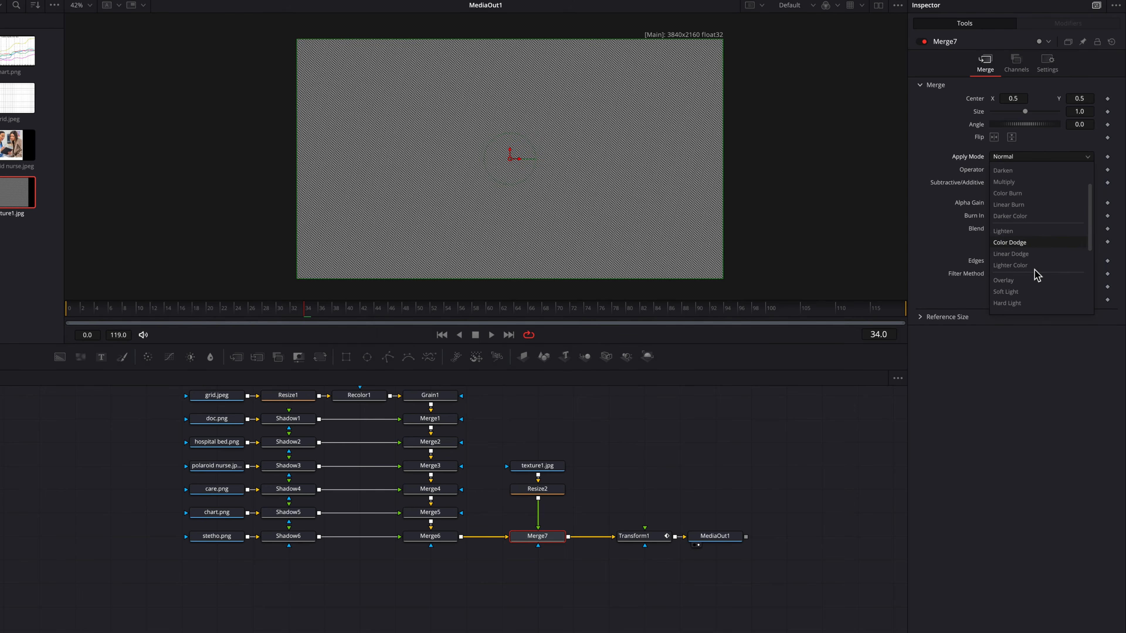
left_click(1037, 287)
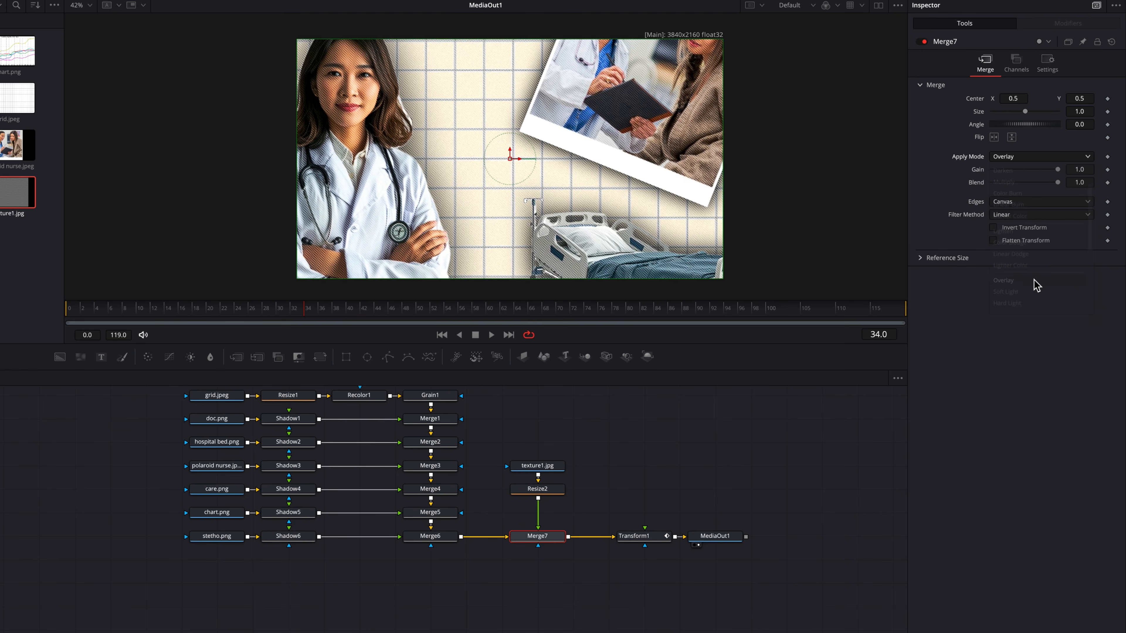
left_click(758, 464)
left_click_drag(1058, 169, 1029, 180)
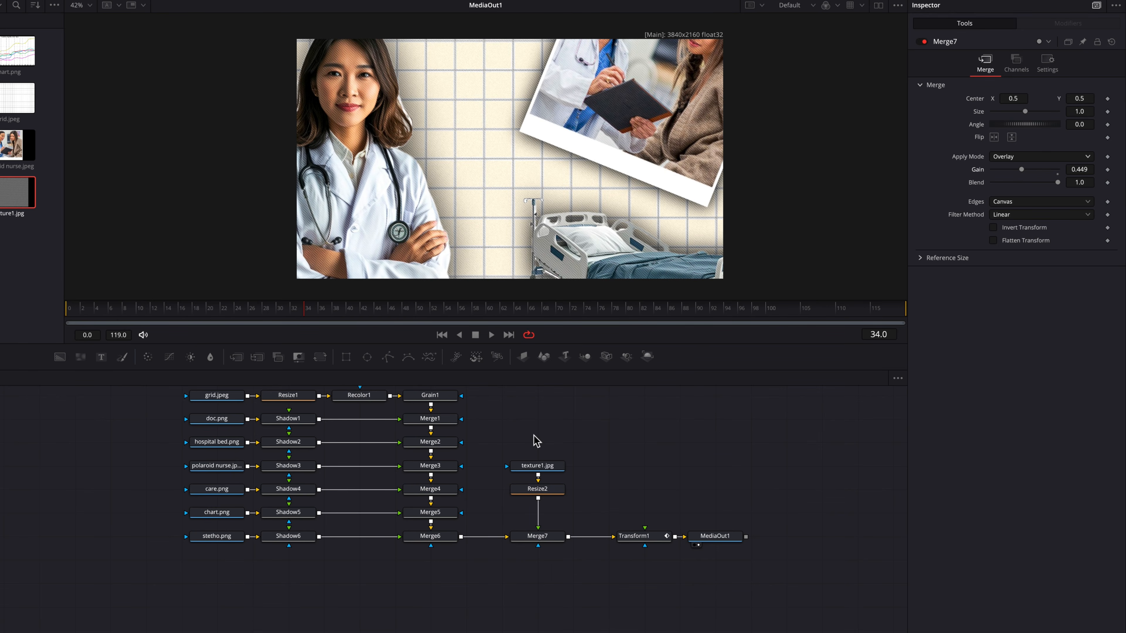
Step: Shift the texture branch, Merge7, Transform1 and MediaOut1 farther along the node graph to make room after Merge6
left_click_drag(534, 436, 822, 537)
left_click(700, 480)
left_click_drag(665, 439, 644, 542)
left_click_drag(646, 539, 683, 540)
left_click(629, 565)
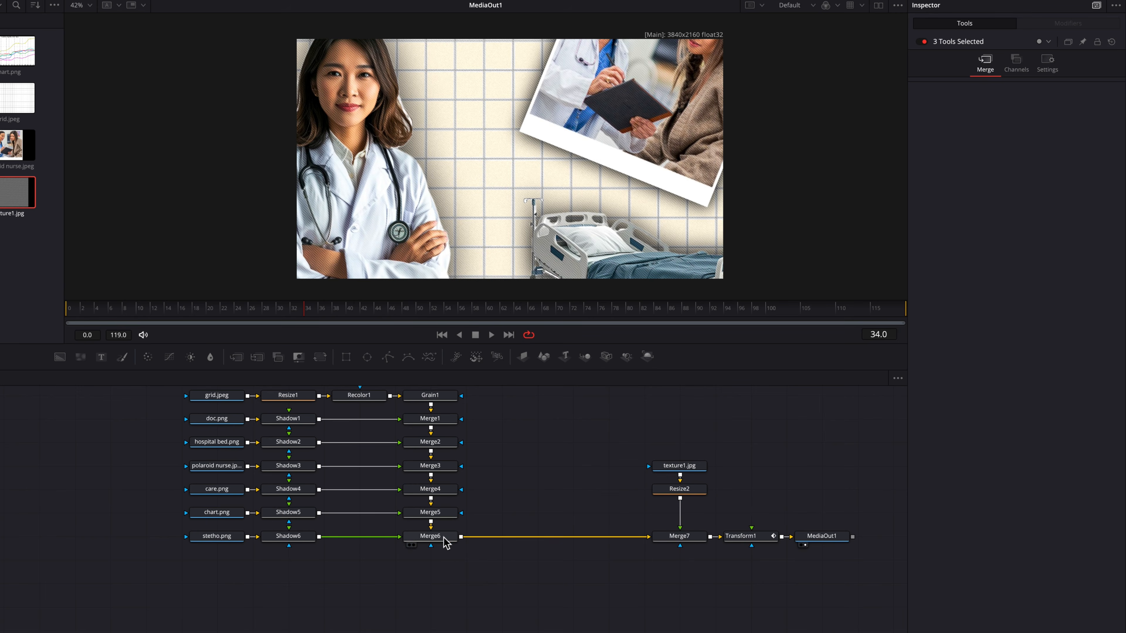
Step: Add a Camera Shake node directly after Merge6
left_click(445, 542)
key("shift+space")
type("cma")
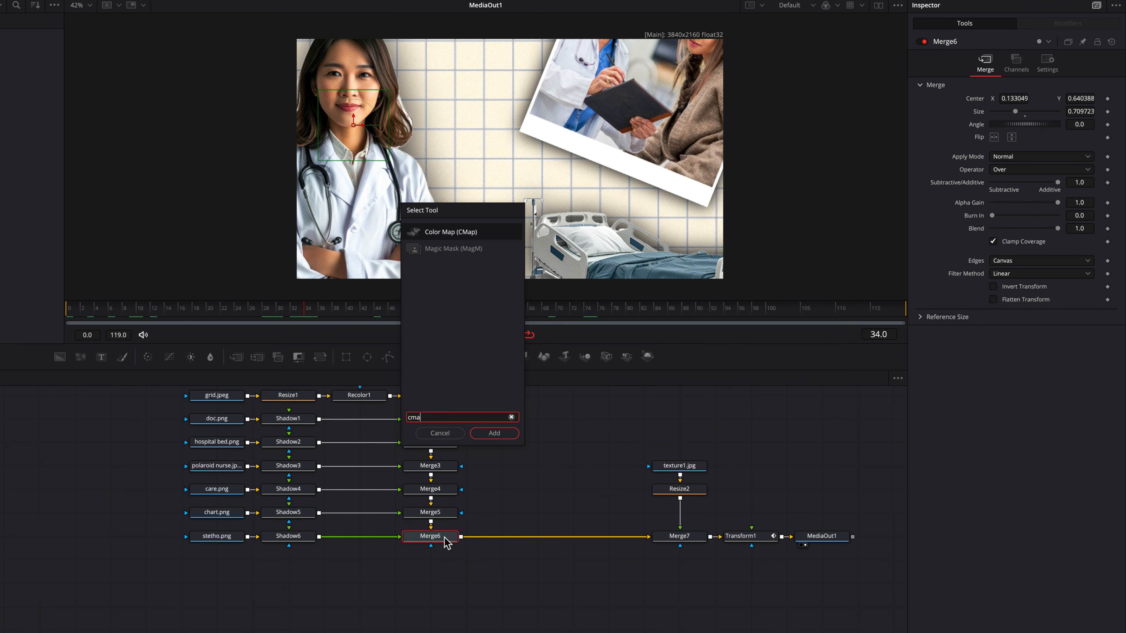
key("BackSpace")
key("BackSpace")
type("amer")
key("Down")
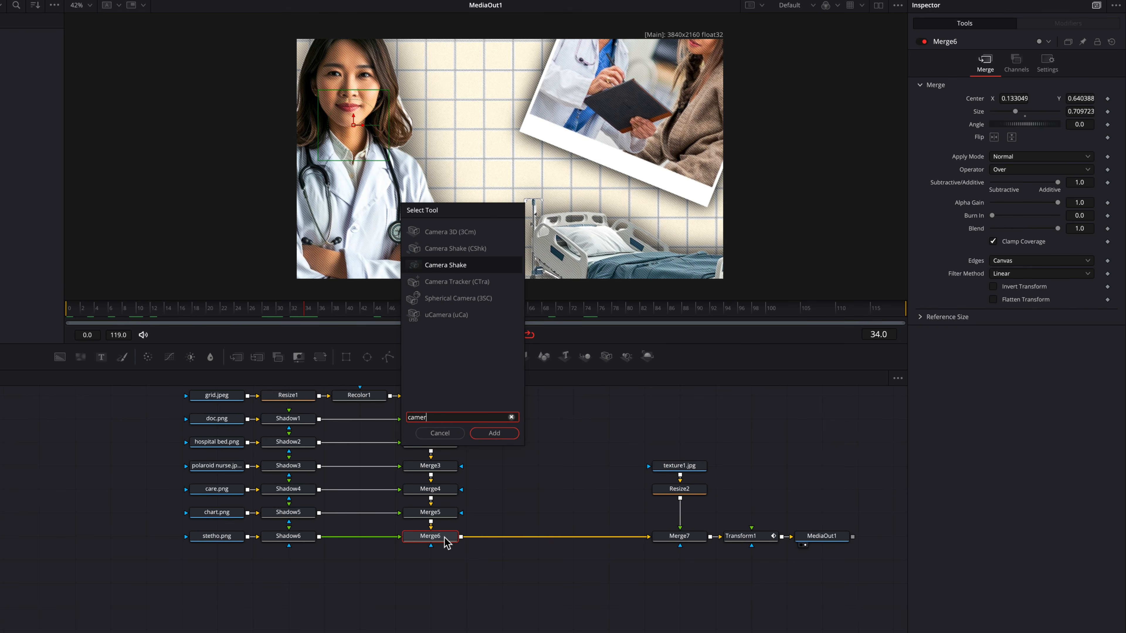
key("Return")
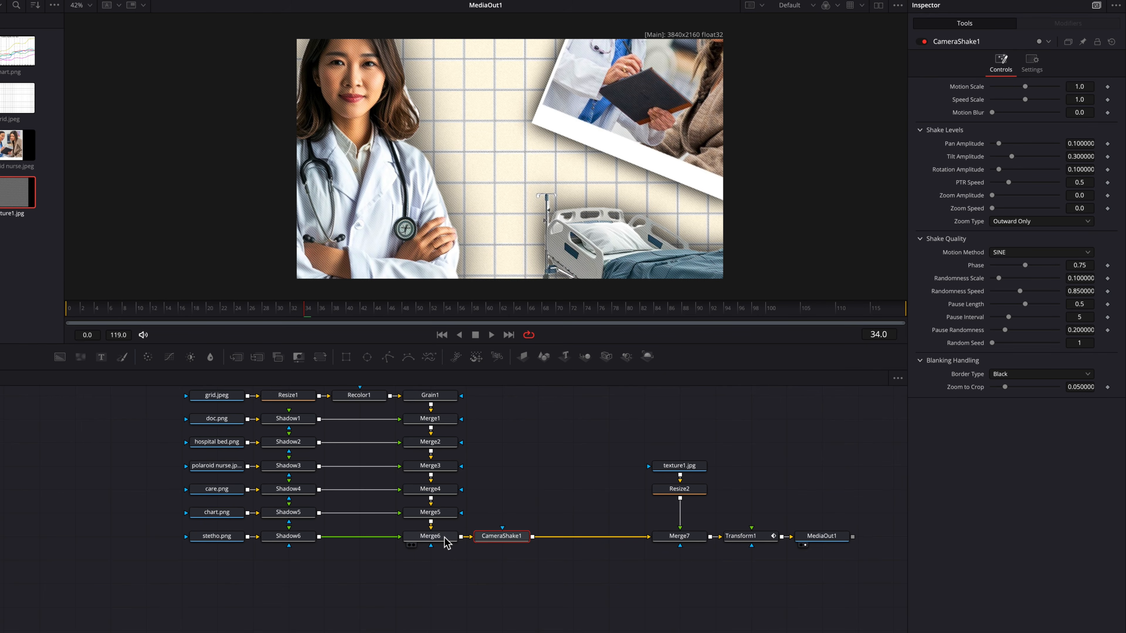
Step: Set CameraShake1's Motion Scale to 0.03 and Speed Scale to 1.97
left_click_drag(1026, 86, 992, 87)
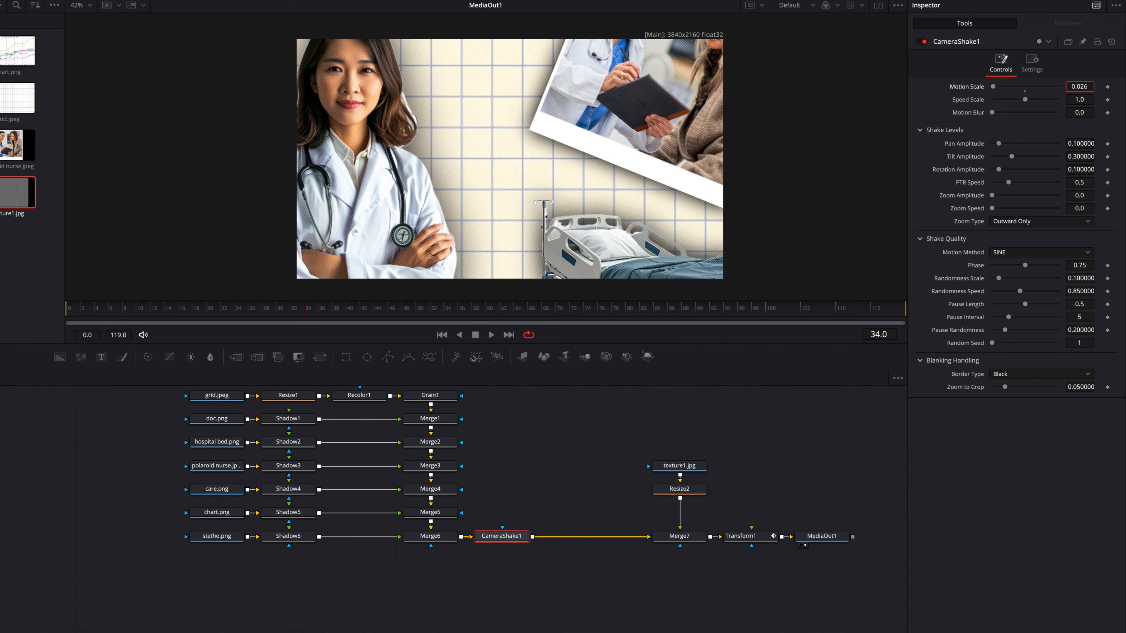
left_click(1080, 99)
left_click_drag(1080, 100, 1117, 99)
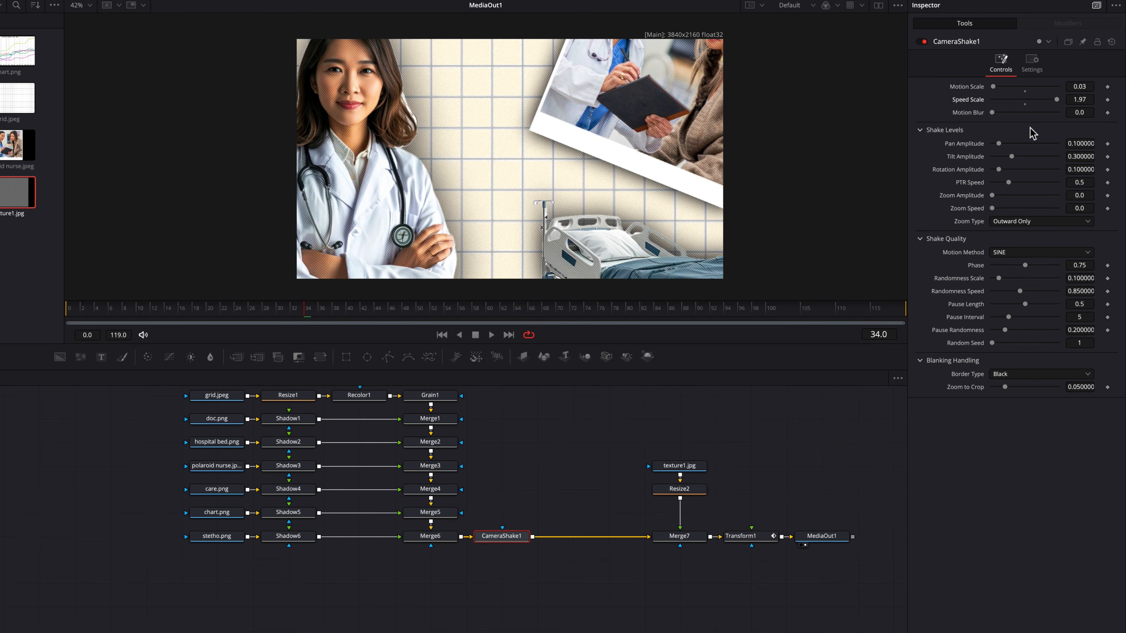
Step: Move CameraShake1 next to Merge7 and insert a Prism Blur node between Merge6 and the shake node
left_click_drag(503, 538, 610, 536)
left_click(439, 538)
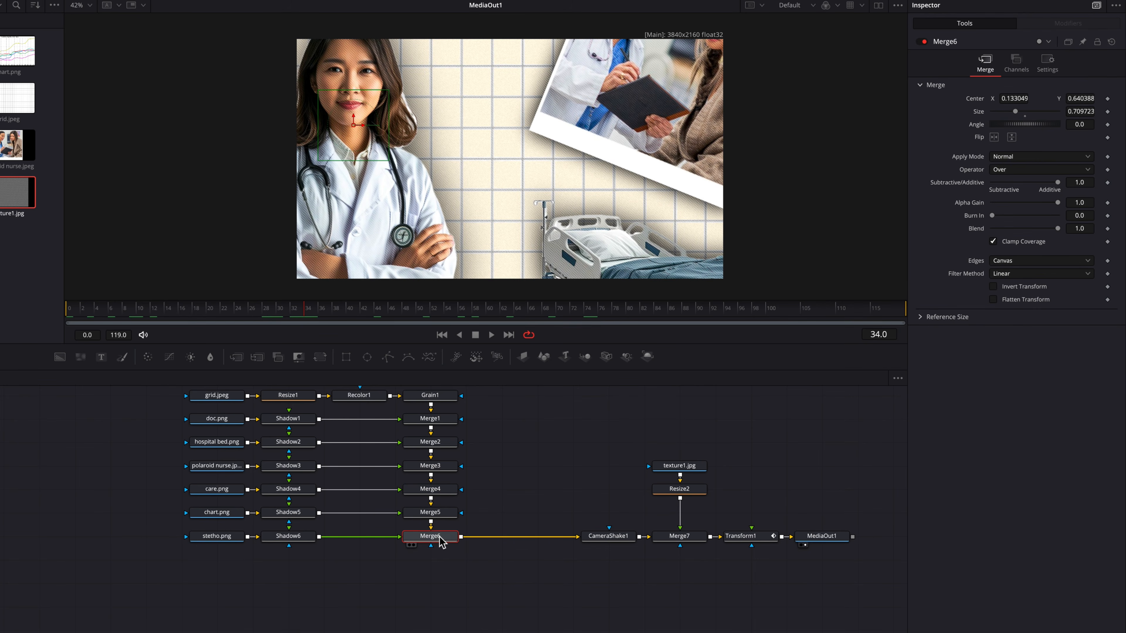
key("shift+space")
type("camer")
key("BackSpace")
key("BackSpace")
key("BackSpace")
key("BackSpace")
key("BackSpace")
type("pri")
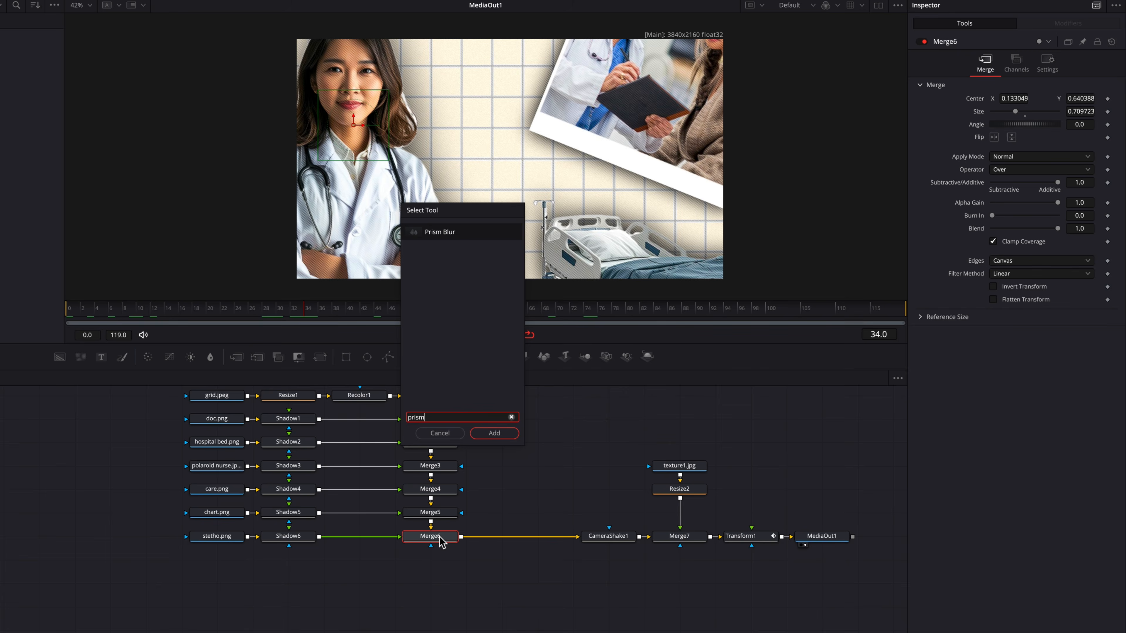
type("sm")
key("Return")
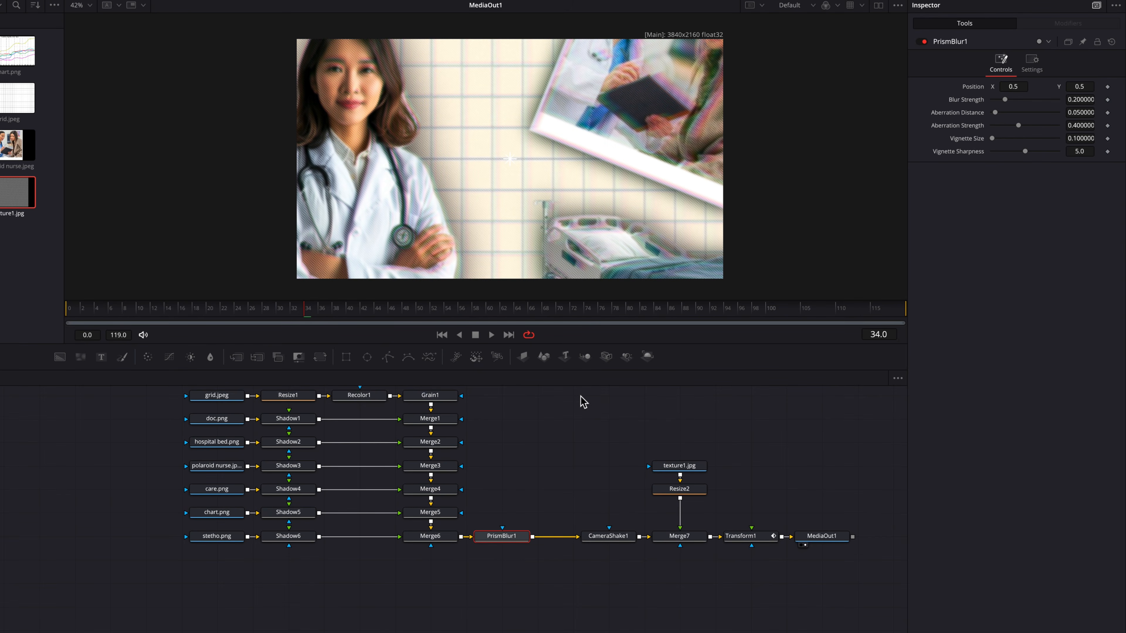
left_click_drag(523, 547, 559, 547)
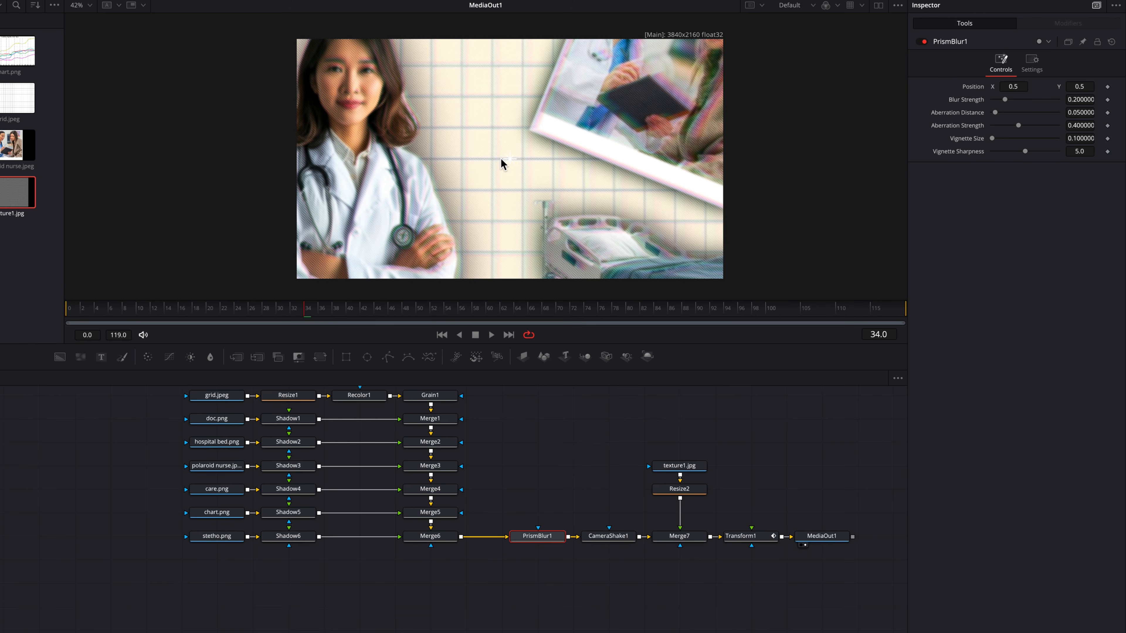
Step: Set PrismBlur1's position to about X 0.562, Y 0.502, Blur Strength 0.065, Aberration Distance 0.017 and Aberration Strength 0.804
left_click_drag(509, 159, 536, 163)
left_click_drag(1005, 99, 998, 101)
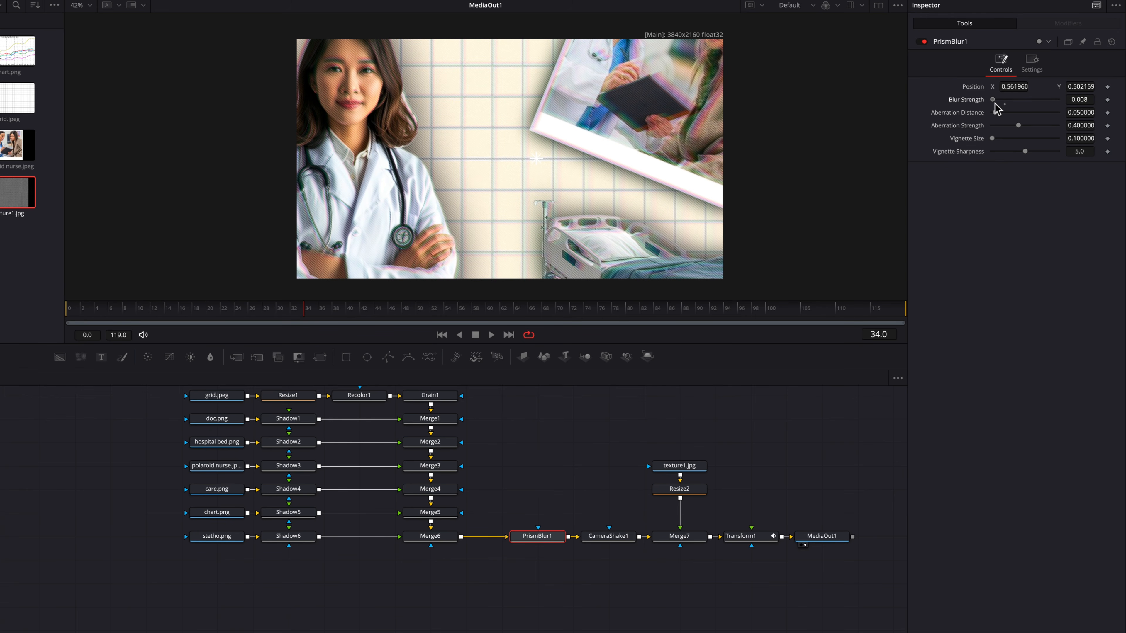
left_click_drag(1080, 99, 1069, 113)
left_click_drag(1079, 125, 1082, 103)
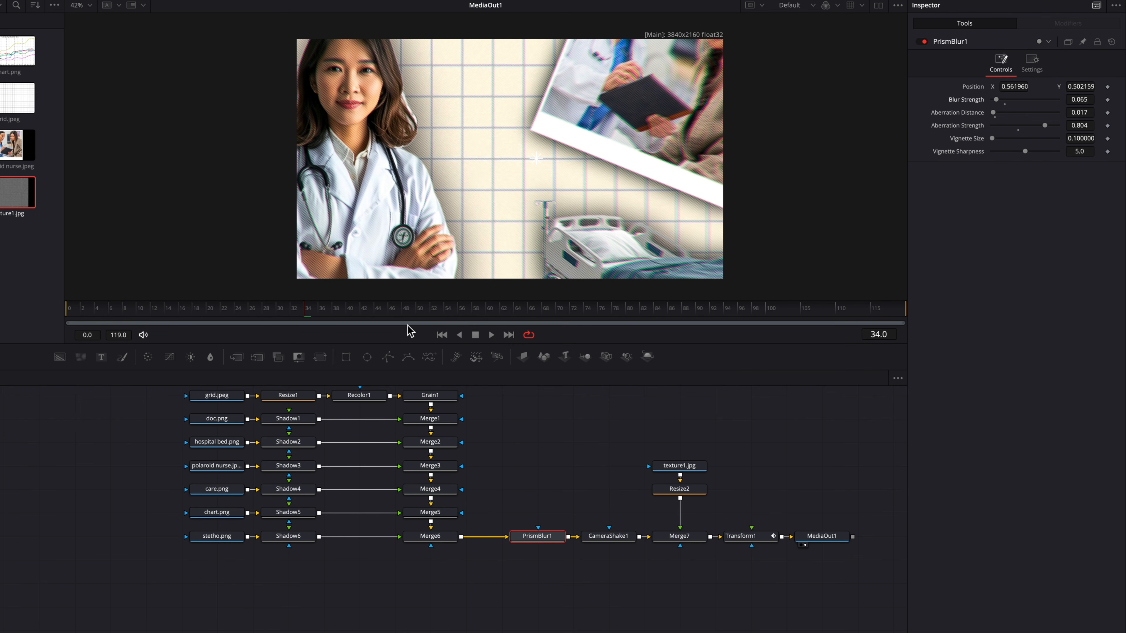
Step: Keyframe PrismBlur1's Position at frame 63 and lower its X value at frame 74
left_click_drag(403, 313, 510, 316)
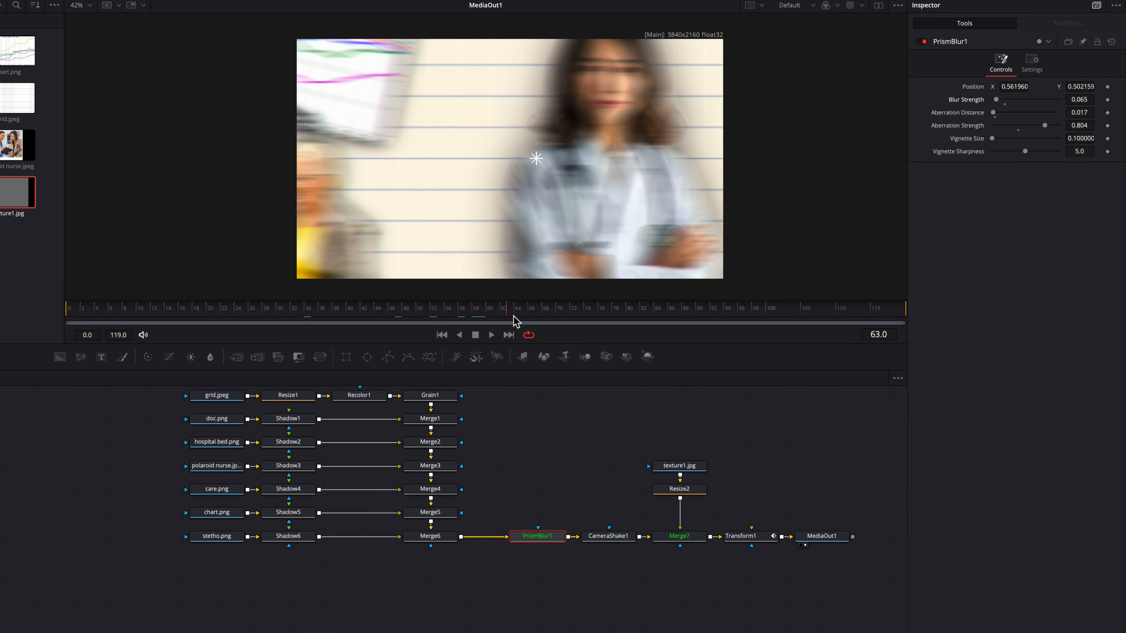
left_click(1107, 87)
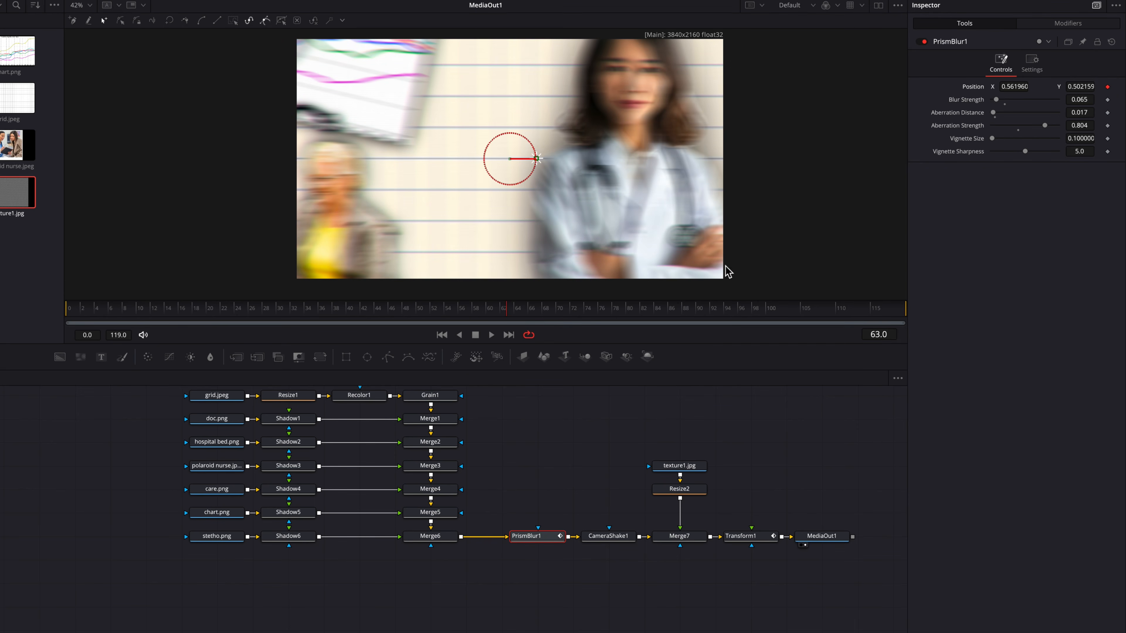
left_click(571, 313)
left_click_drag(579, 318, 589, 318)
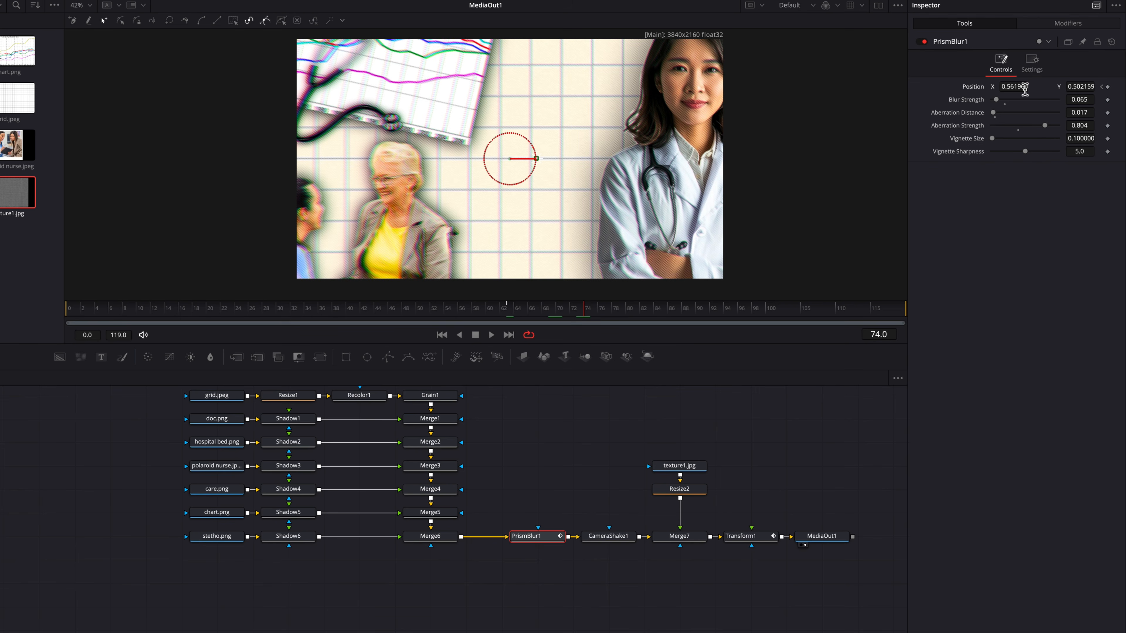
left_click_drag(1023, 88, 986, 88)
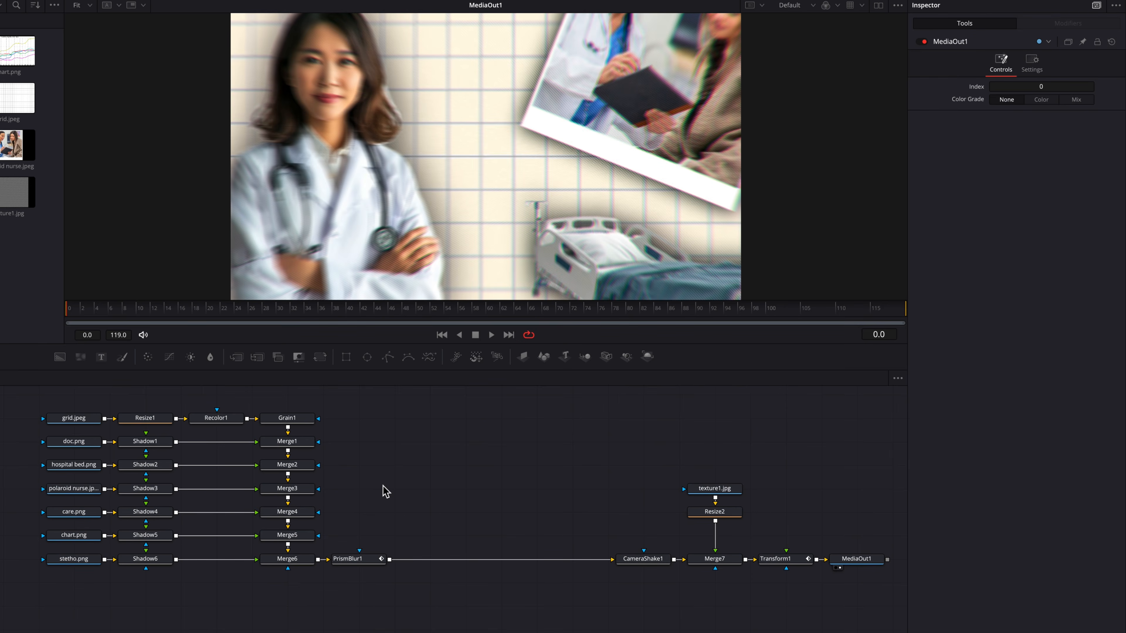
Step: Merge a new Text+ node in after PrismBlur1 and show that merge in the viewer
scroll(456, 485, "left", 1)
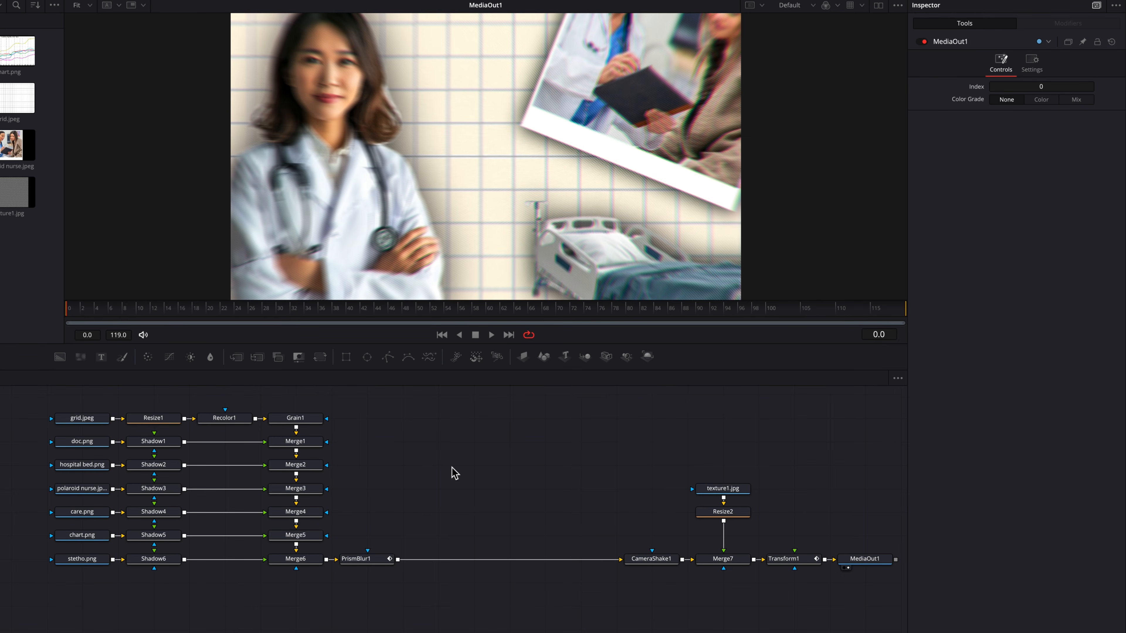
left_click_drag(102, 357, 402, 560)
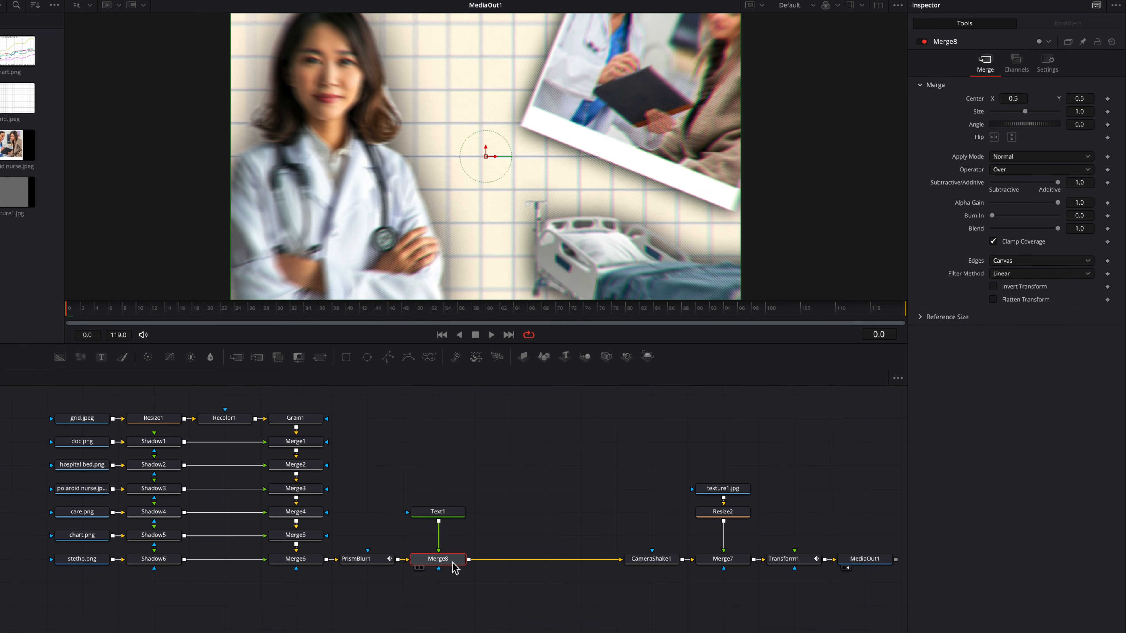
key("2")
Step: Set the Text1 node's font to Impact Regular
left_click(461, 512)
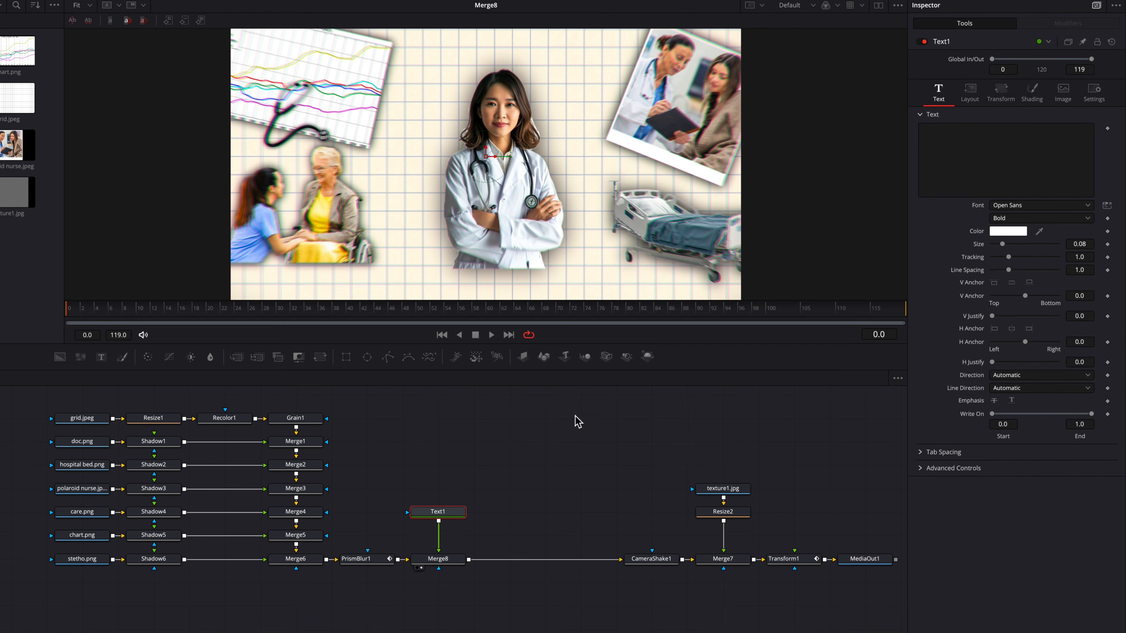
left_click(973, 144)
left_click(1067, 209)
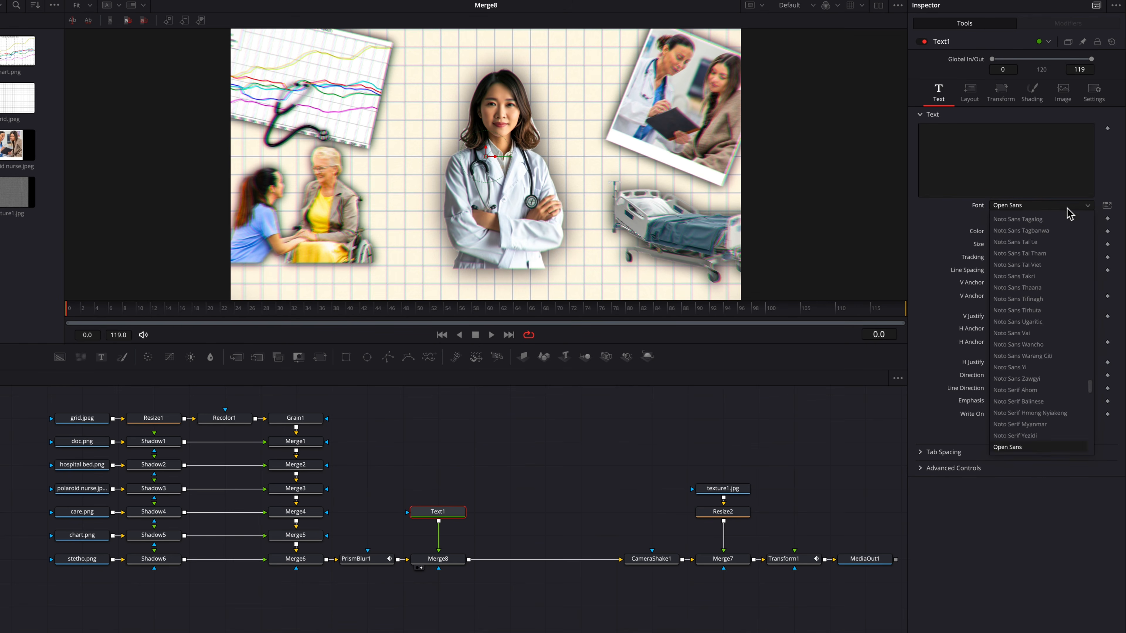
left_click(1058, 242)
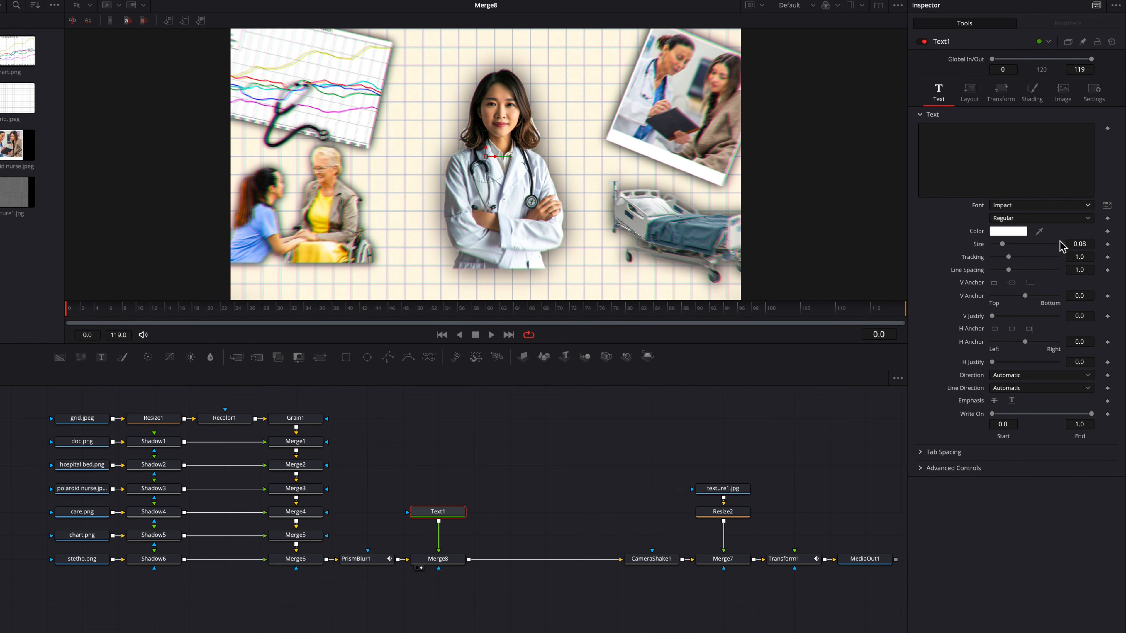
Step: Enter the doctor's title and name with FAMOUS CARDIOLOGIST on a second line in Text1, and set its layout Center X to 0.732
left_click(994, 150)
type("DR. REGINA")
key("Return")
type("FAMOUS CARDIOLOGIST")
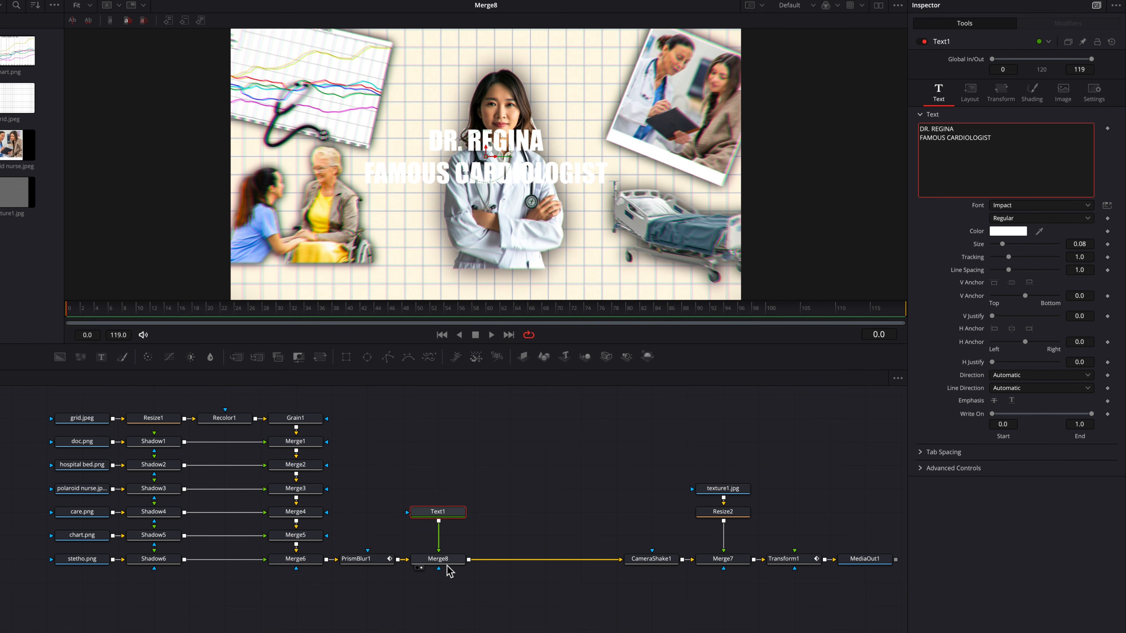
left_click(484, 461)
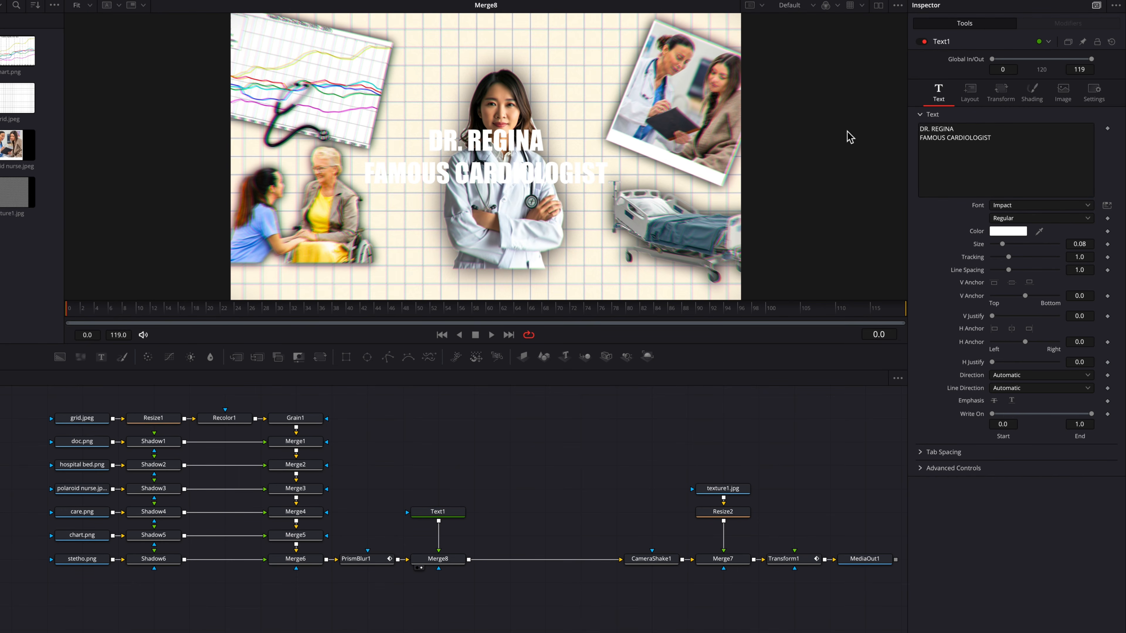
left_click(973, 94)
left_click_drag(1006, 140, 1036, 140)
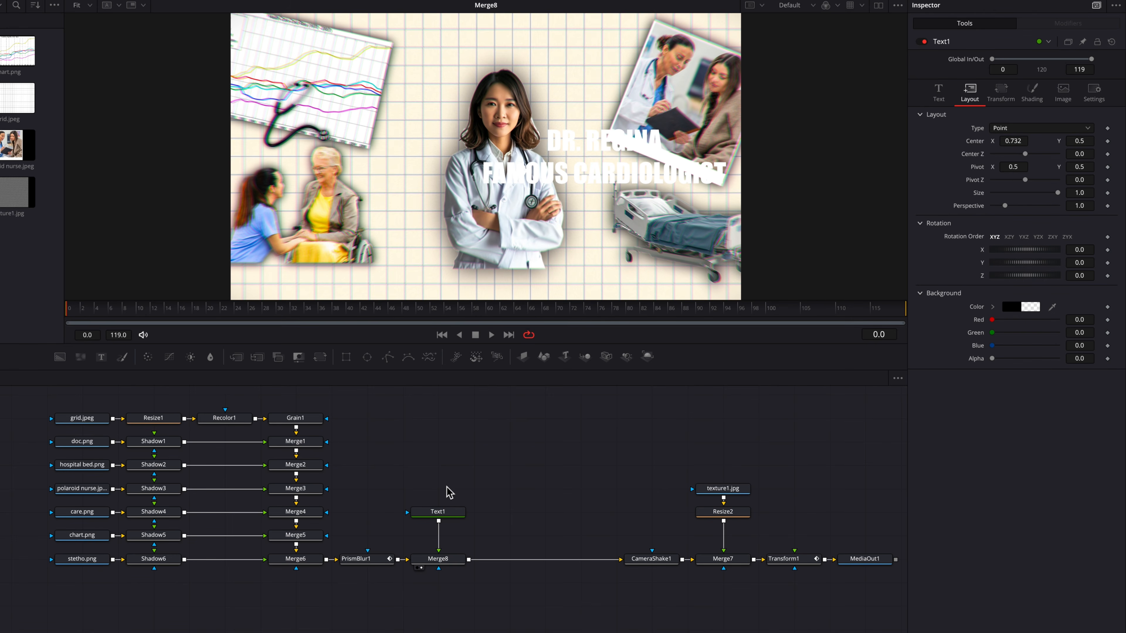
Step: Add Character Level Styling to Text1's text and set the size of the FAMOUS CARDIOLOGIST line to 0.037
left_click(441, 511)
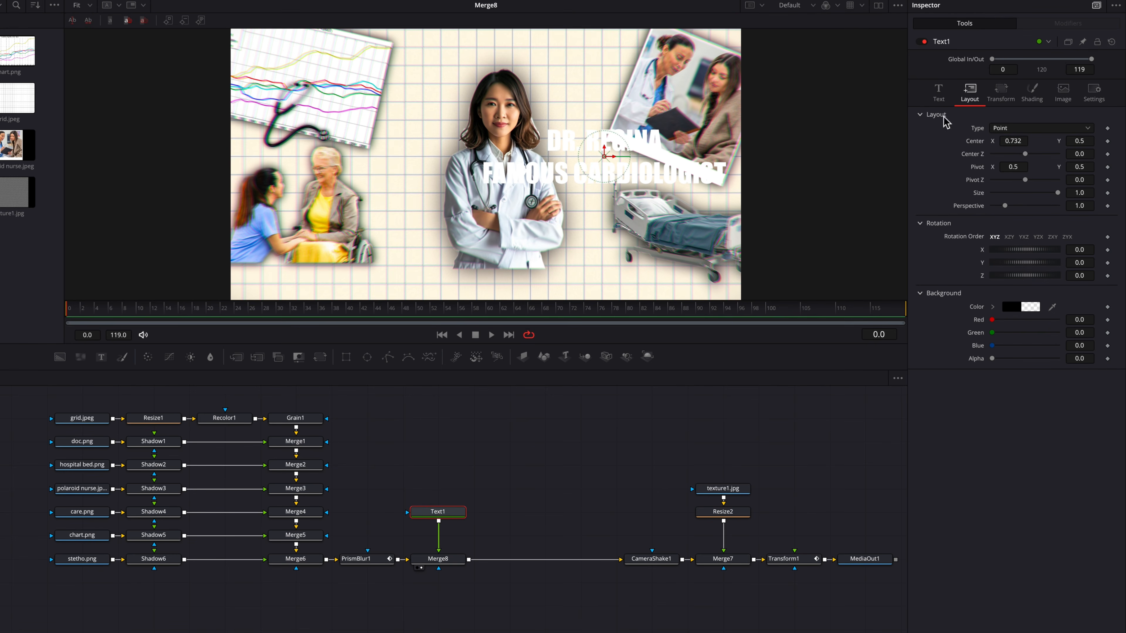
left_click(934, 94)
right_click(1003, 142)
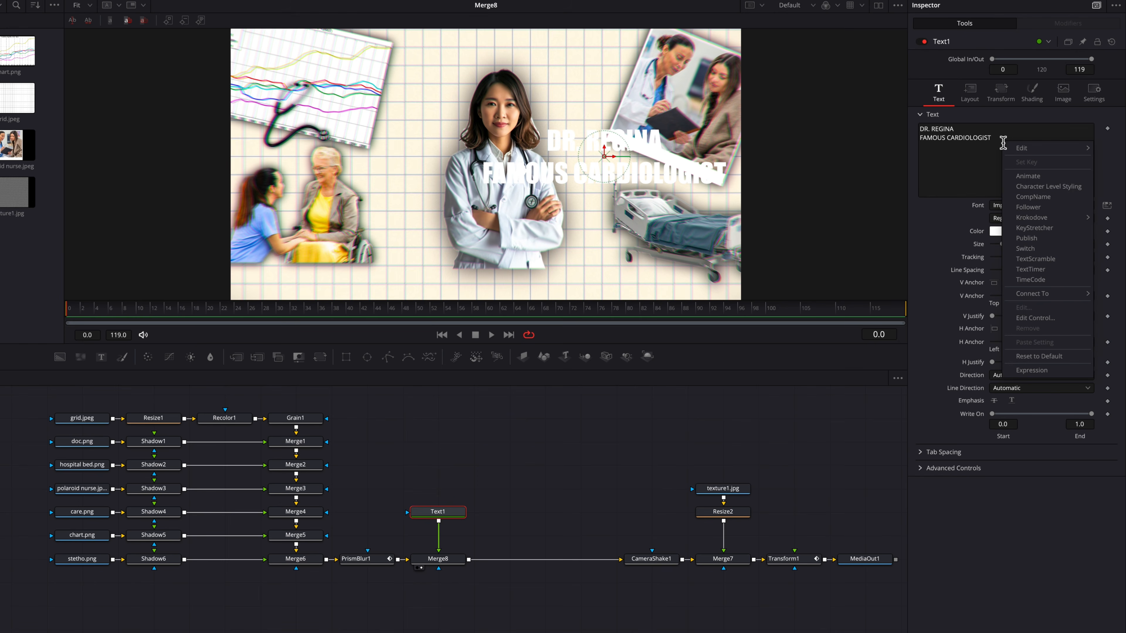
left_click(1062, 186)
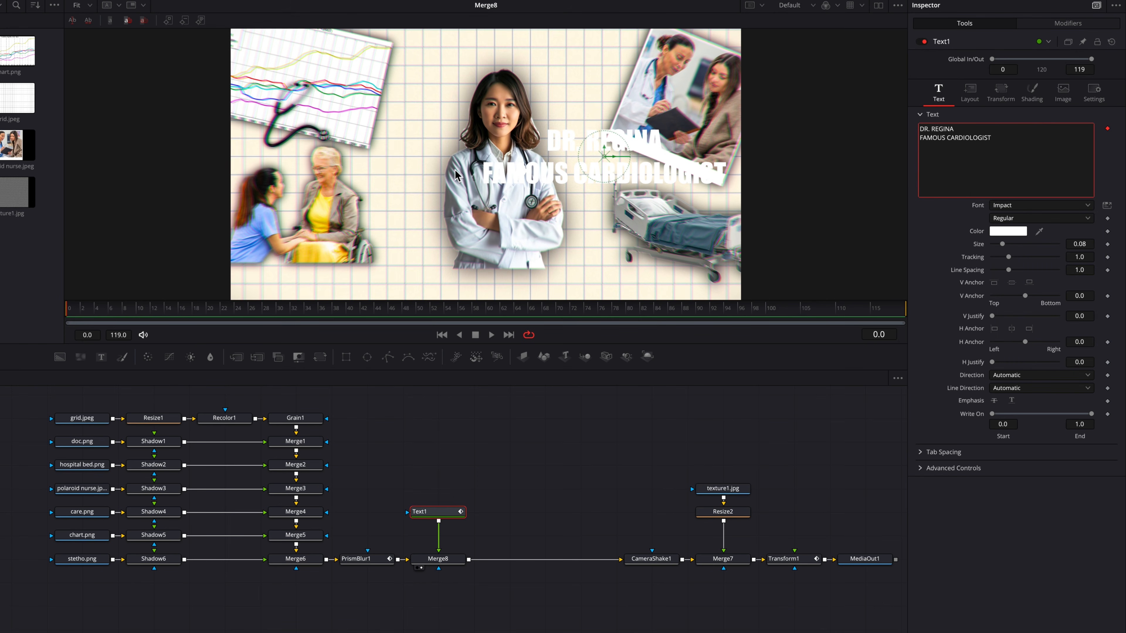
left_click_drag(457, 175, 784, 184)
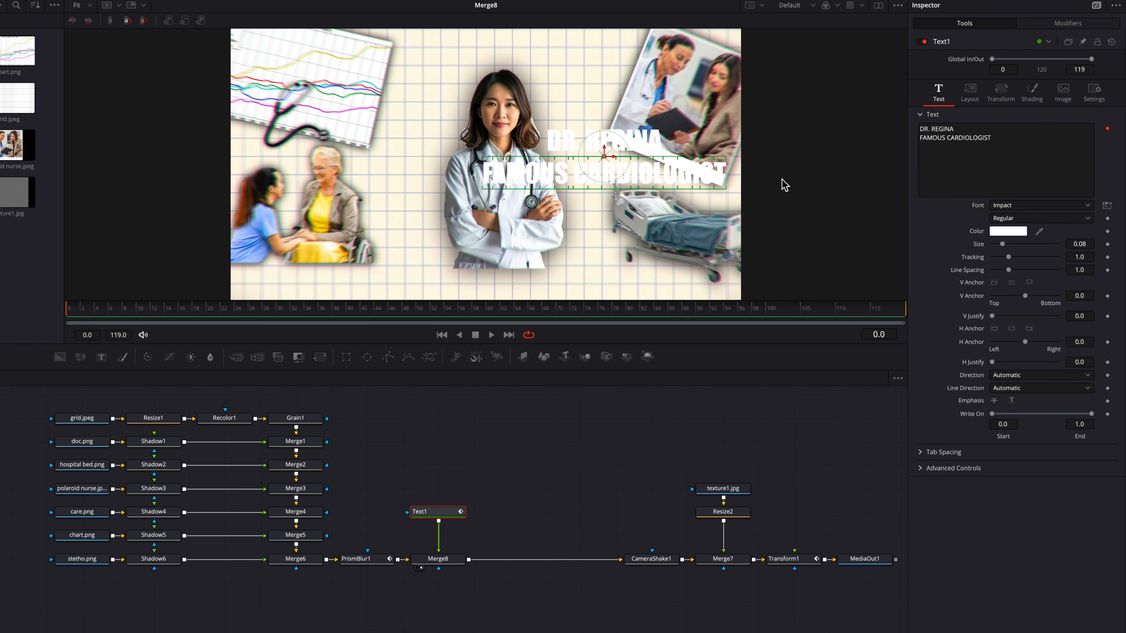
left_click(1095, 25)
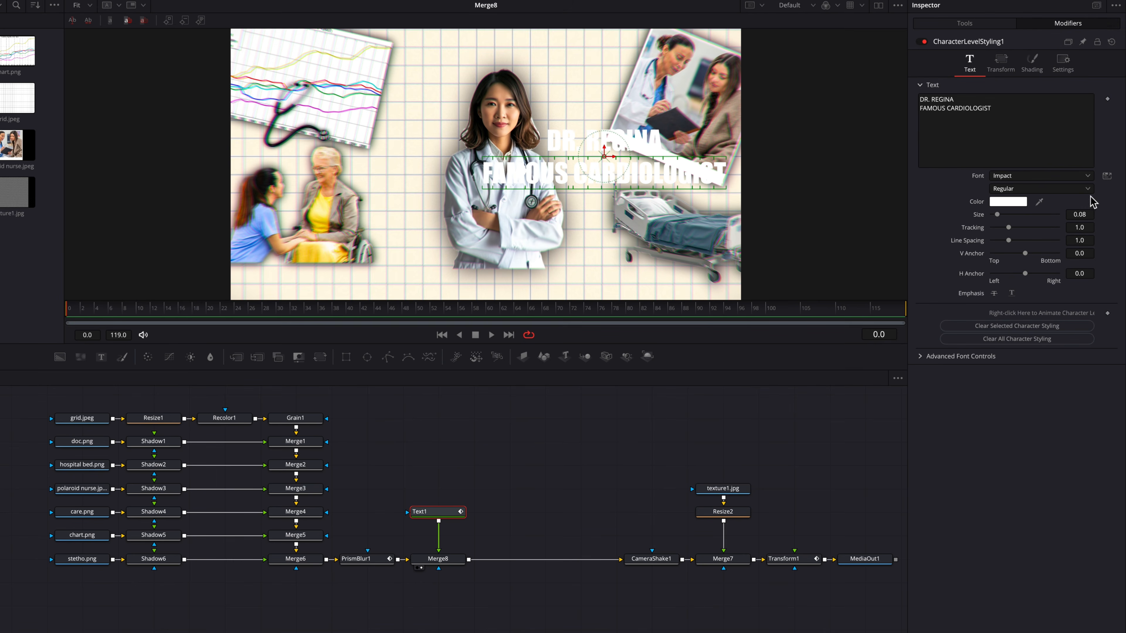
left_click_drag(1080, 214, 1060, 214)
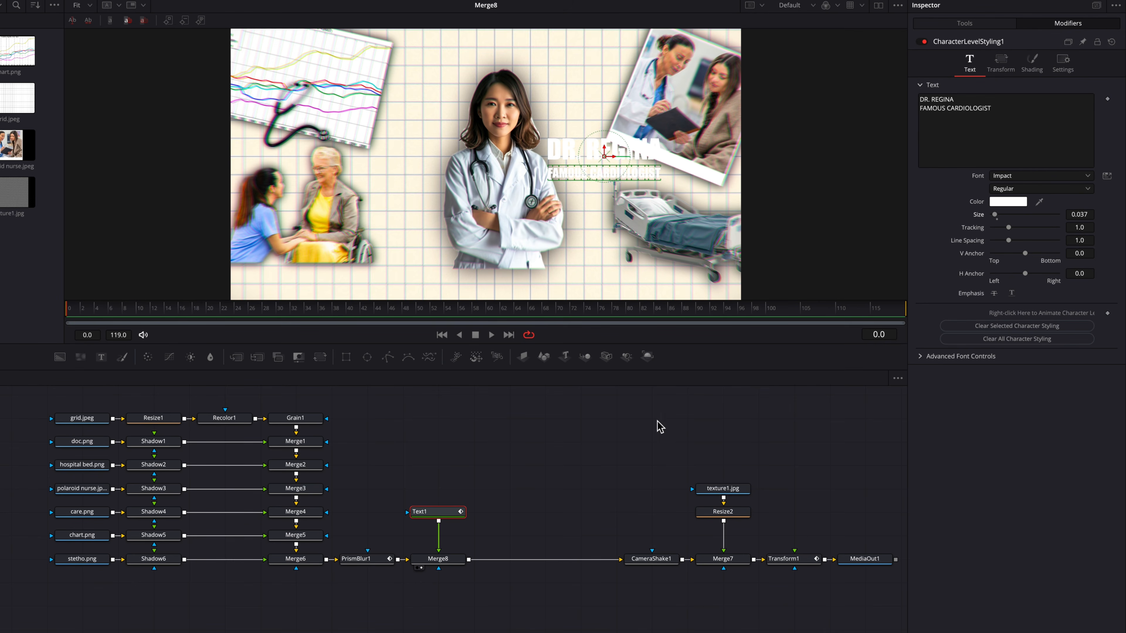
left_click(539, 449)
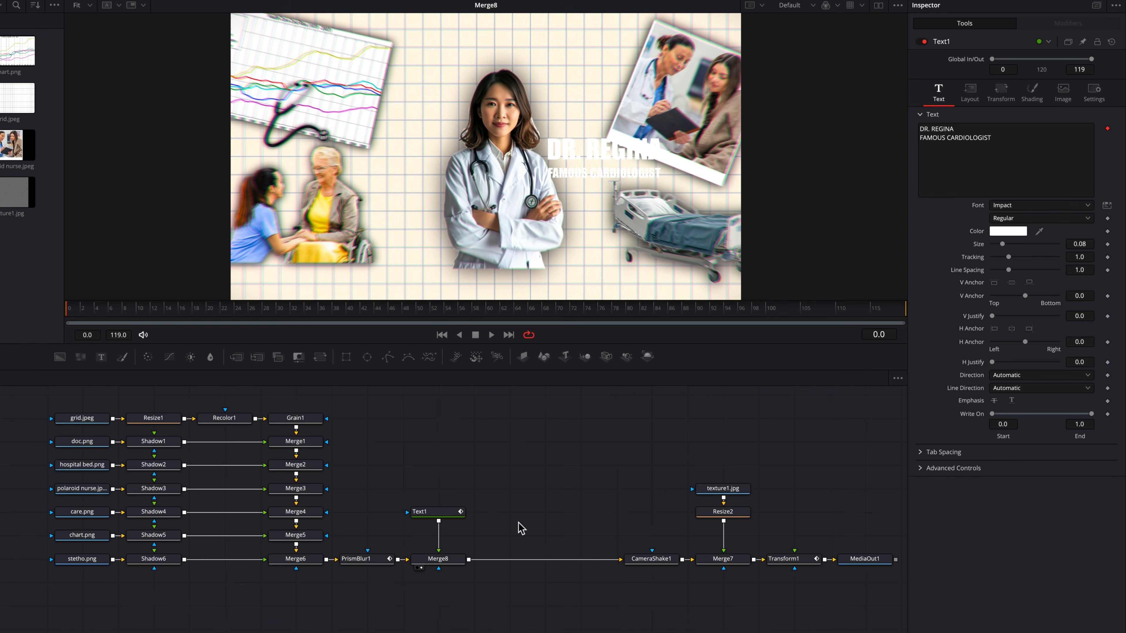
Step: Show MediaOut1 in the viewer and set the fill color of Text1's first shading element to black
left_click(859, 558)
key("1")
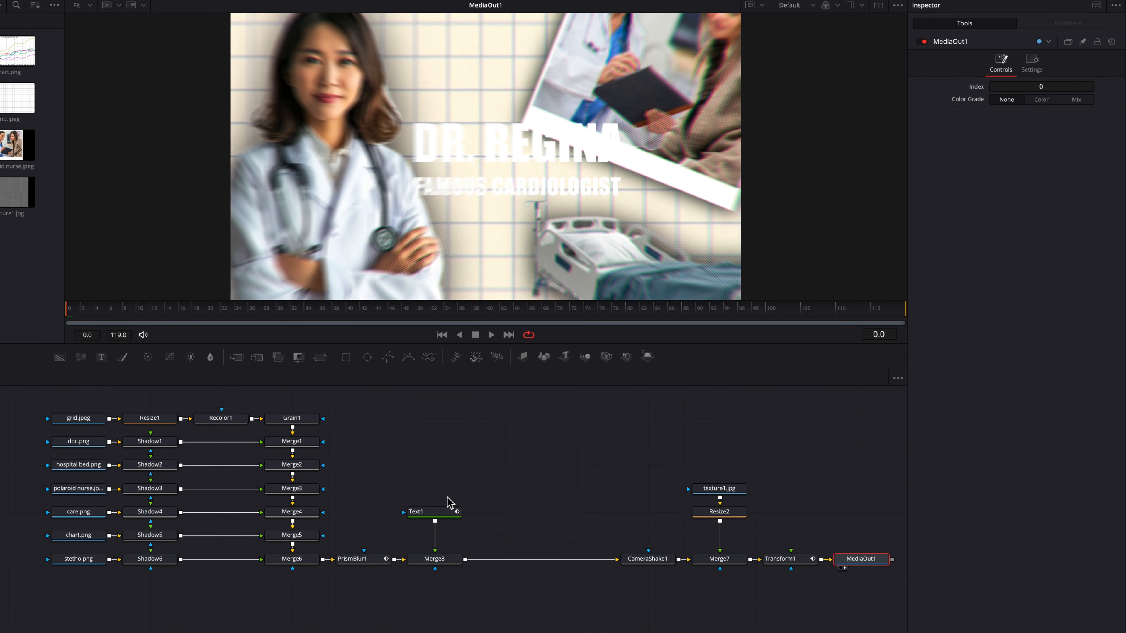
left_click(447, 512)
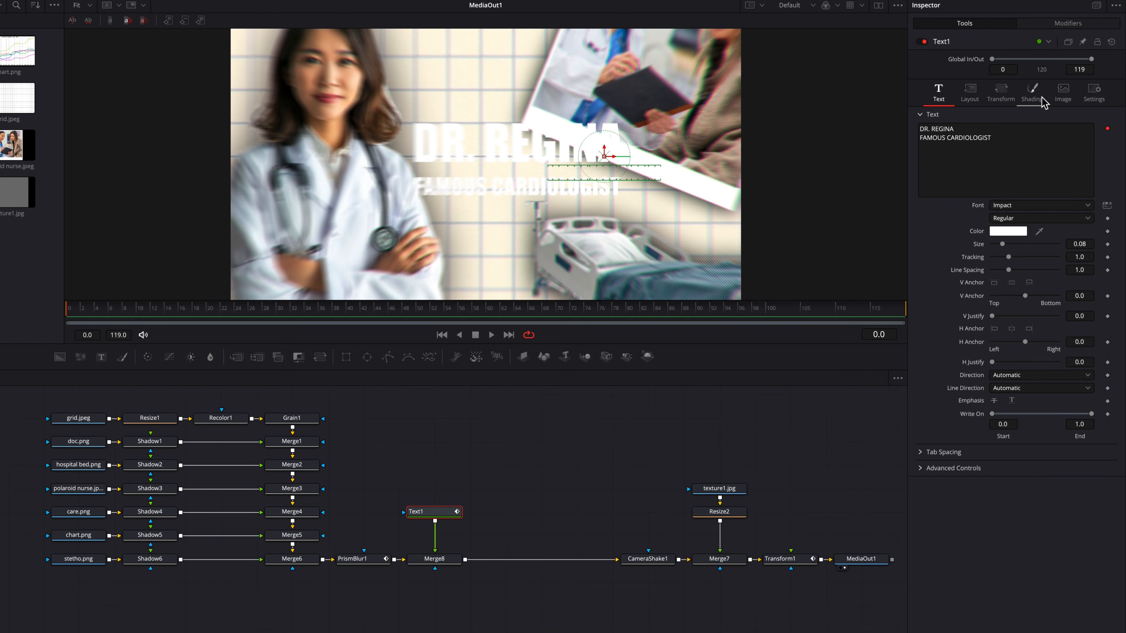
left_click(1031, 95)
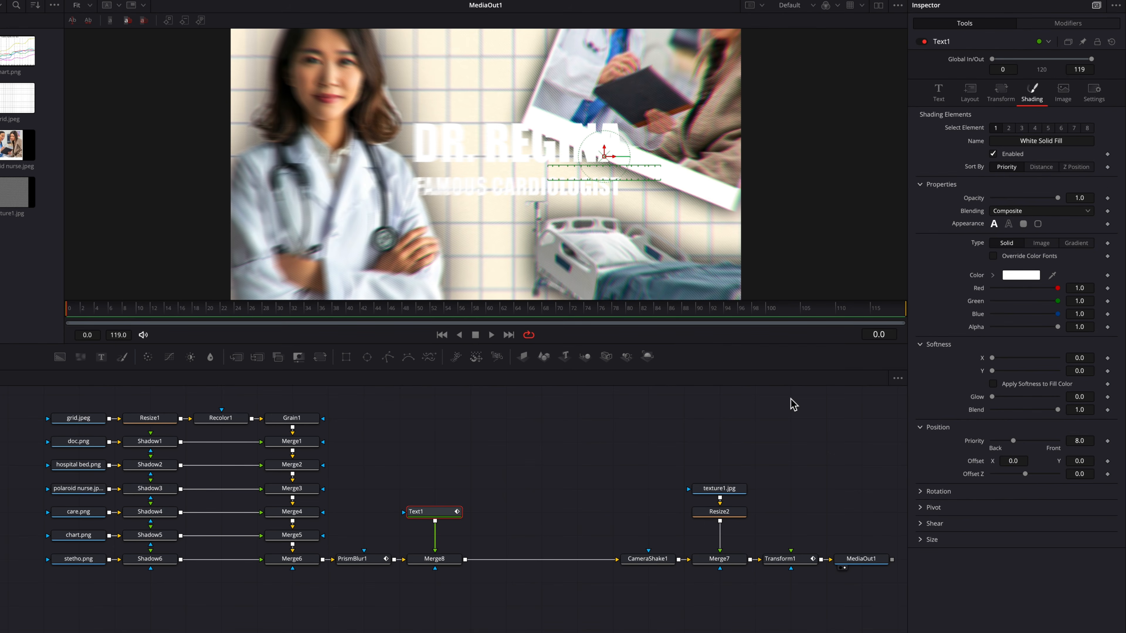
left_click(993, 275)
left_click_drag(998, 292, 958, 415)
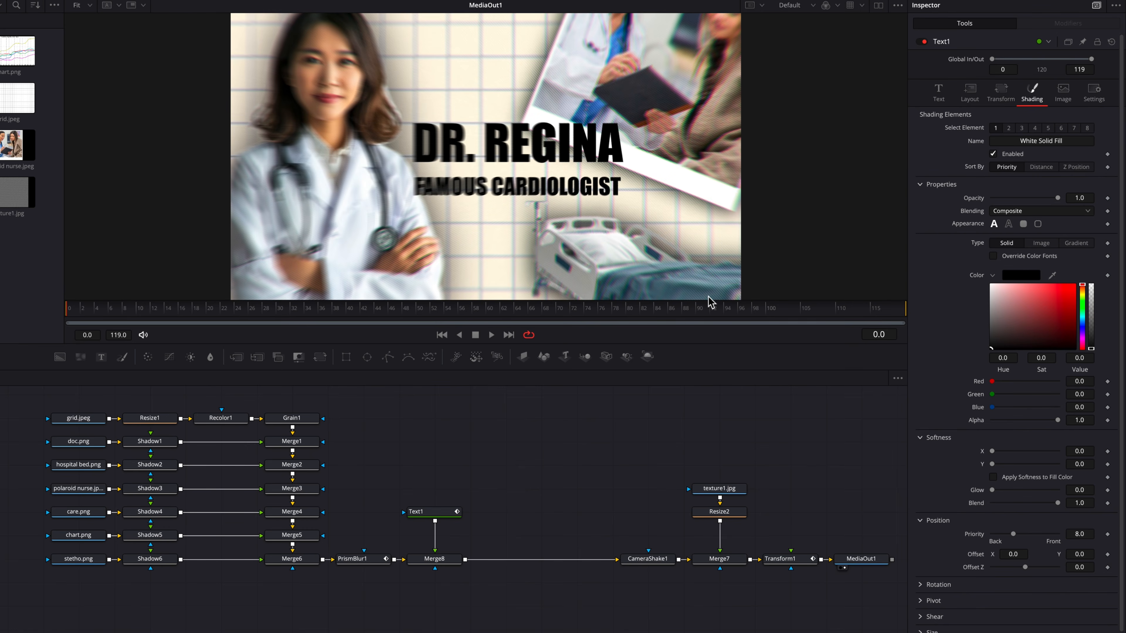
Step: Enable Text1's shading element 3, Black Shadow, and color it yellow with hue 0.152 and full saturation and value
left_click(1021, 128)
left_click(993, 154)
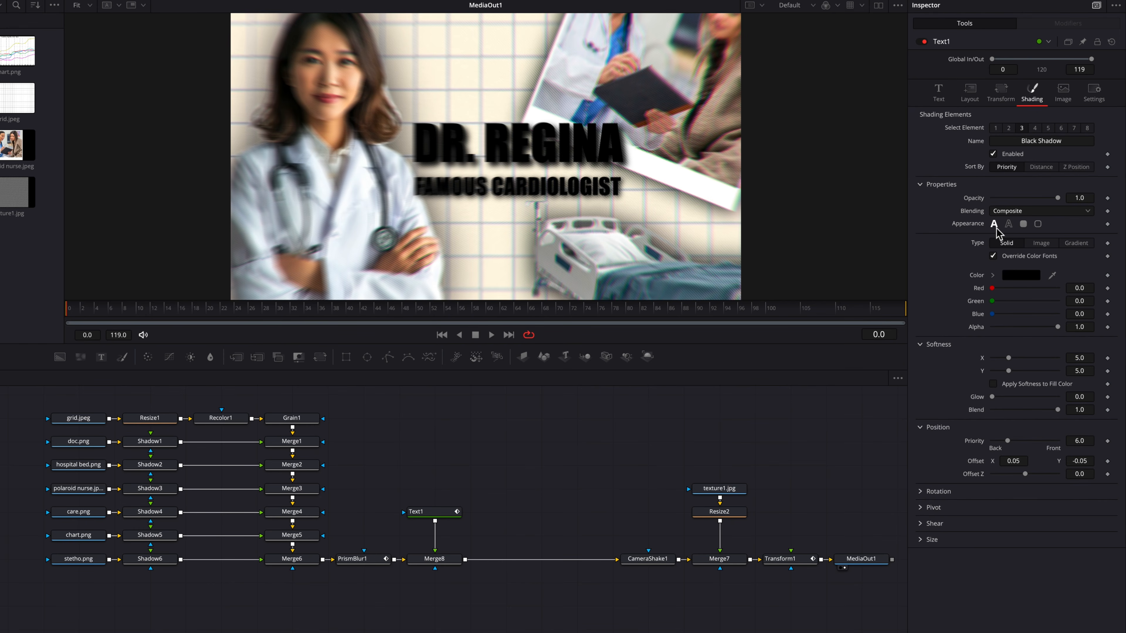
left_click(993, 275)
left_click(1082, 295)
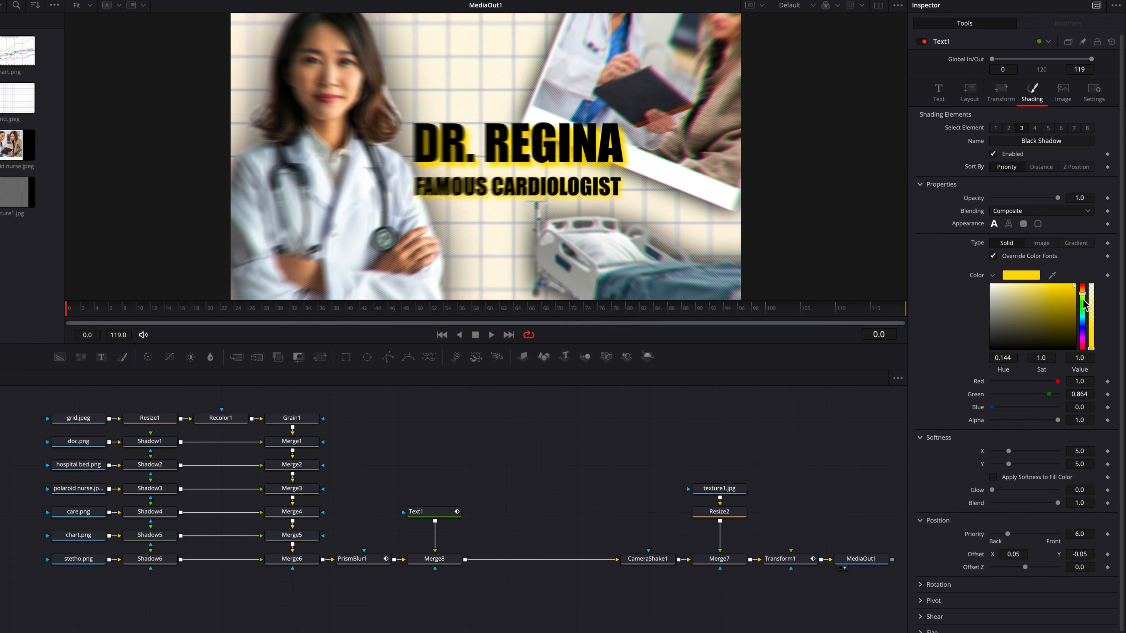
left_click_drag(1083, 296, 1084, 296)
Step: Set the Text1 shadow's offset to X 0.0 and Y -0.019, checking it at frame 42
left_click_drag(1018, 557, 1005, 557)
left_click_drag(1078, 556, 1087, 555)
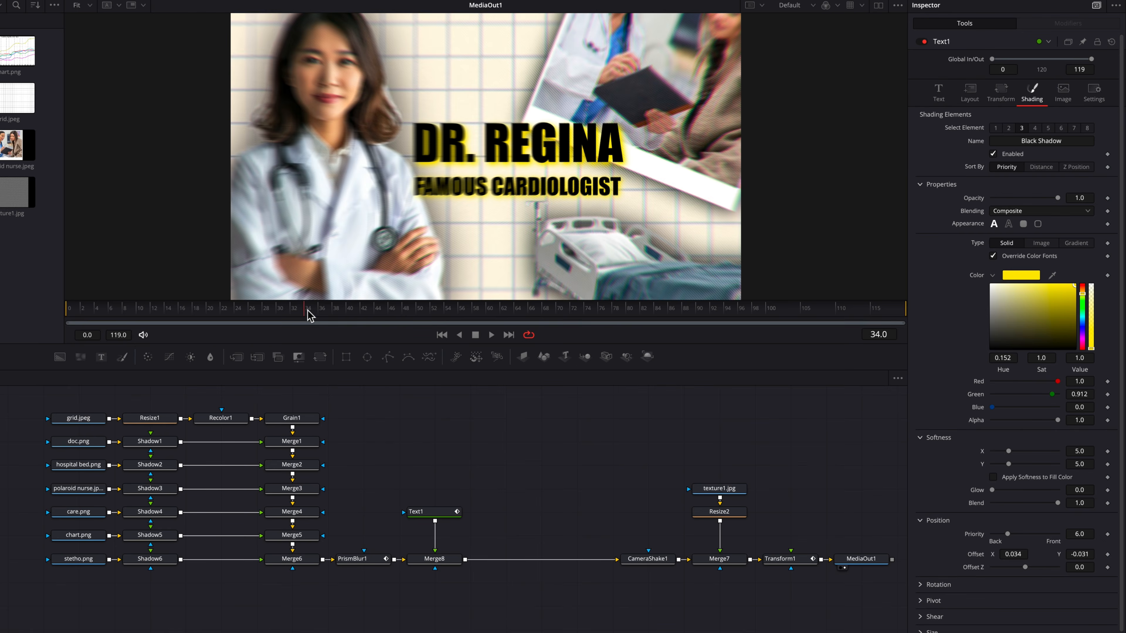
left_click_drag(309, 316, 360, 314)
left_click_drag(1019, 554, 1074, 555)
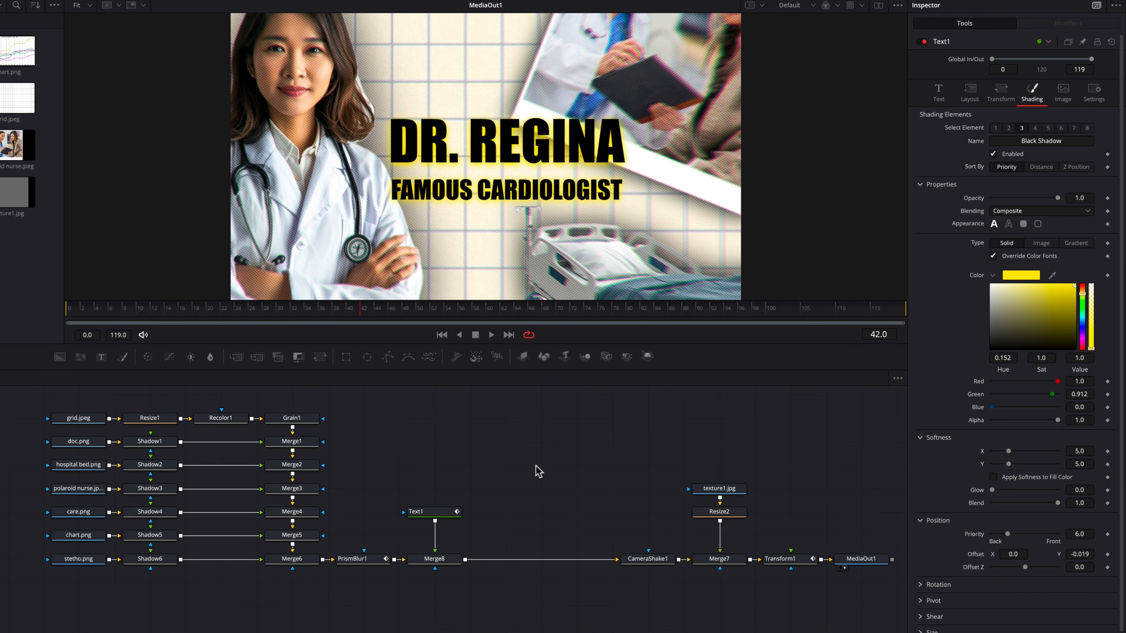
Step: Merge a second Text+ node in after Merge8 and move the playhead to frame 78
left_click_drag(102, 357, 465, 560)
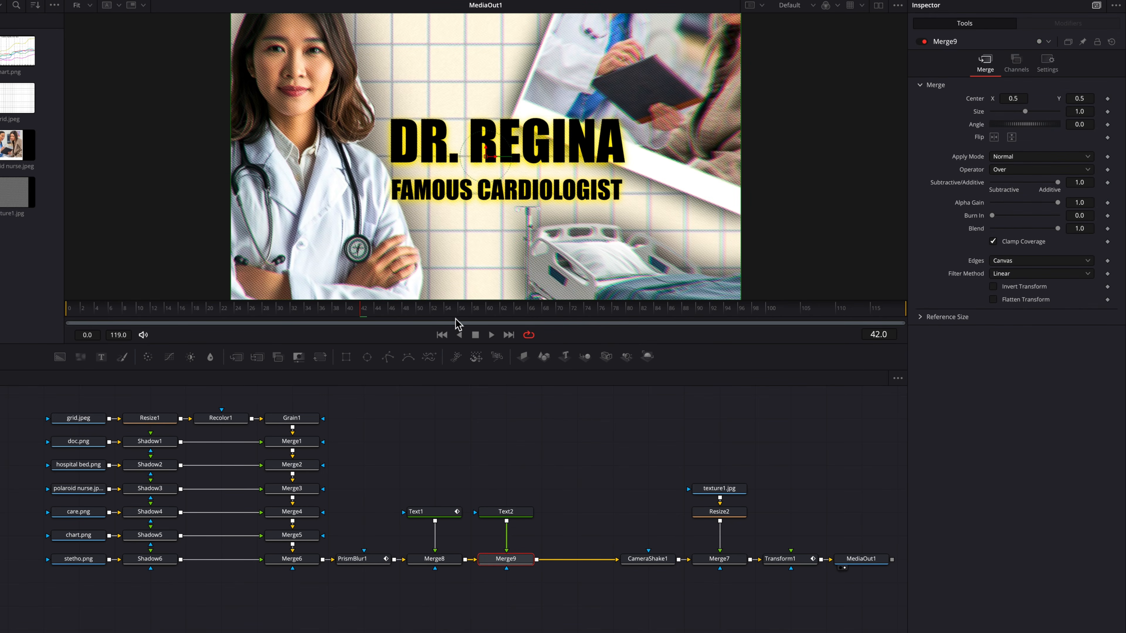
left_click(550, 315)
left_click_drag(558, 314, 615, 316)
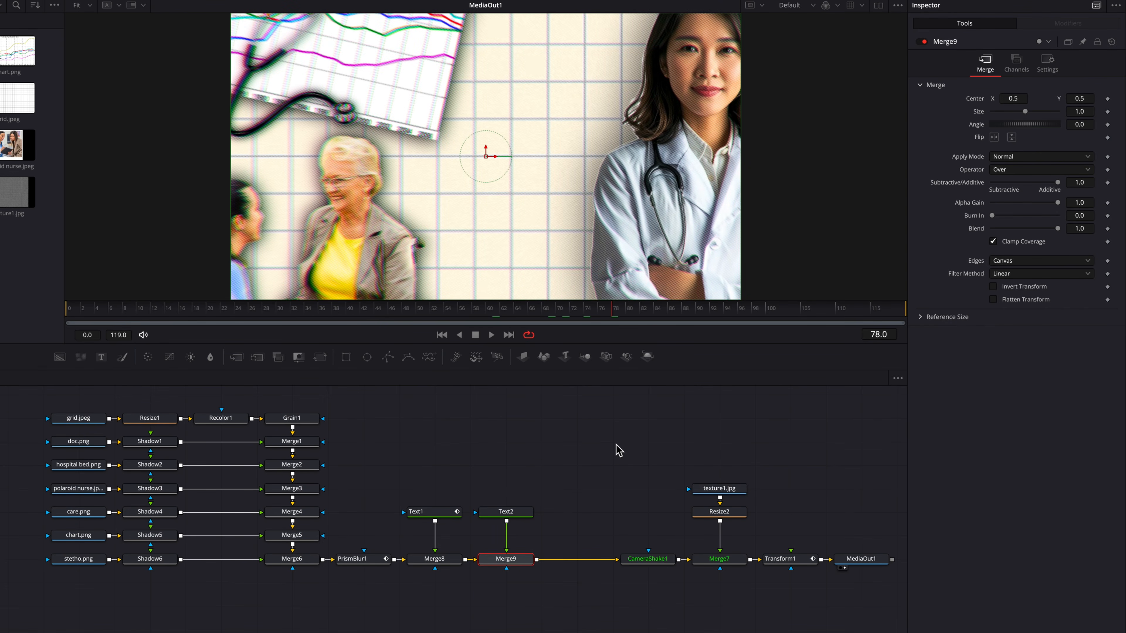
Step: Set the Text2 node's font to Impact Regular
left_click(505, 512)
left_click(1055, 206)
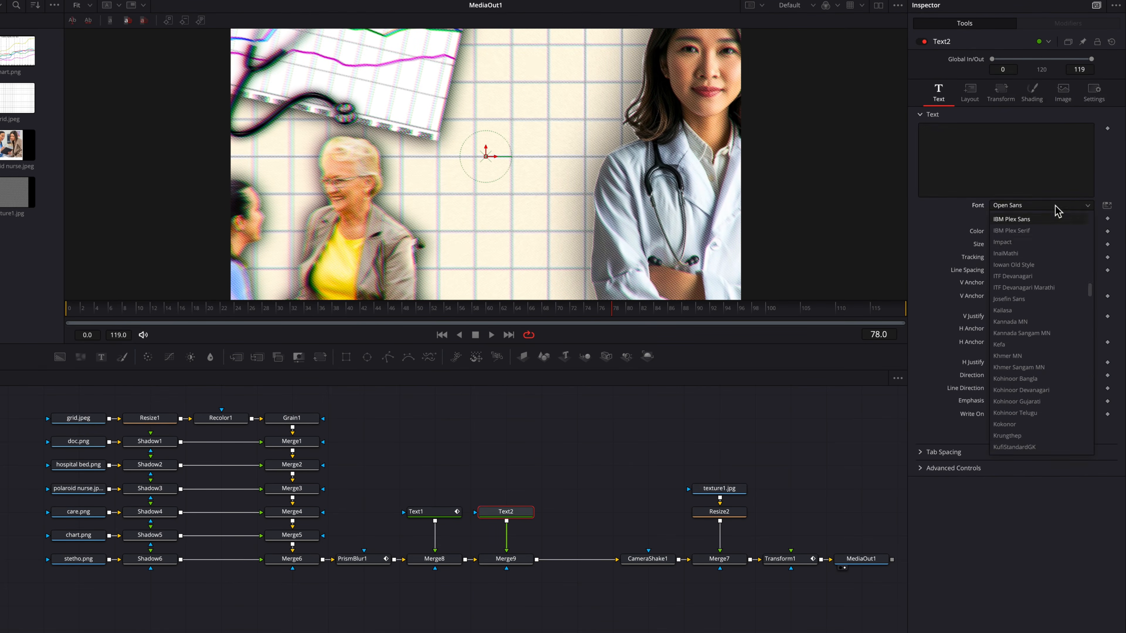
left_click(1010, 152)
left_click(1010, 151)
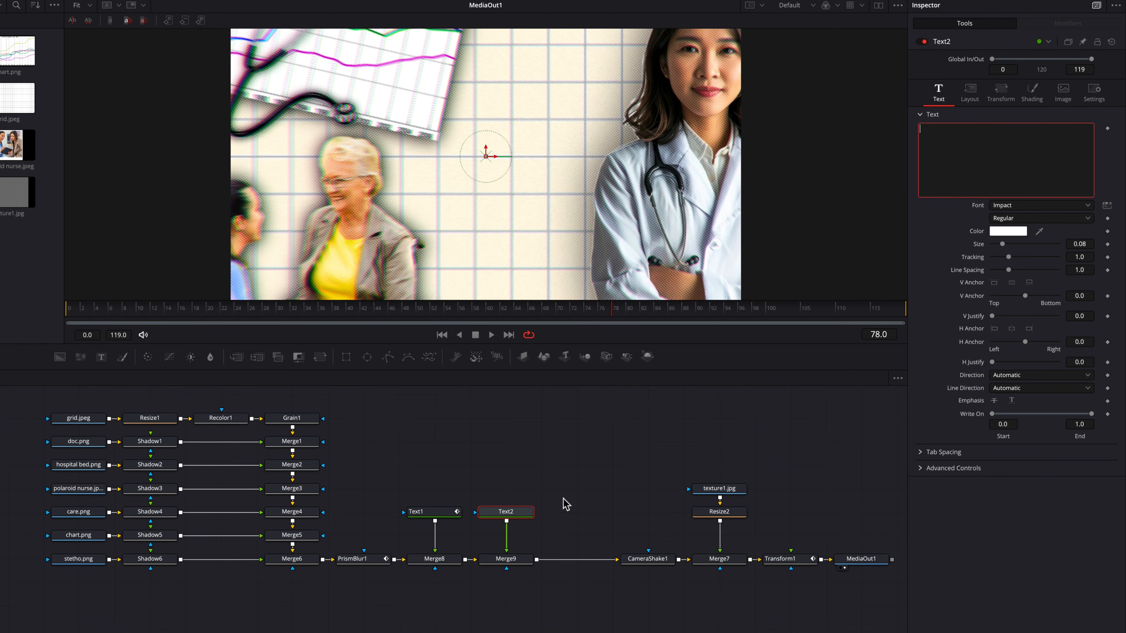
Step: Show Merge9 in the viewer and enter ADVOCATE AND EDUCATOR / OF WOMEN's HEALTH on two lines in Text2
left_click(504, 558)
key("1")
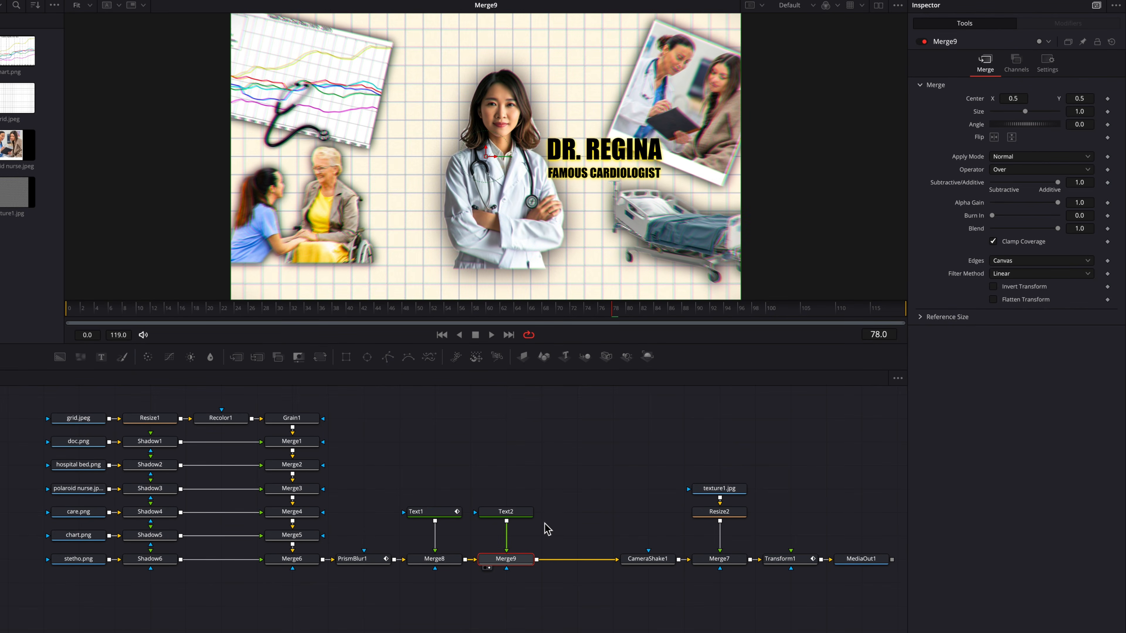
left_click(516, 513)
left_click(1018, 140)
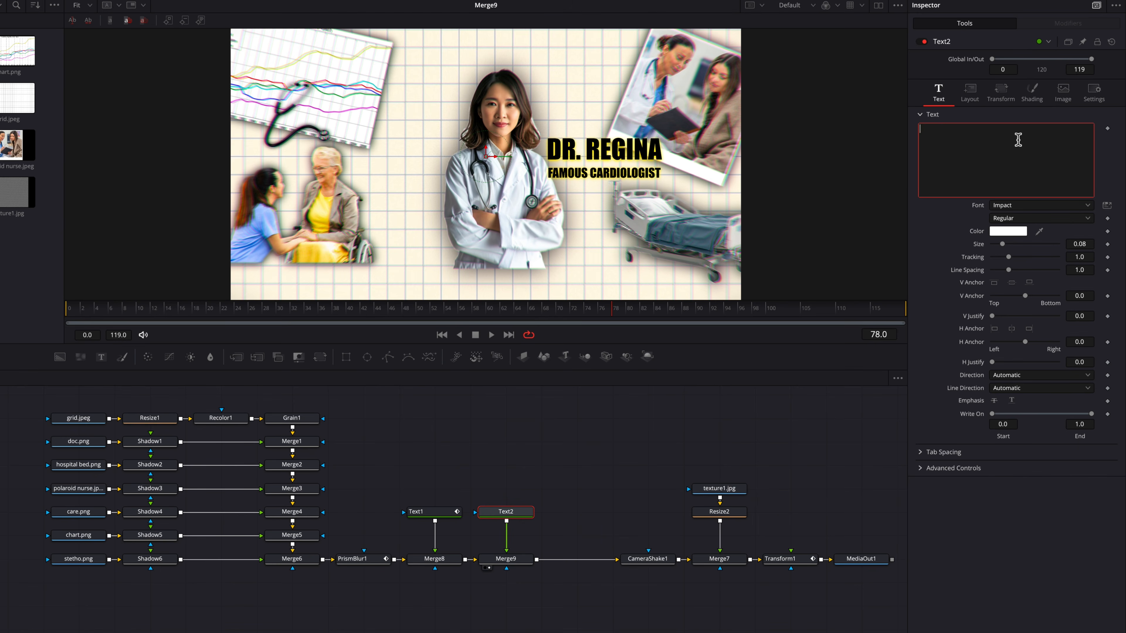
type("ADVOCATE AND EDUCATOR")
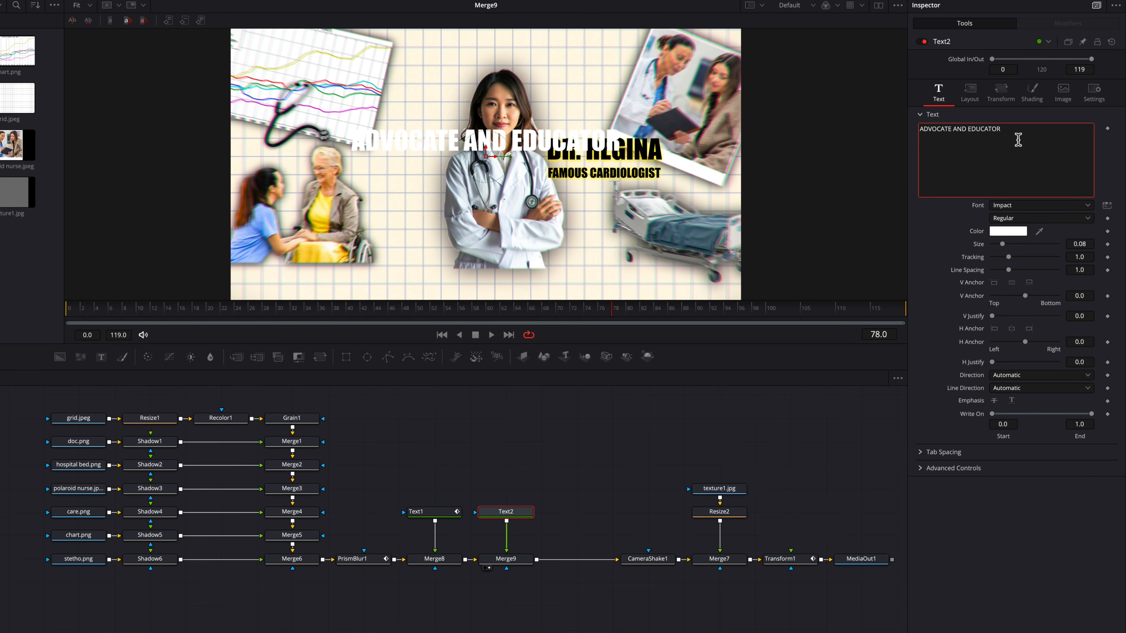
key("Return")
type("OF WOMEN's HEALTH")
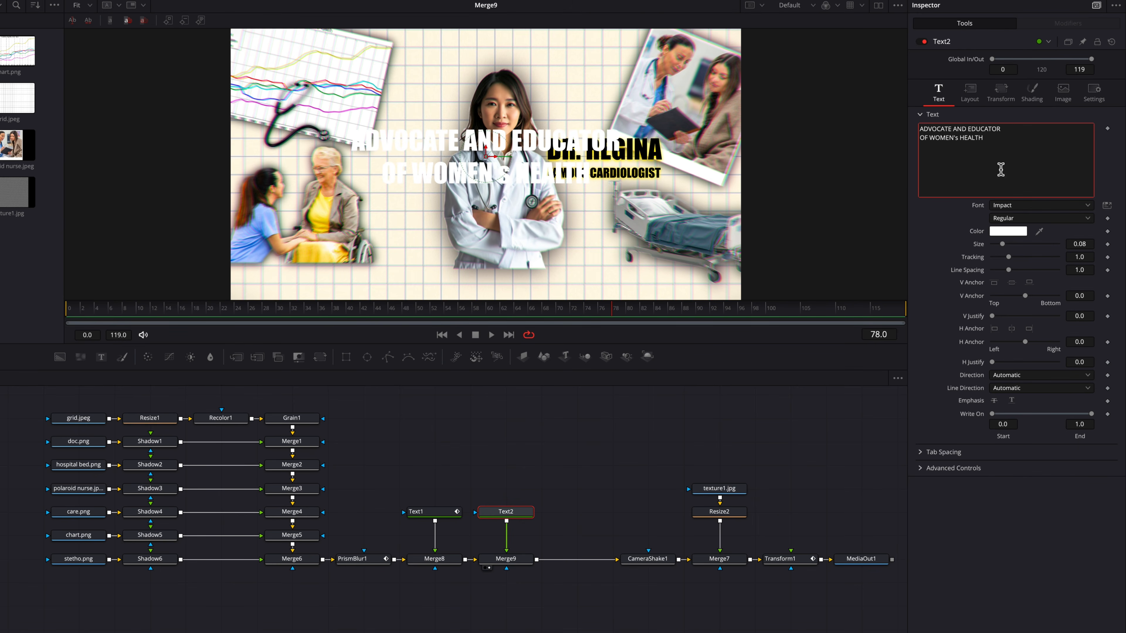
Step: Reduce Text2's size to about 0.054 and set its layout Center X to 0.324
left_click_drag(1082, 245, 1026, 245)
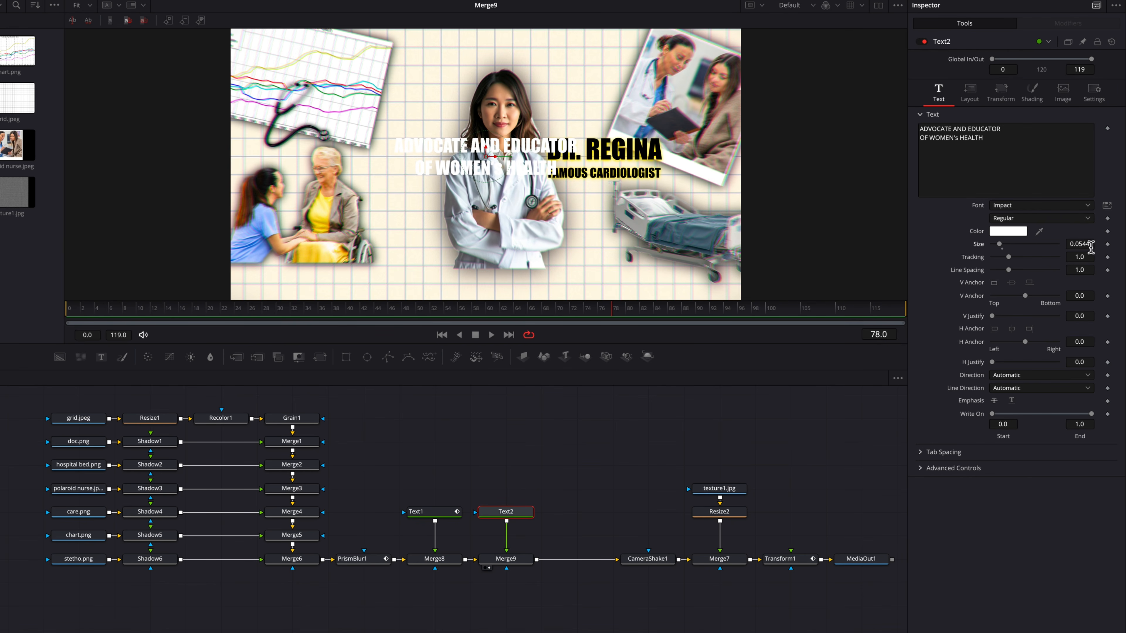
left_click(970, 94)
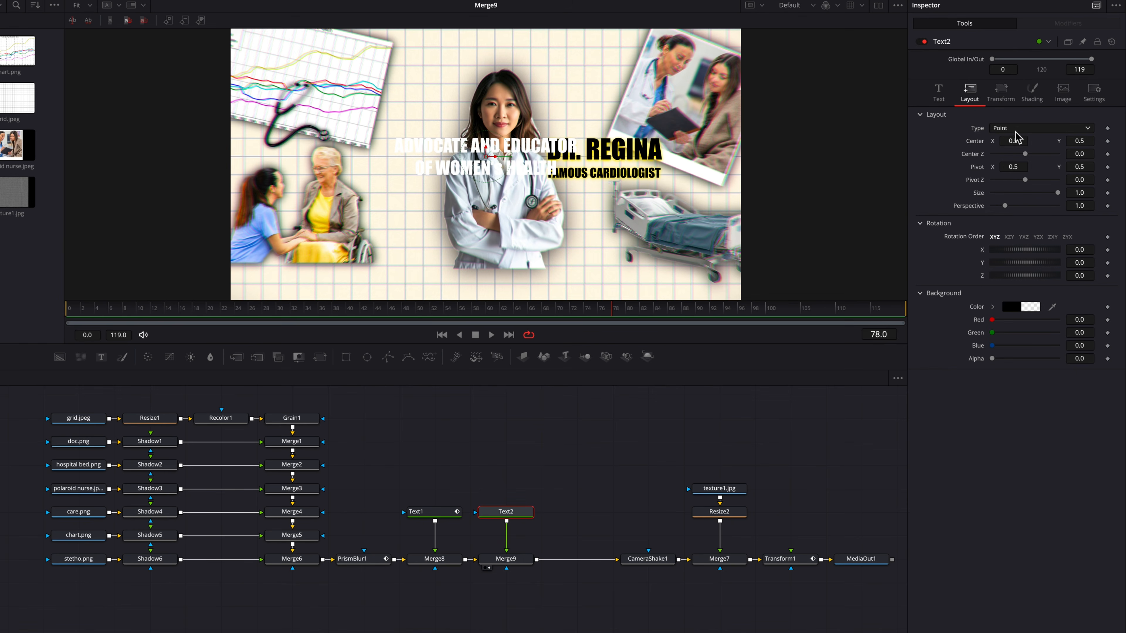
left_click_drag(1015, 140, 972, 140)
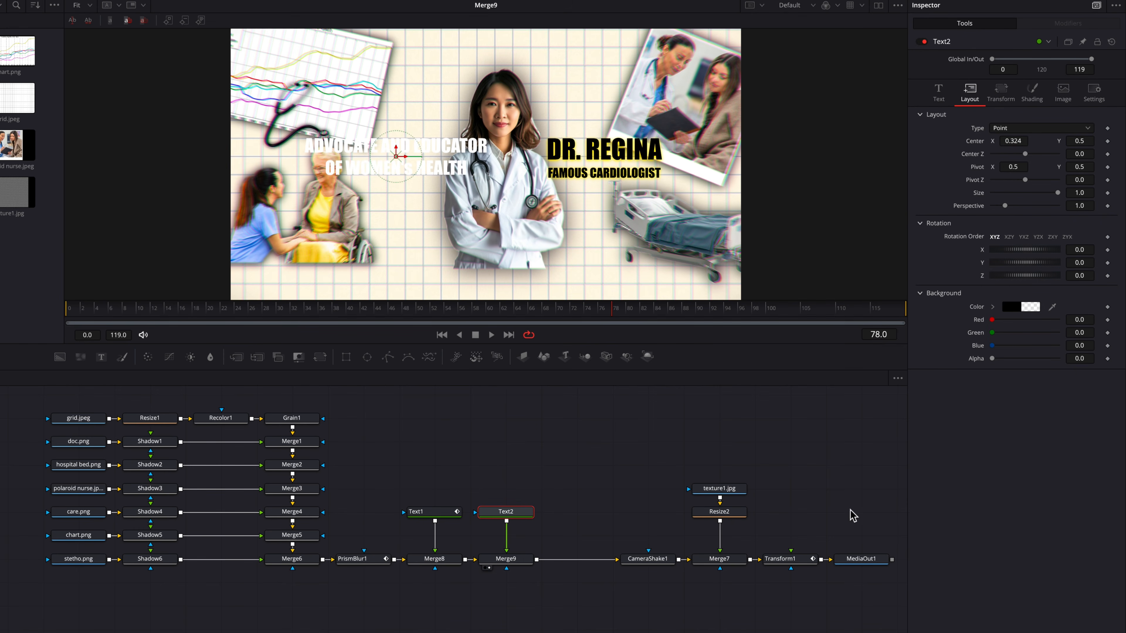
Step: Show MediaOut1 in the viewer and set the fill color of Text2's first shading element to black
left_click(862, 559)
key("1")
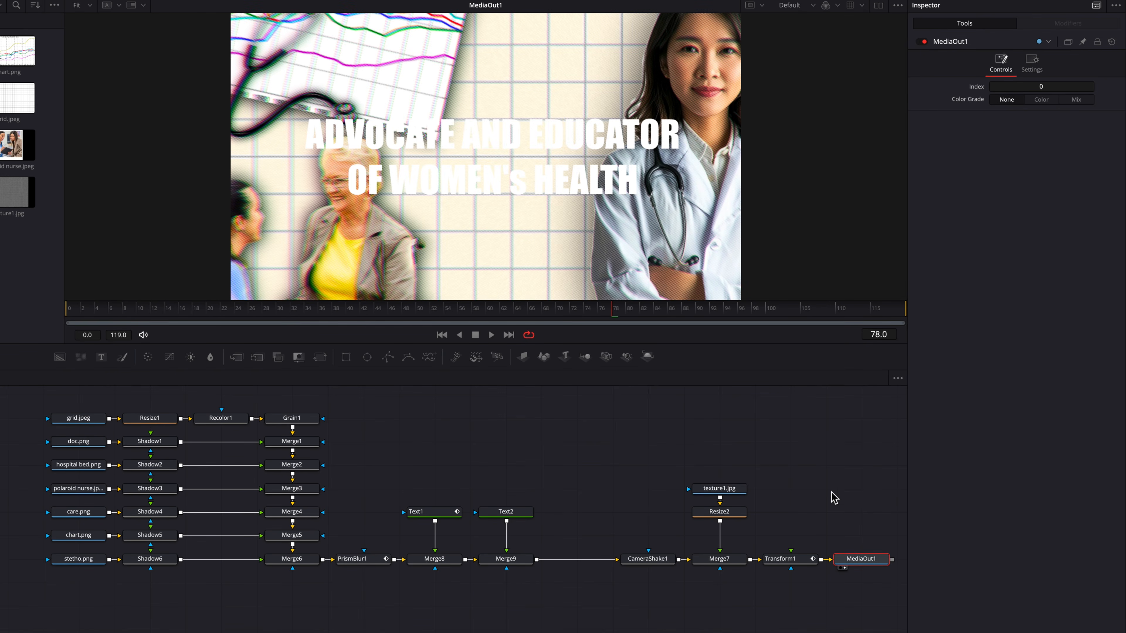
left_click(510, 513)
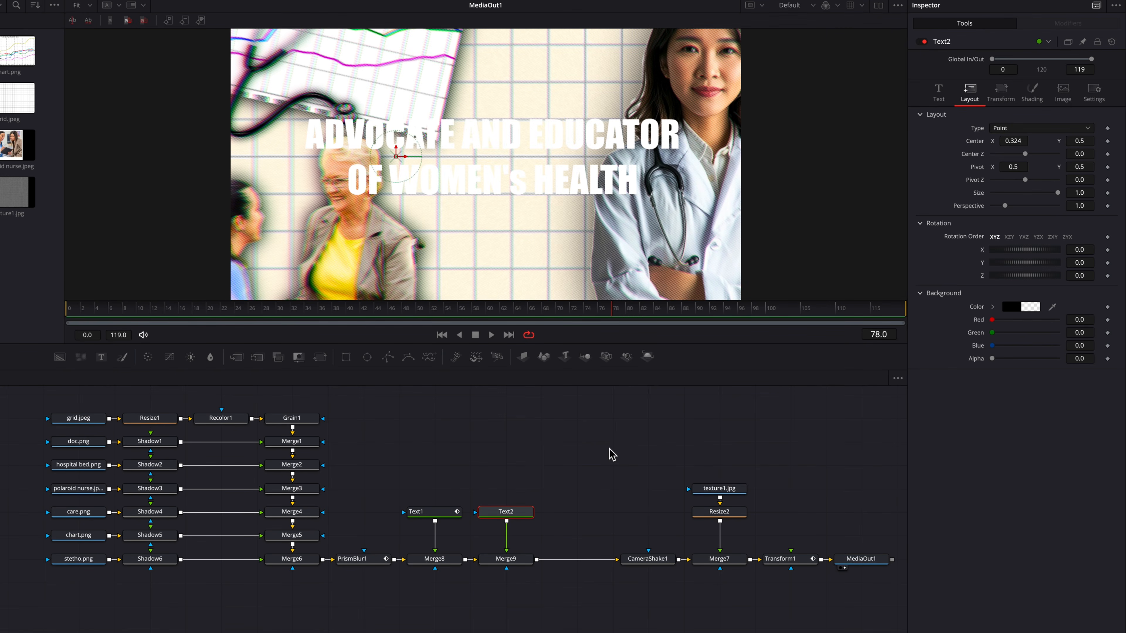
left_click(1031, 92)
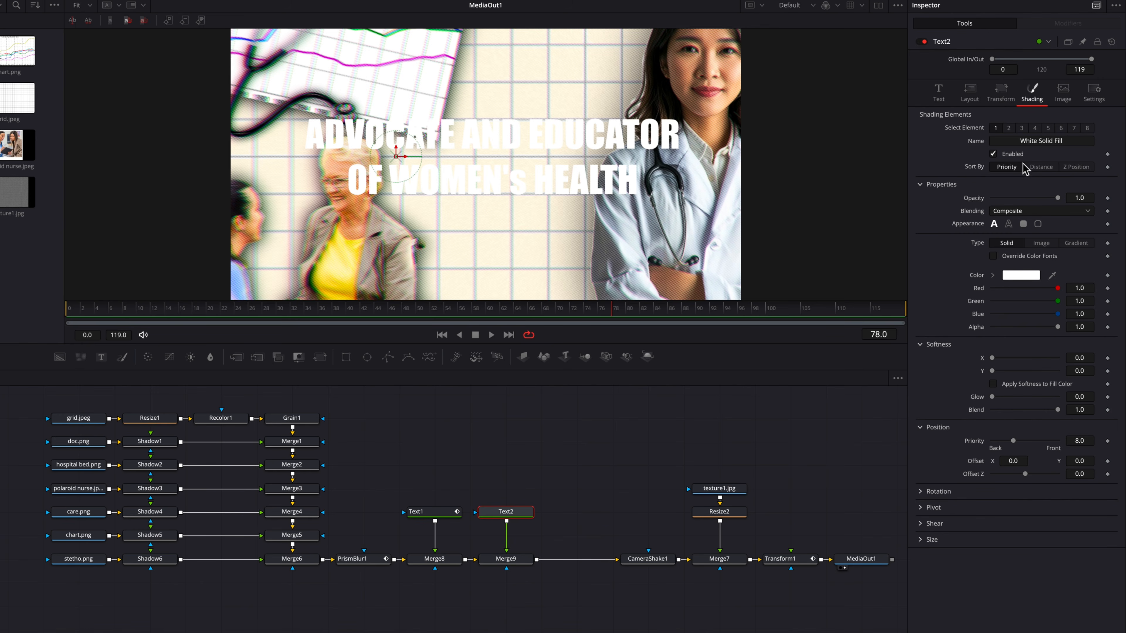
left_click(992, 276)
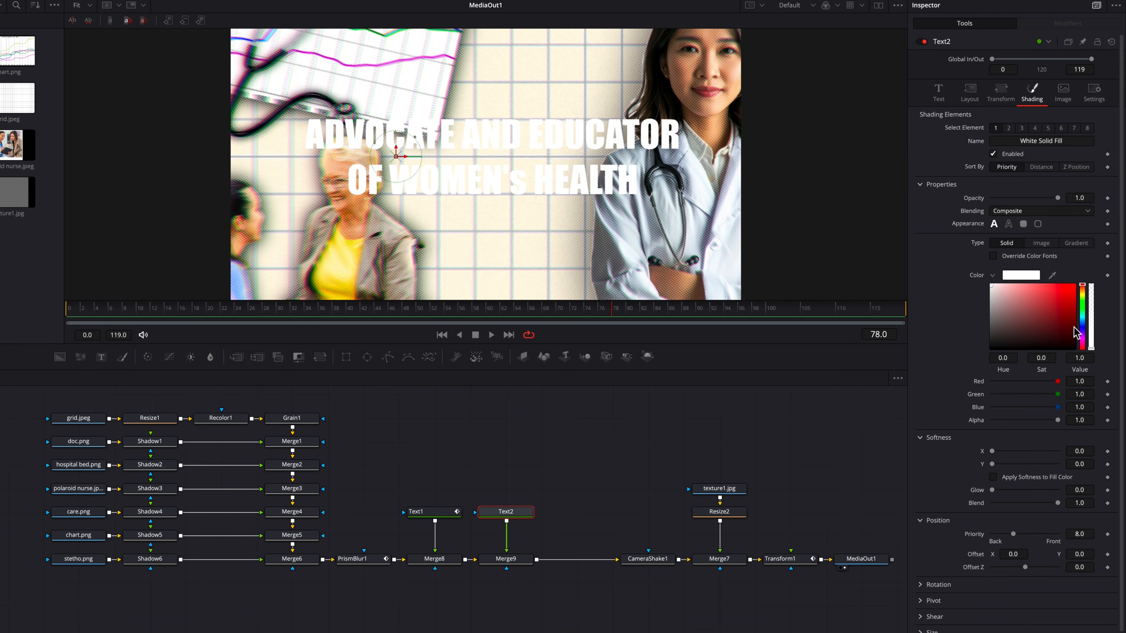
left_click_drag(1076, 332, 992, 349)
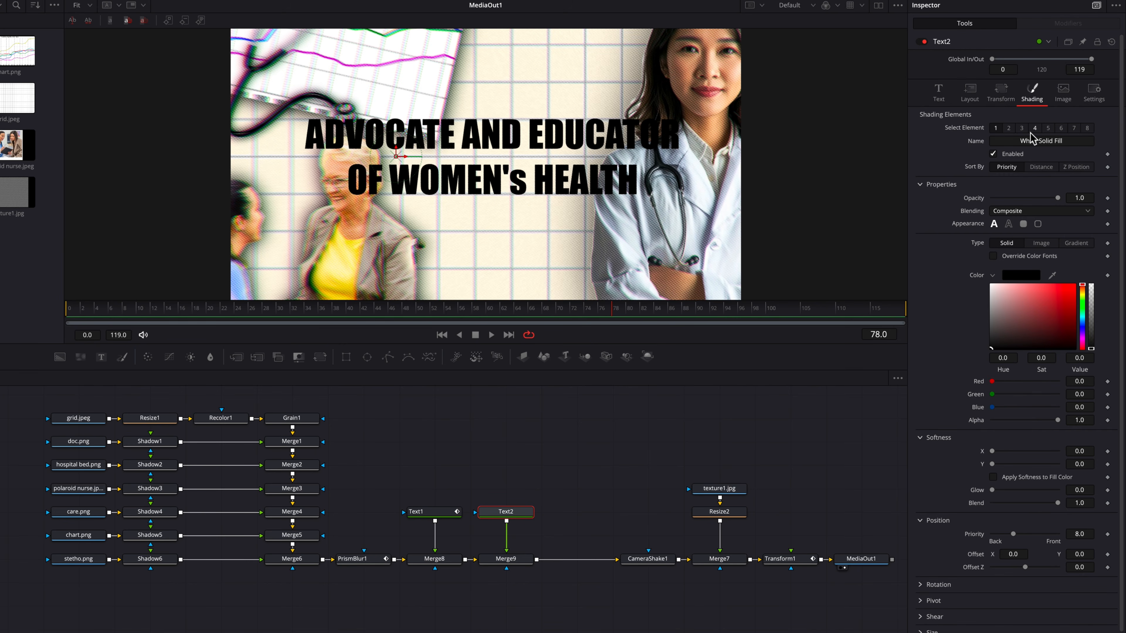
Step: Enable Text2's third shading element, the shadow, and color it golden yellow with hue 0.136
left_click(1022, 129)
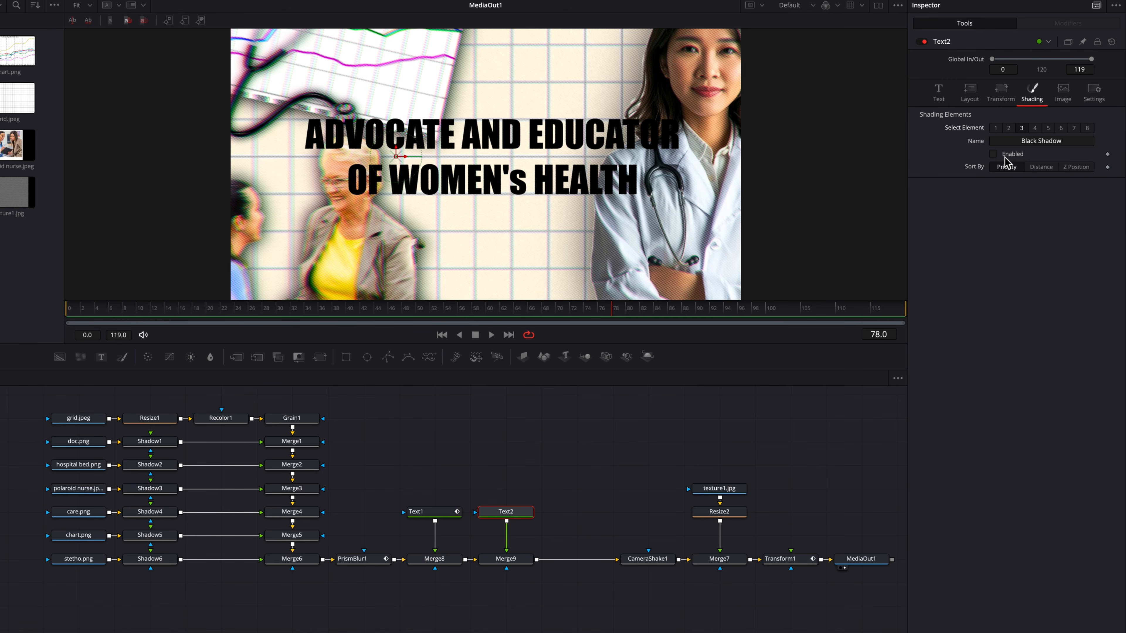
left_click(993, 155)
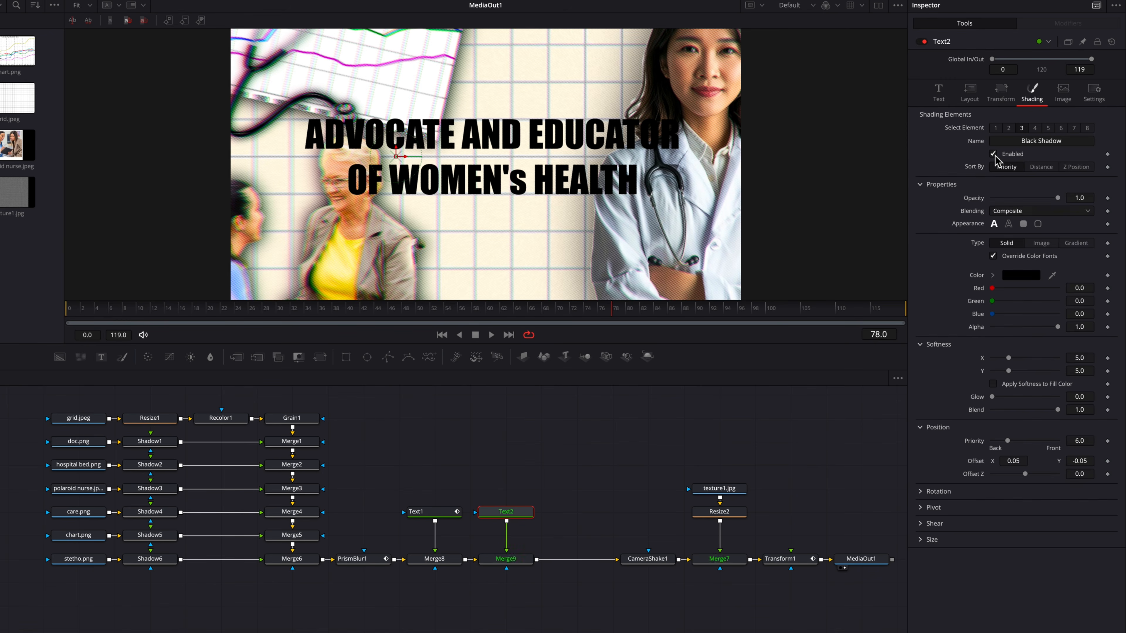
left_click(992, 276)
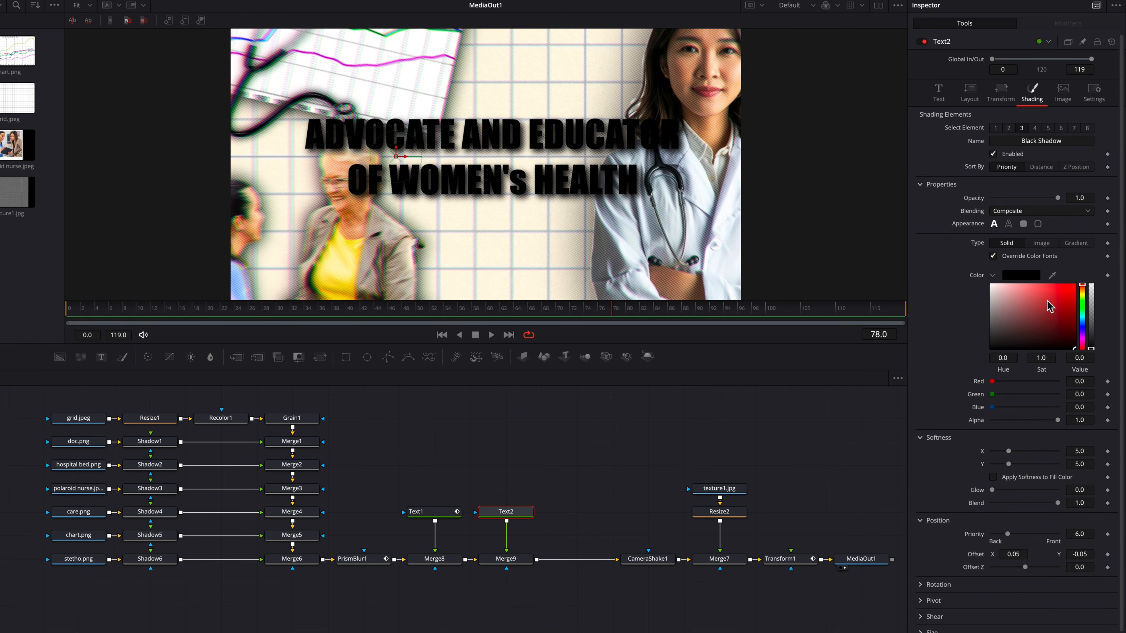
left_click(1084, 294)
left_click_drag(1071, 294, 1098, 266)
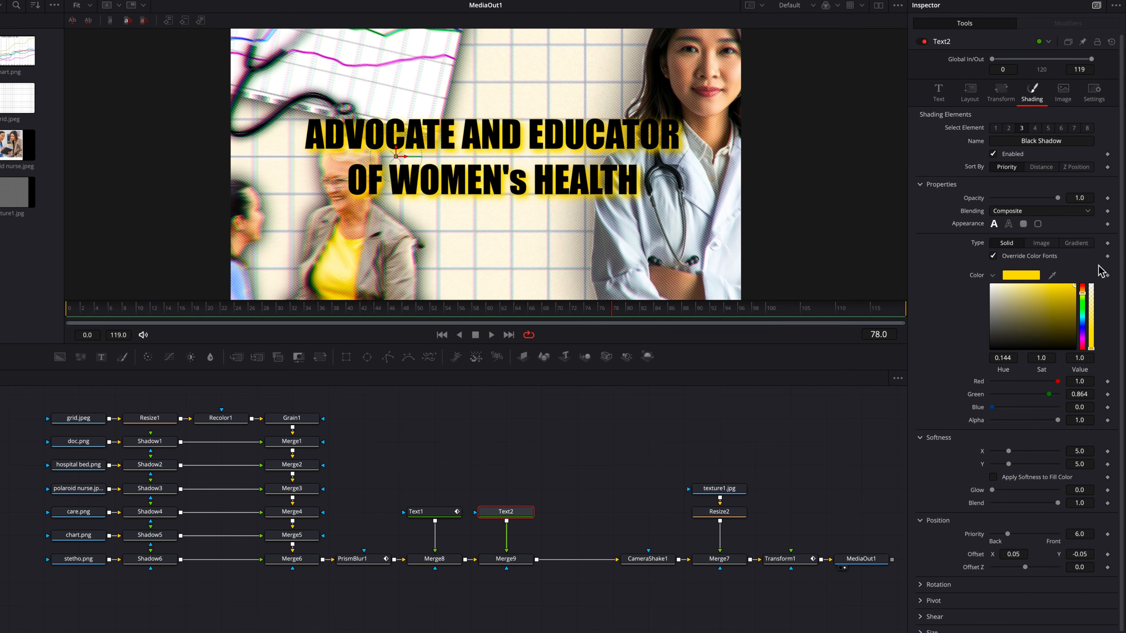
left_click_drag(1085, 300, 1084, 299)
Step: Set the offset of Text2's yellow shadow to X -0.01 and Y -0.01
left_click(1014, 555)
type("-0.01")
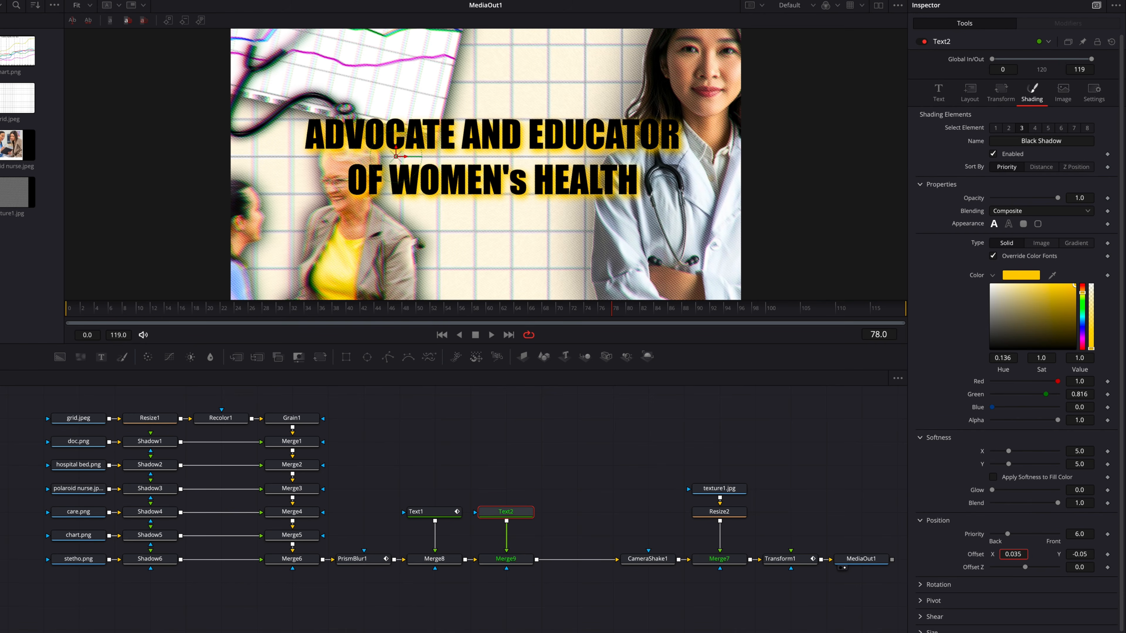
key("Tab")
type("-0.006")
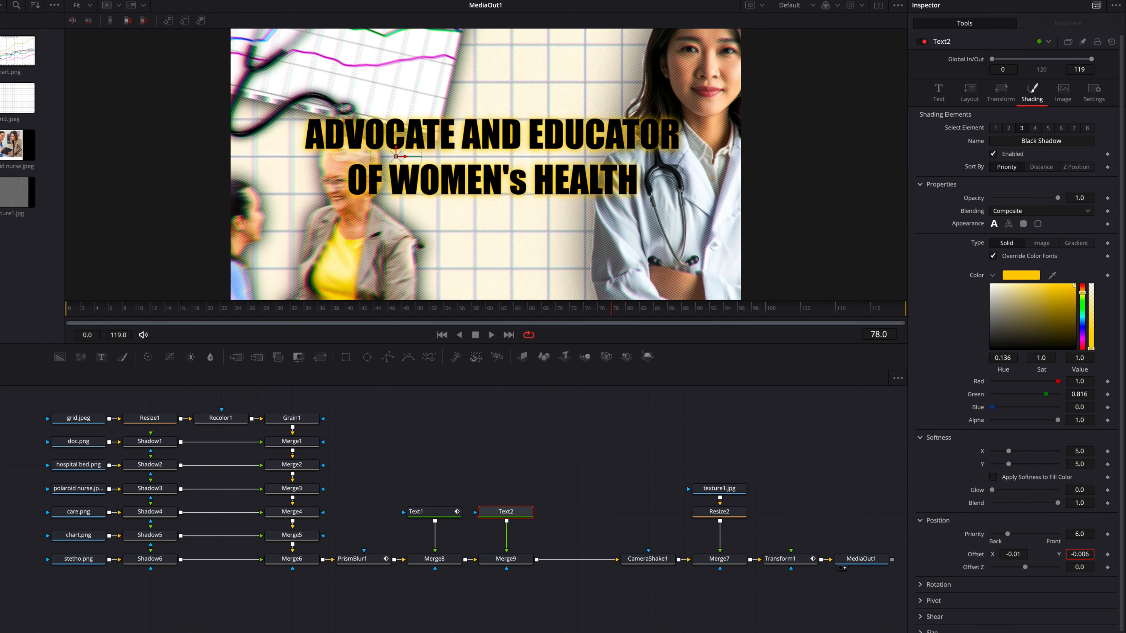
left_click_drag(1080, 555, 1077, 554)
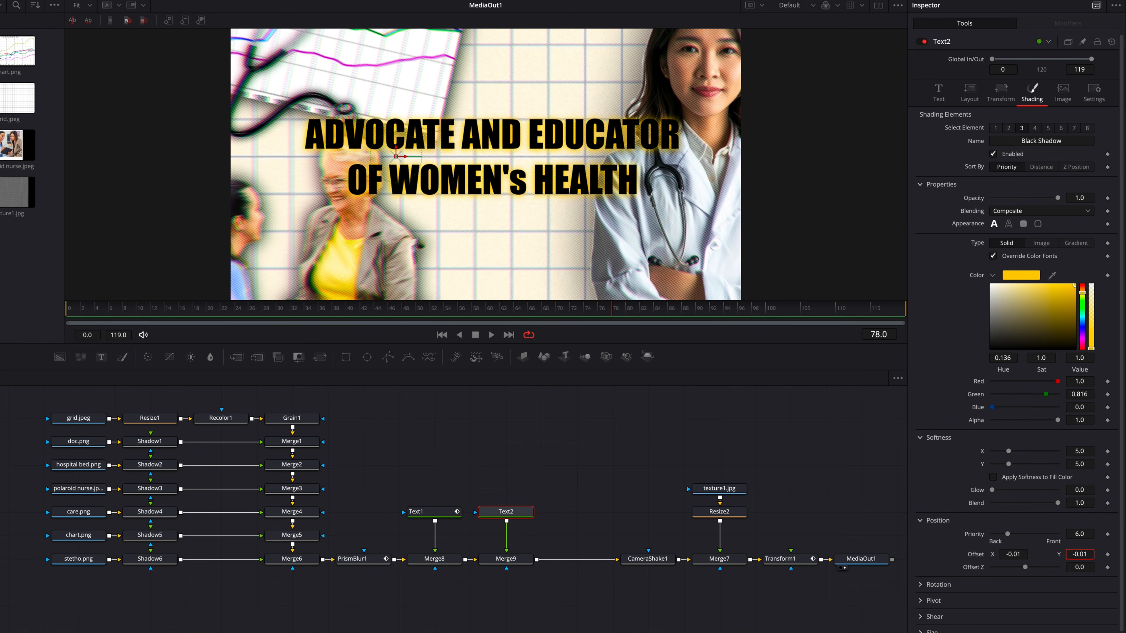
key("Return")
Step: Keyframe Text2's Write On end at 0.0 on frame 70 and 1.0 on frame 82
left_click(475, 312)
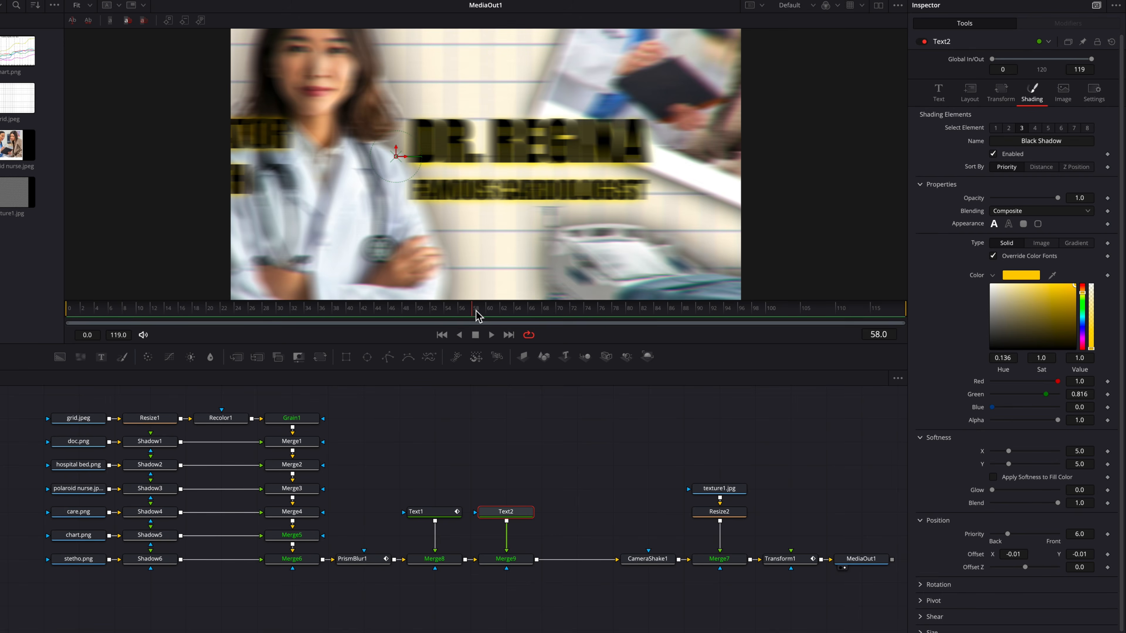
mouse_move(475, 310)
left_mouse_down()
mouse_move(441, 311)
mouse_move(563, 313)
left_mouse_up()
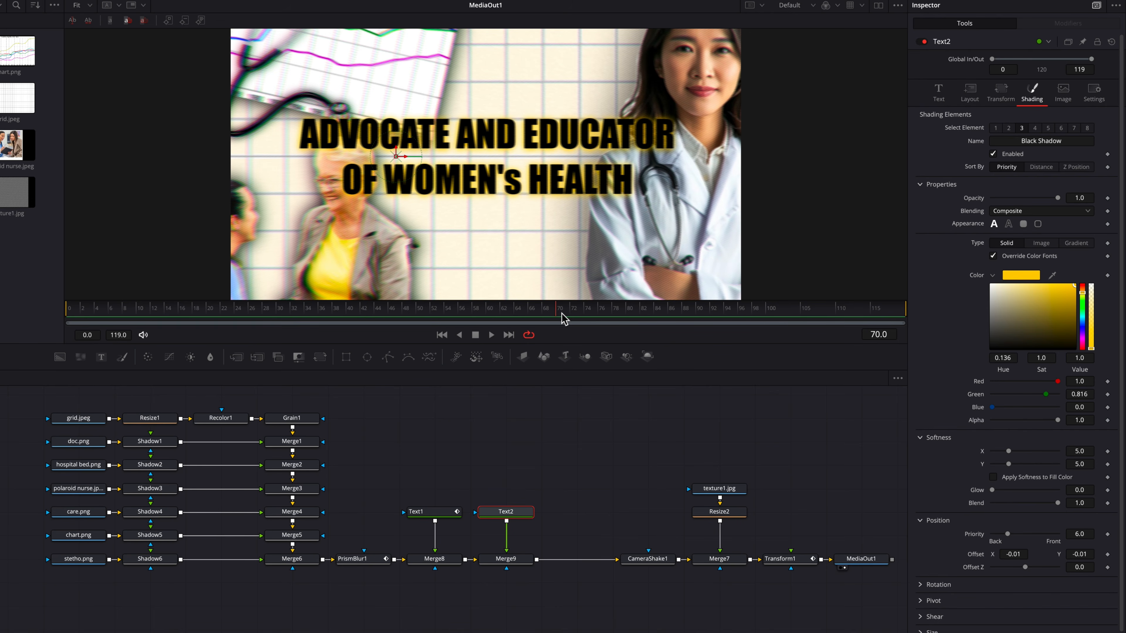
left_click(939, 96)
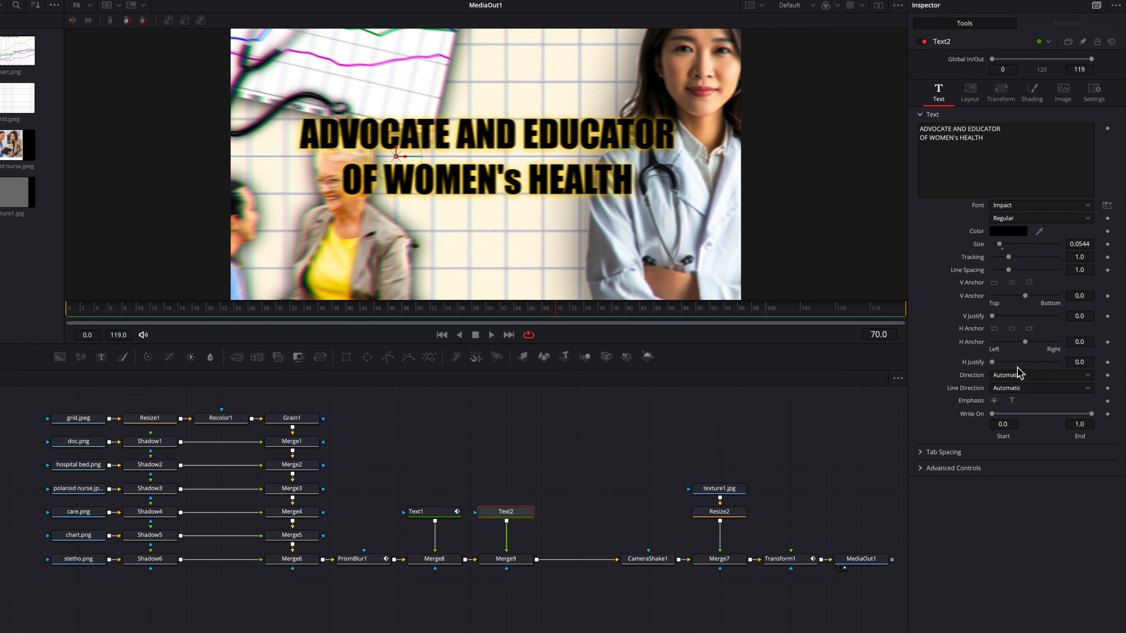
left_click(1108, 414)
left_click_drag(1092, 414, 943, 421)
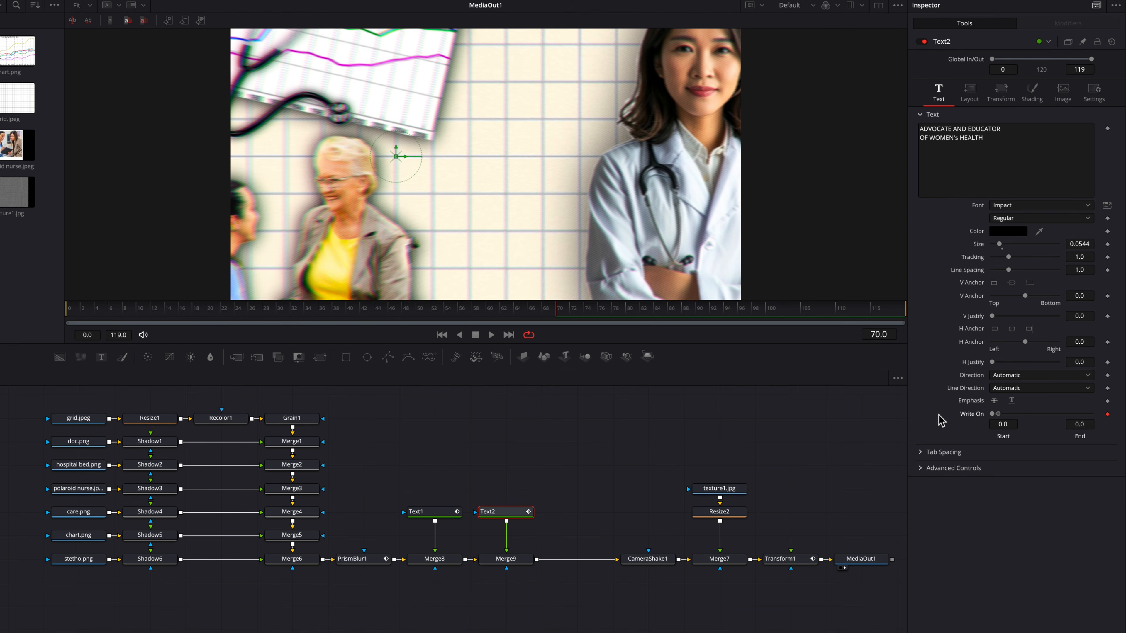
left_click_drag(588, 315, 644, 315)
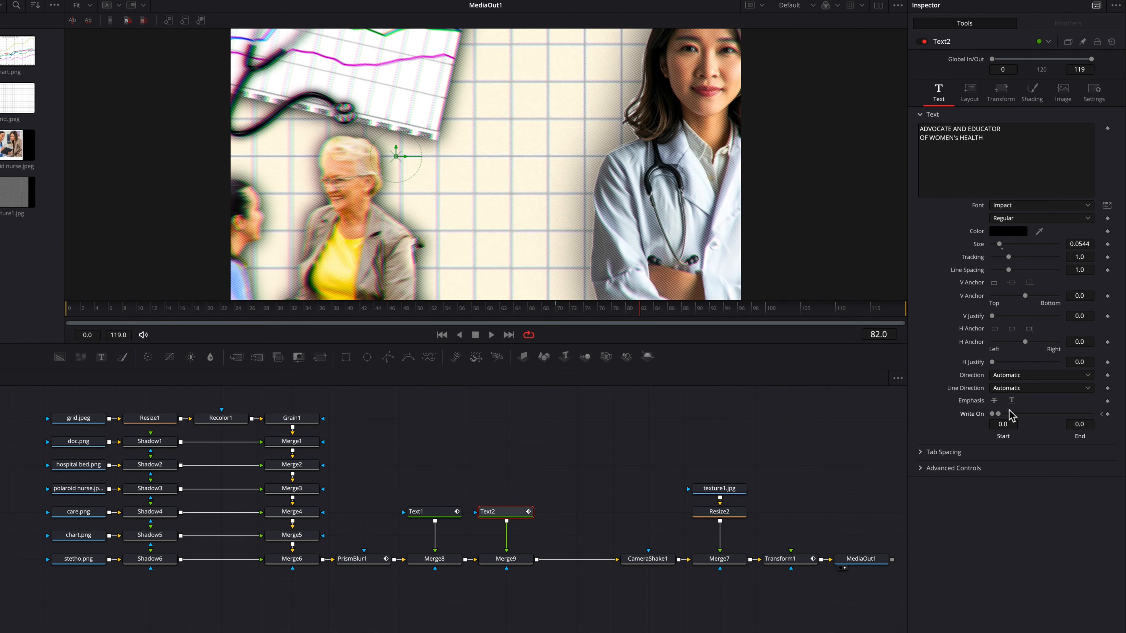
left_click_drag(999, 415, 1091, 414)
left_click(1107, 414)
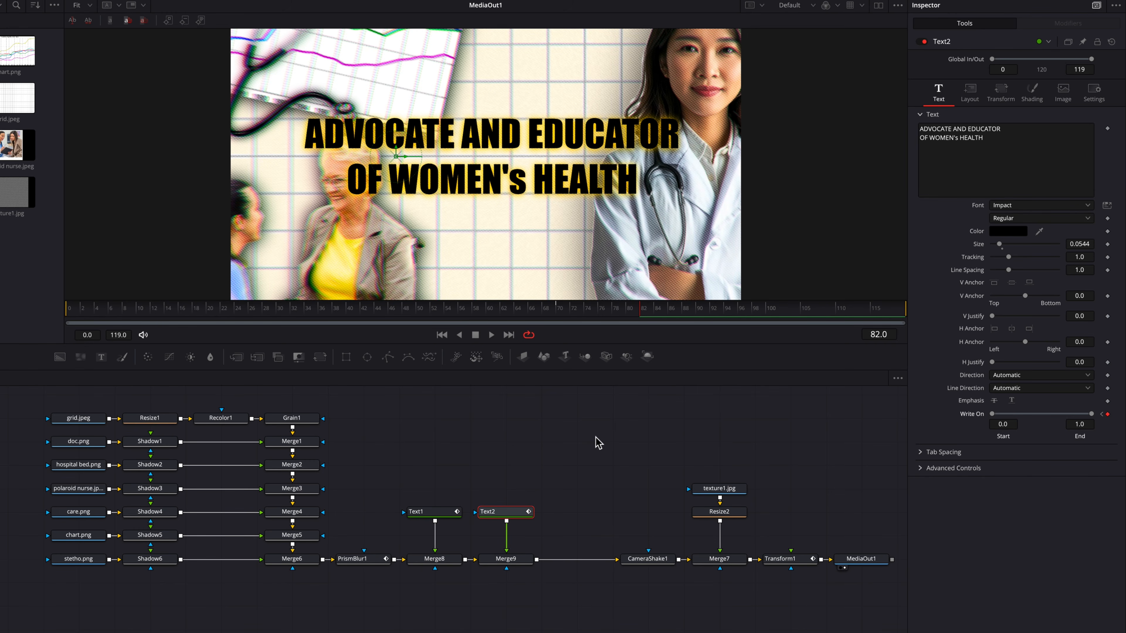
Step: Move the CameraShake1, Merge7, Transform1, MediaOut1 and texture nodes closer to Merge9 in the node graph
left_click_drag(594, 436, 786, 561)
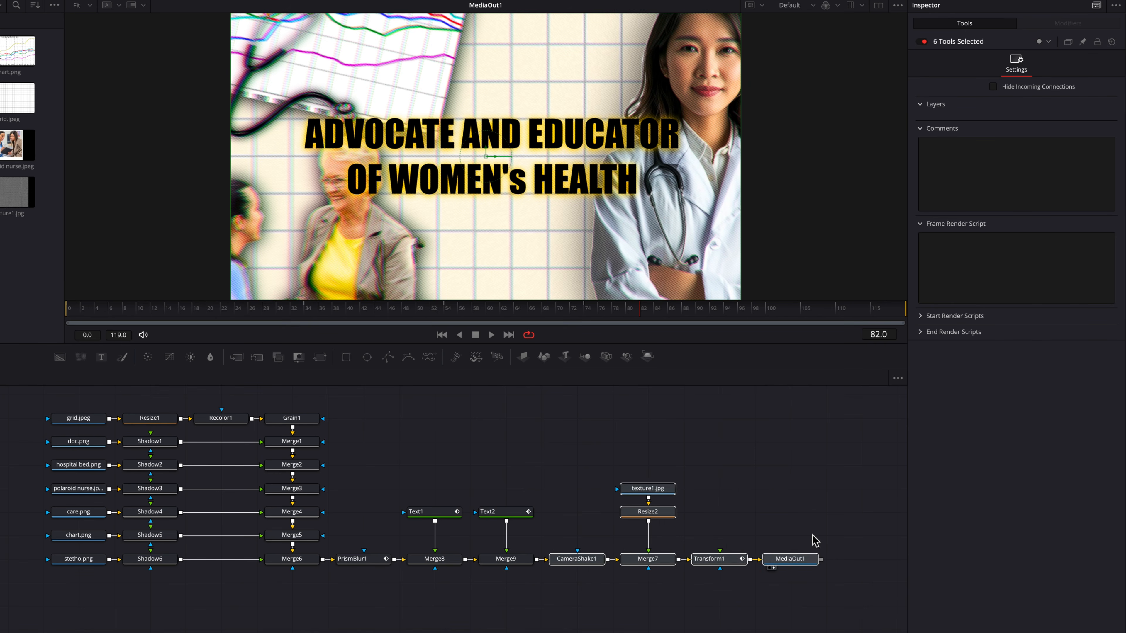
scroll(783, 496, "left", 5)
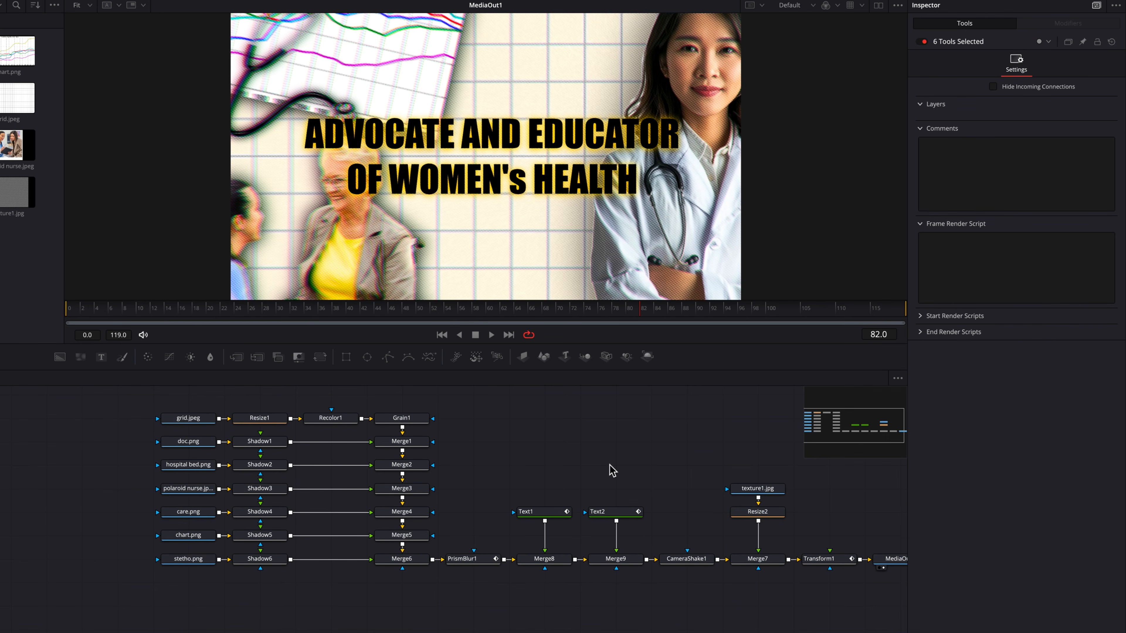
Step: Keyframe Merge1's Size at 1.22 on frame 64 and 1.164 on frame 0, and preview the doctor's growth
left_click(421, 446)
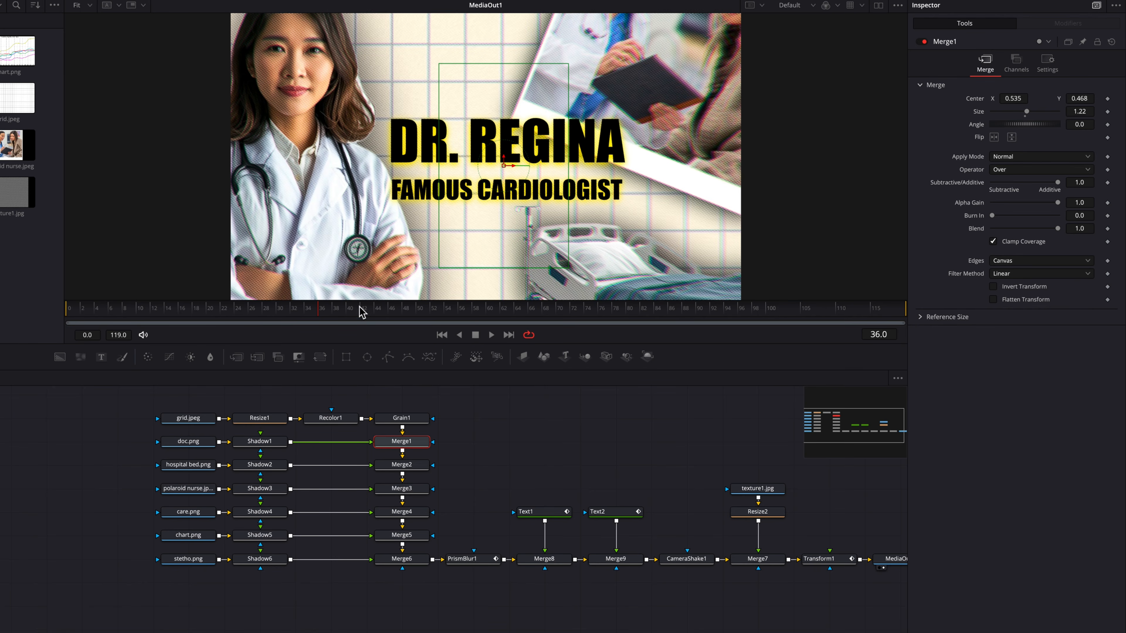
left_click_drag(360, 308, 518, 316)
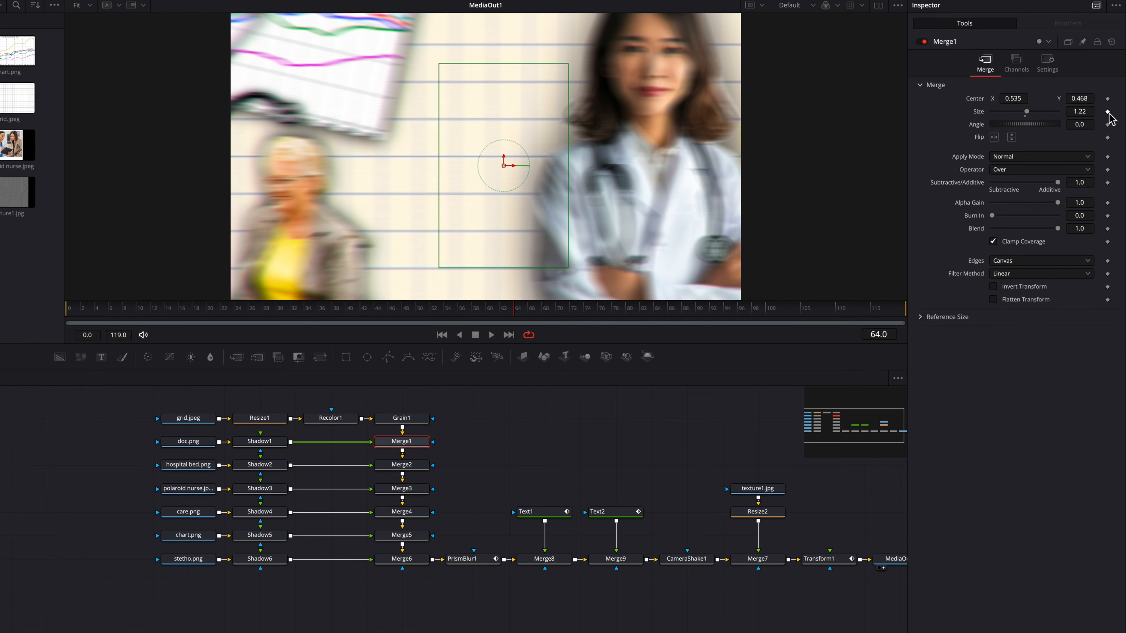
left_click(1107, 111)
left_click_drag(83, 314, 65, 319)
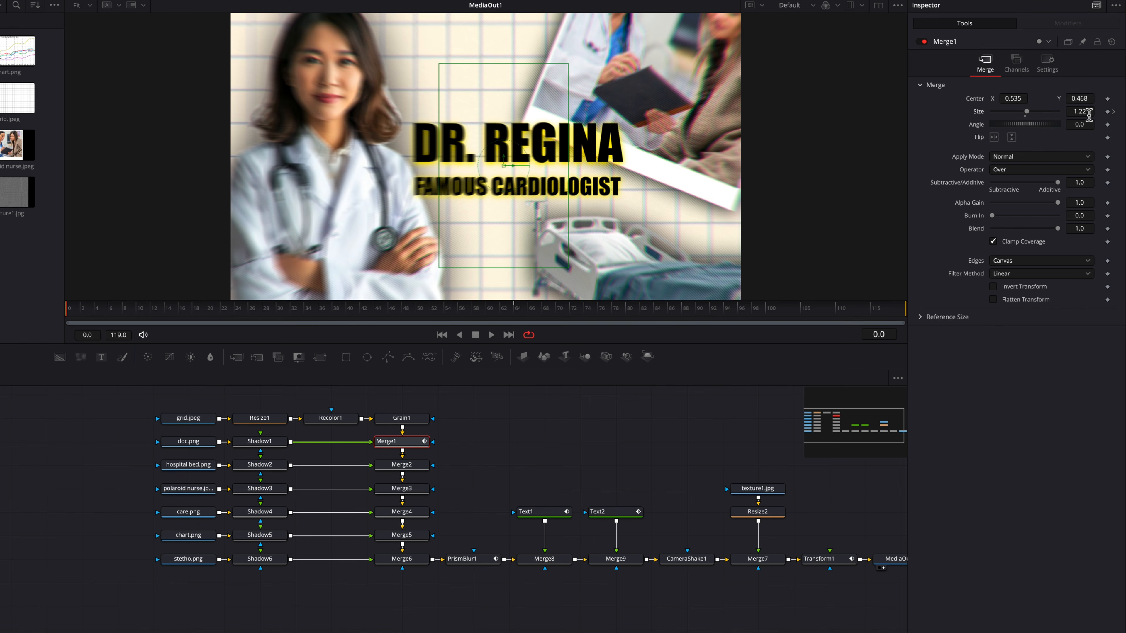
left_click_drag(1089, 115, 1065, 116)
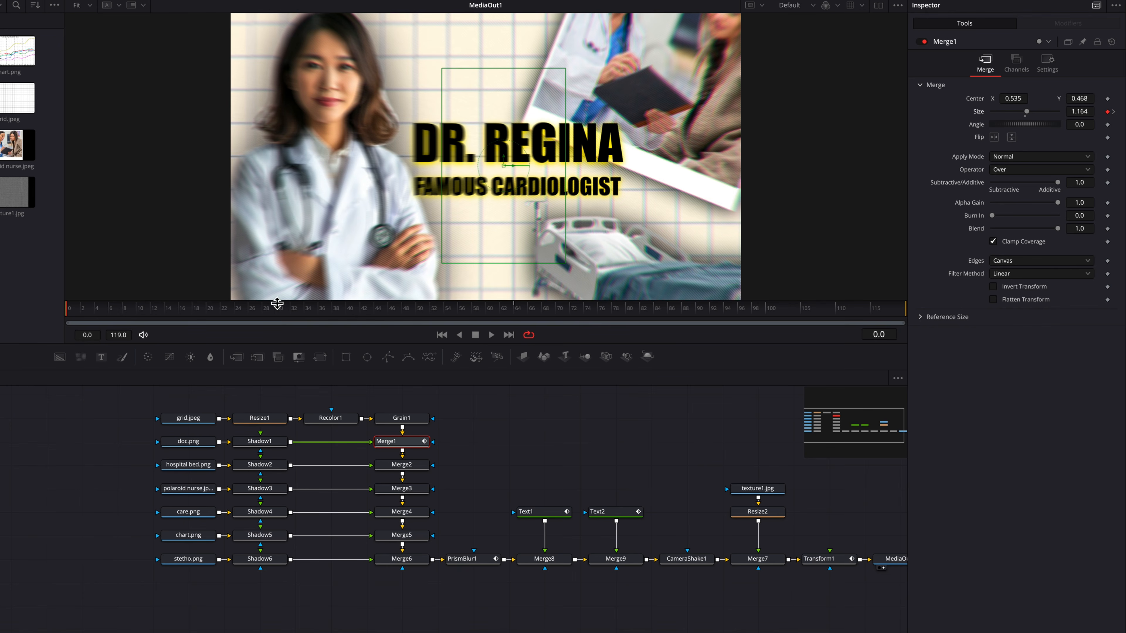
left_click_drag(284, 312, 365, 318)
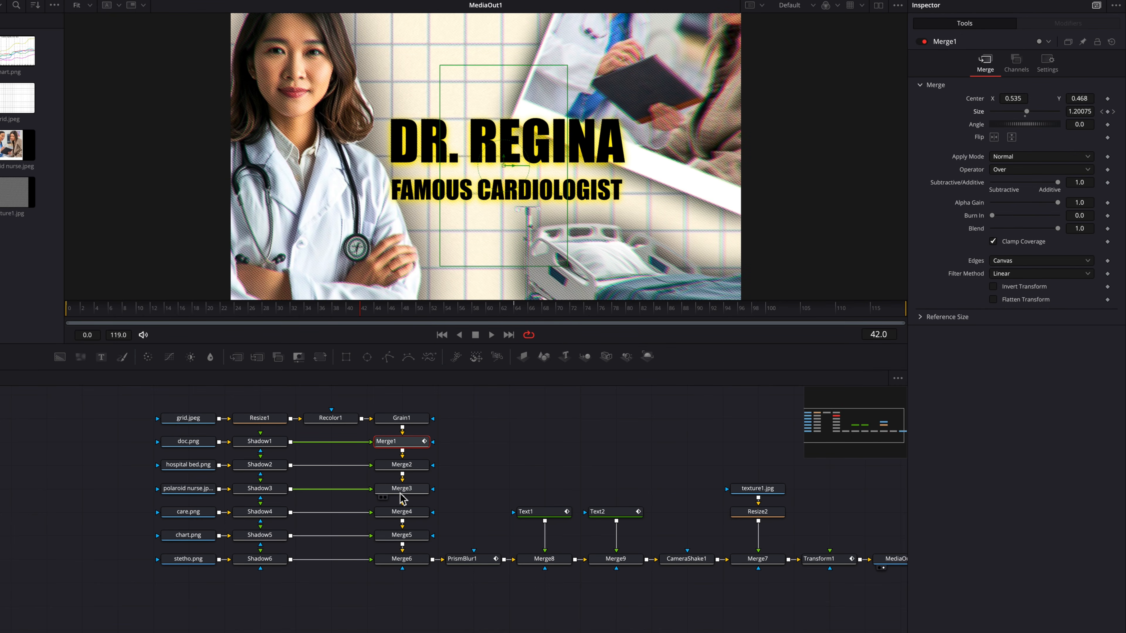
Step: Keyframe Merge3's Size at 1.944 on frame 63 and 1.844 on frame 0 for the polaroid
left_click(418, 495)
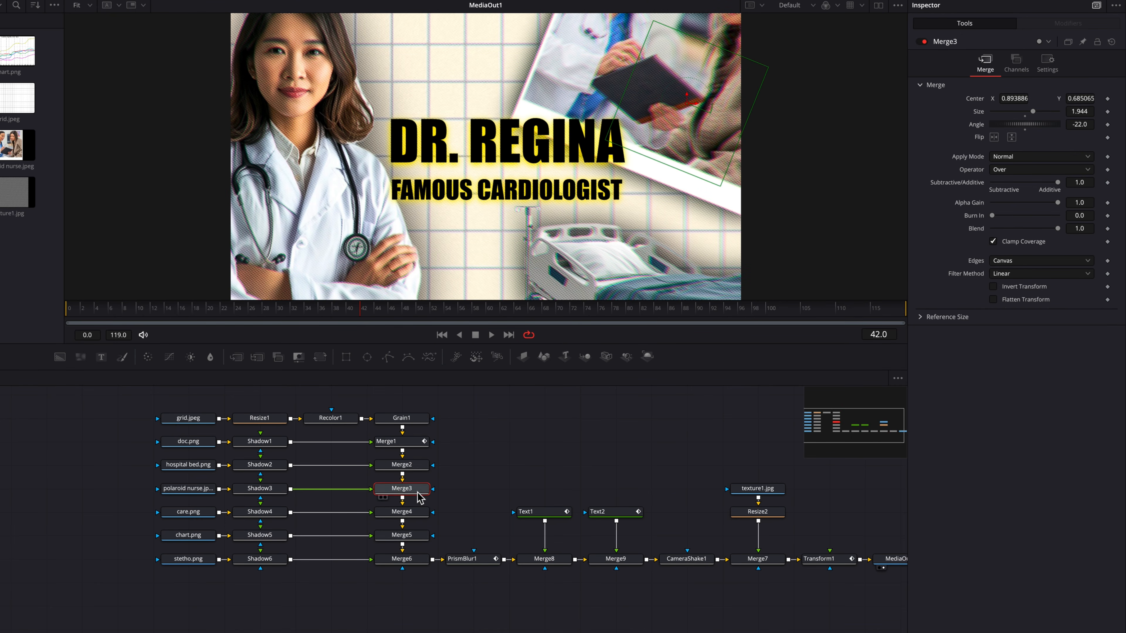
left_click_drag(375, 315, 516, 316)
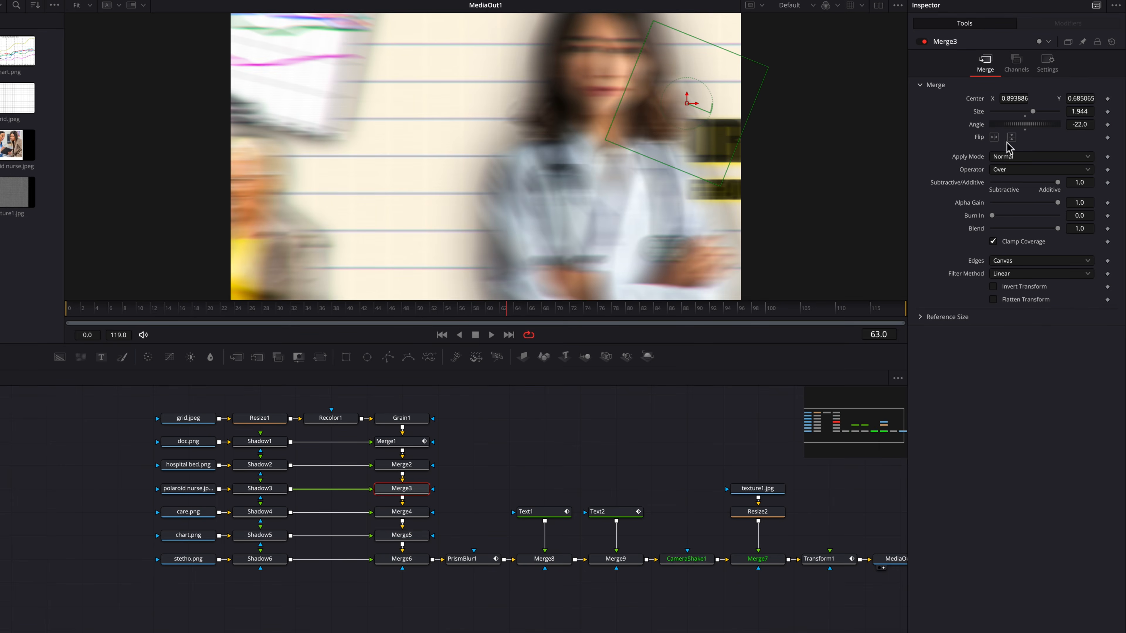
left_click(1108, 112)
left_click_drag(167, 323, 30, 314)
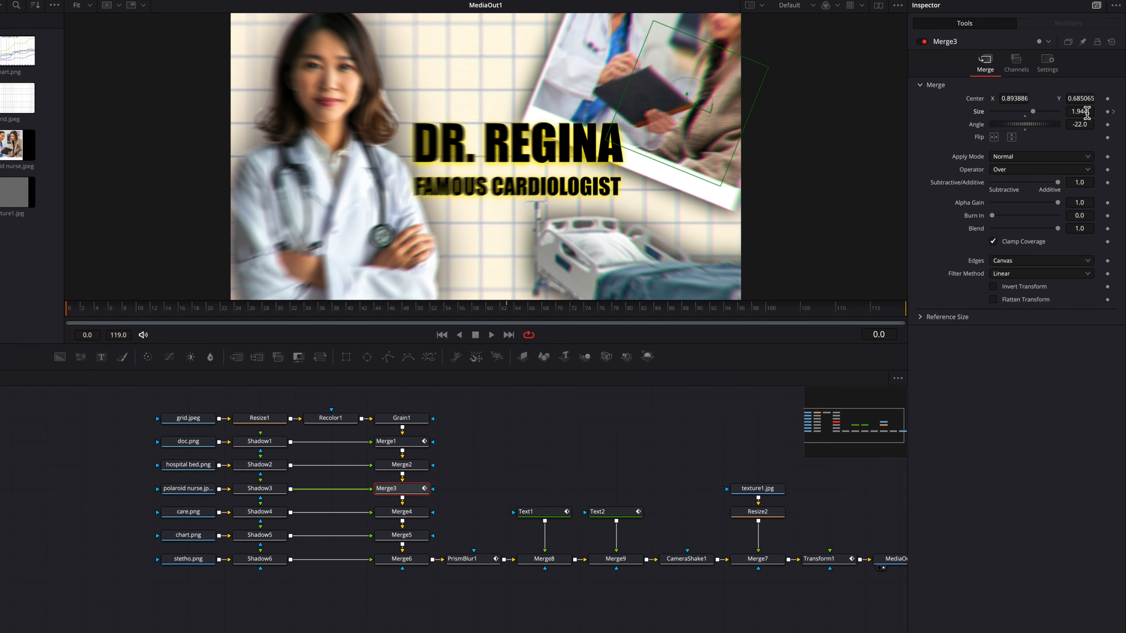
left_click_drag(1087, 113, 1060, 113)
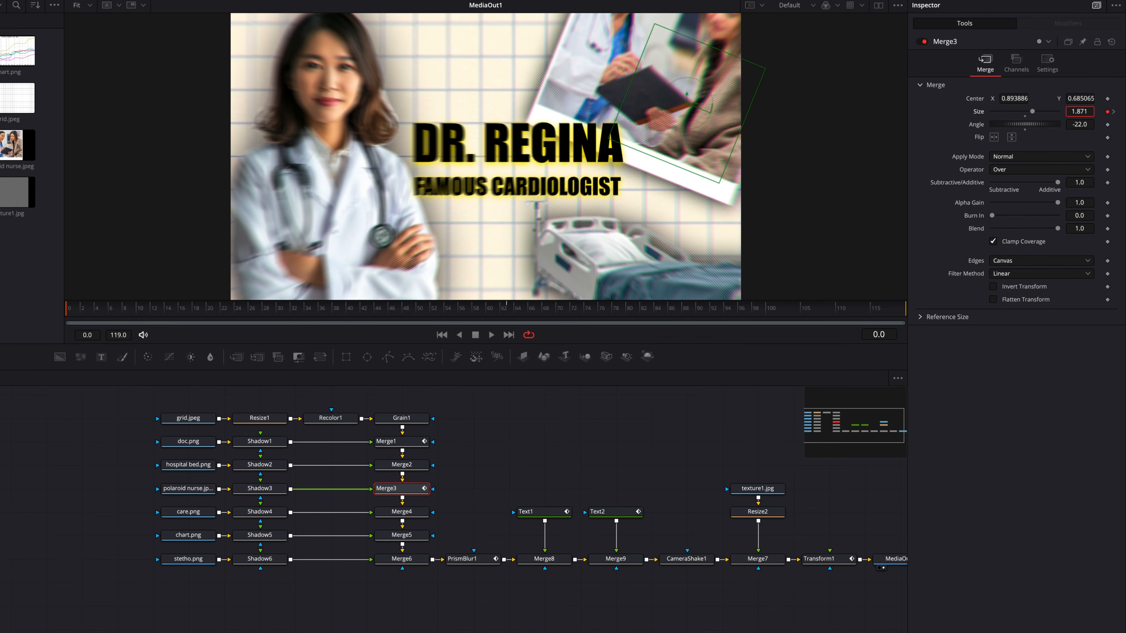
left_click_drag(1079, 111, 1087, 112)
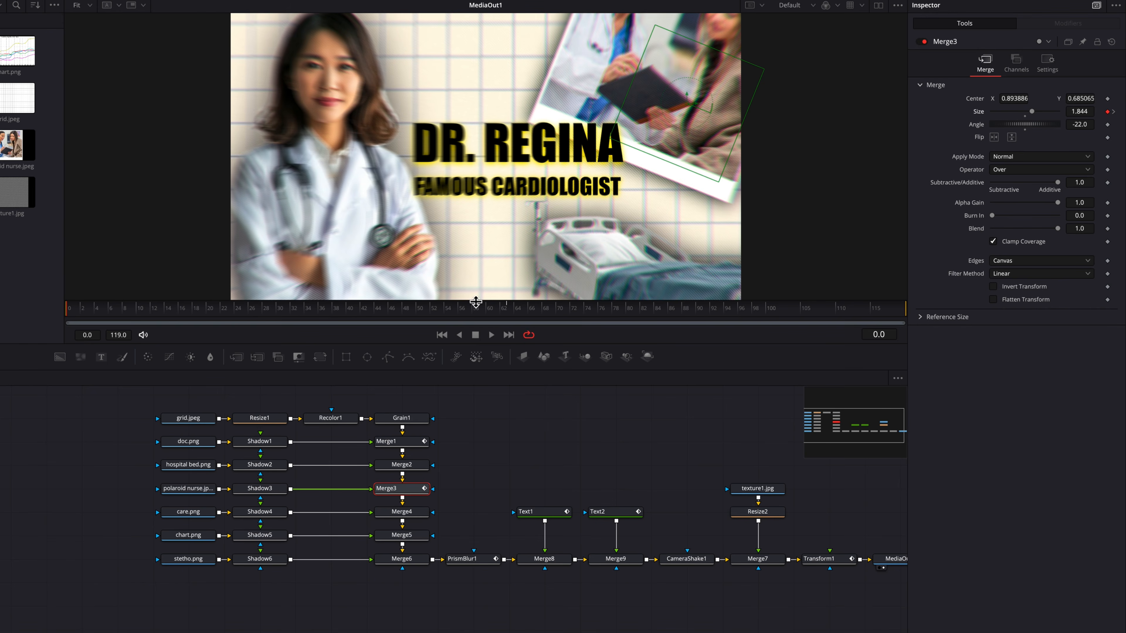
Step: Keyframe Merge5's Size at 2.223 on frame 68 and 2.289 on frame 119 for the chart
left_click_drag(489, 310, 548, 318)
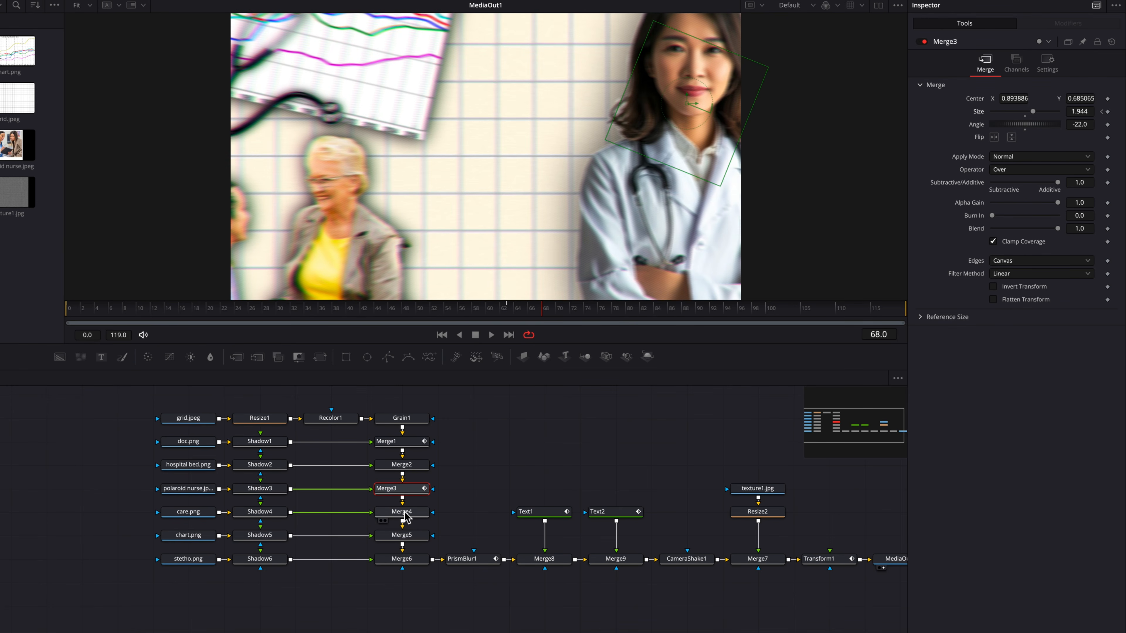
left_click(418, 537)
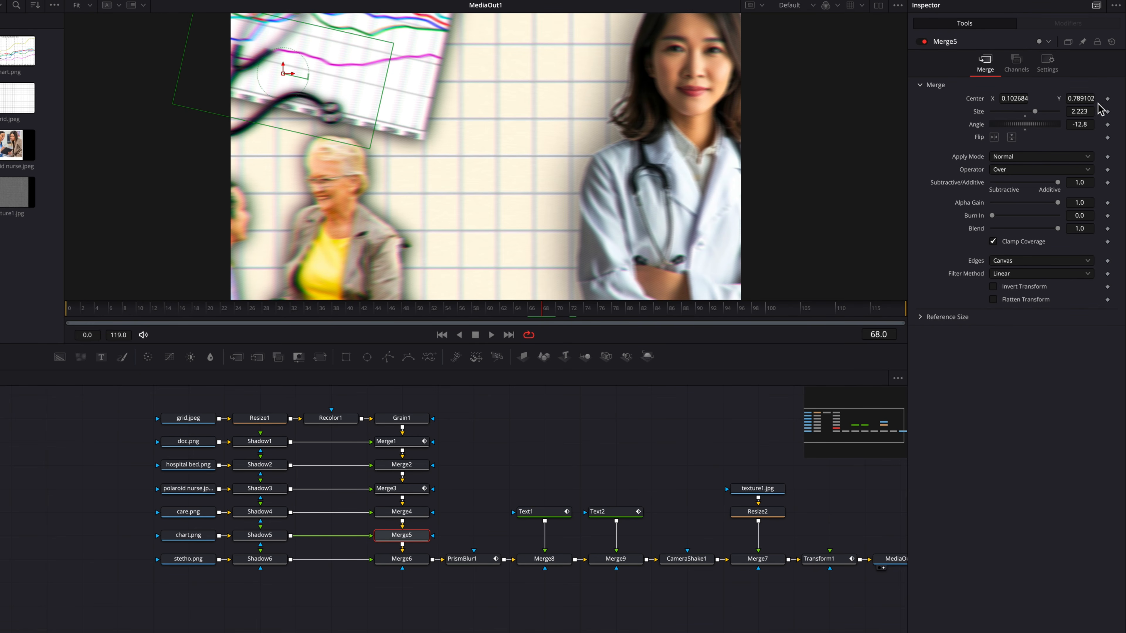
left_click(1107, 112)
left_click_drag(817, 313, 918, 320)
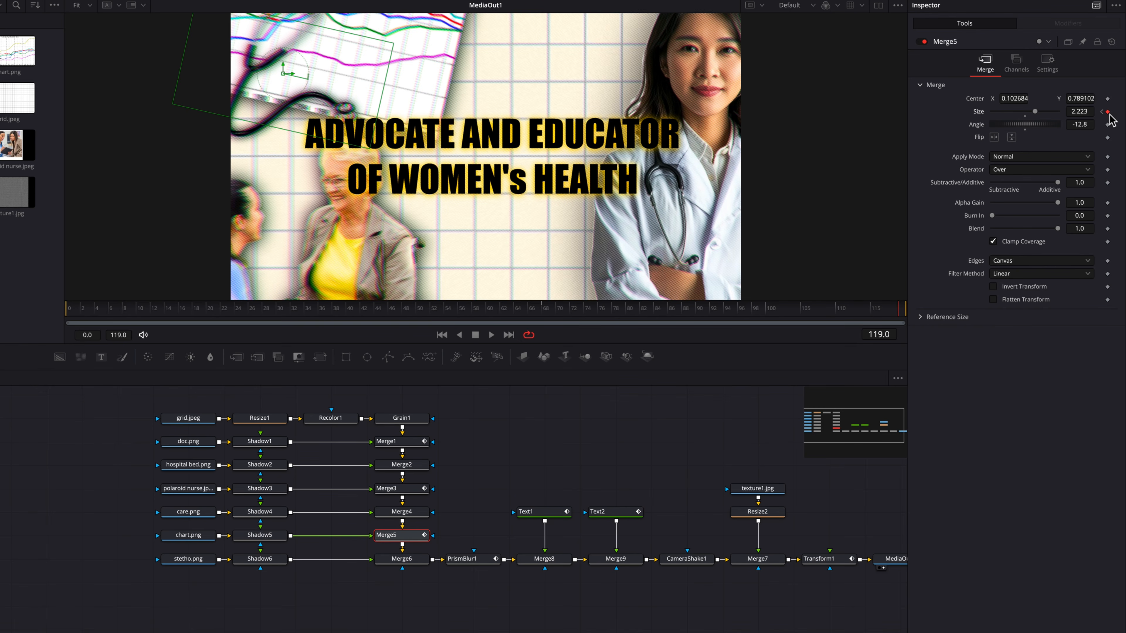
left_click_drag(1083, 114, 1106, 113)
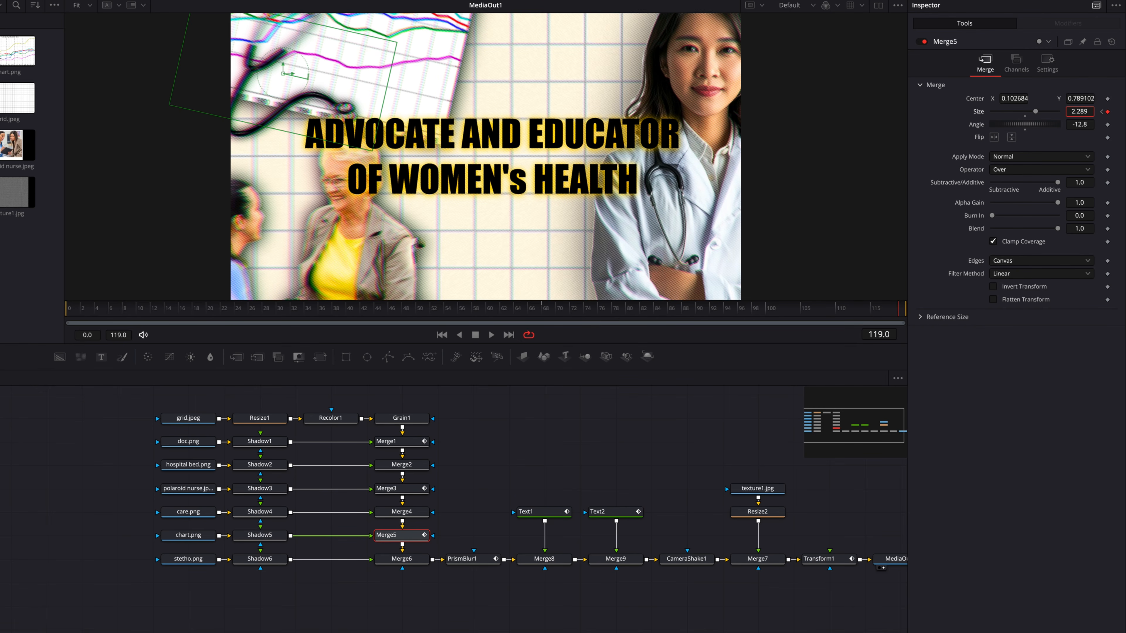
left_click_drag(1106, 114, 1107, 114)
Step: Preview the chart's growth and reduce Merge5's Size keyframe on frame 119 to 2.255
left_click_drag(541, 311, 912, 316)
left_click(1084, 111)
type("2.287")
key("Return")
left_click_drag(1091, 116, 1082, 115)
left_click(1103, 112)
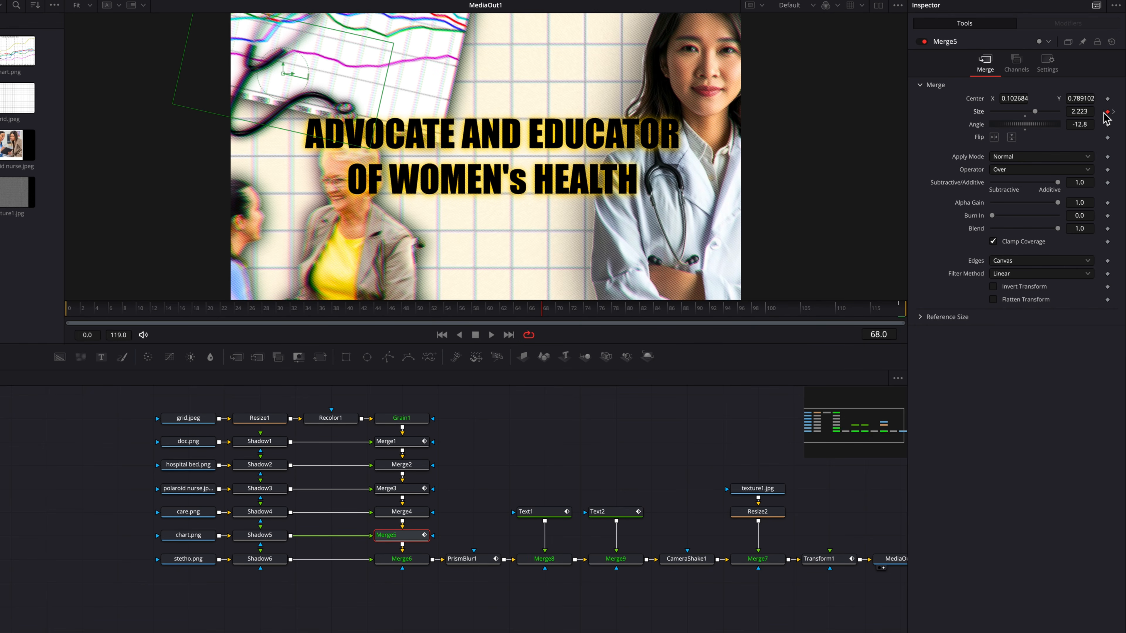
left_click(1113, 113)
left_click_drag(1087, 115, 1085, 115)
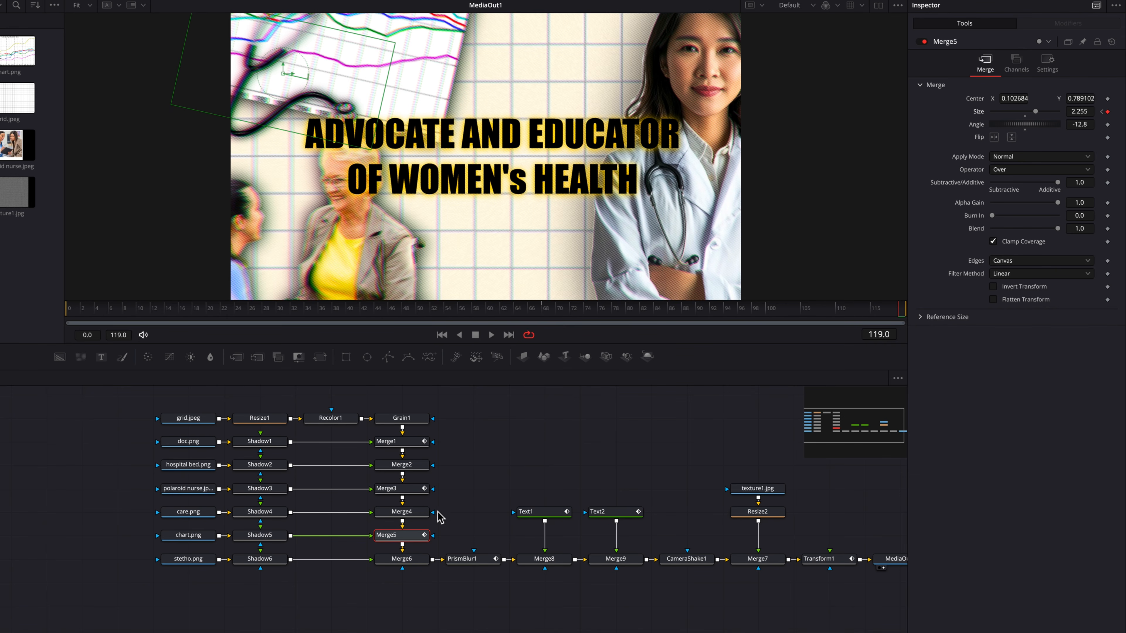
Step: Keyframe Merge6's Angle at 0.0 on frame 68 and 4.9 on frame 119, and preview the stethoscope's rotation
left_click(412, 560)
left_click(547, 311)
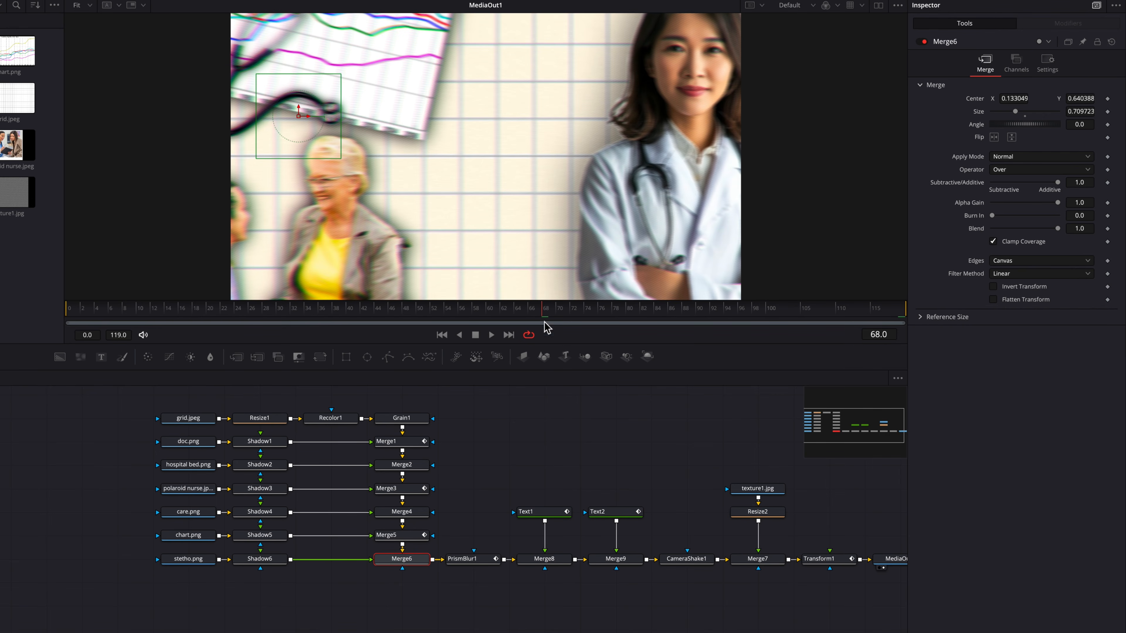
left_click(1107, 125)
left_click_drag(864, 312, 936, 312)
left_click_drag(1080, 124, 1094, 123)
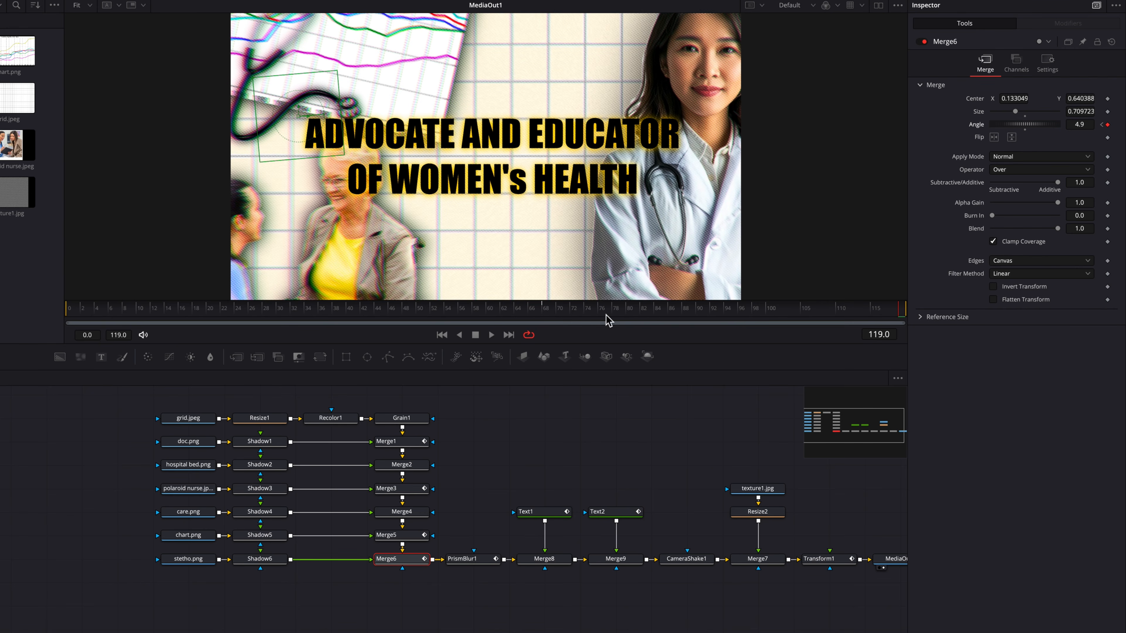
left_click_drag(660, 314, 910, 313)
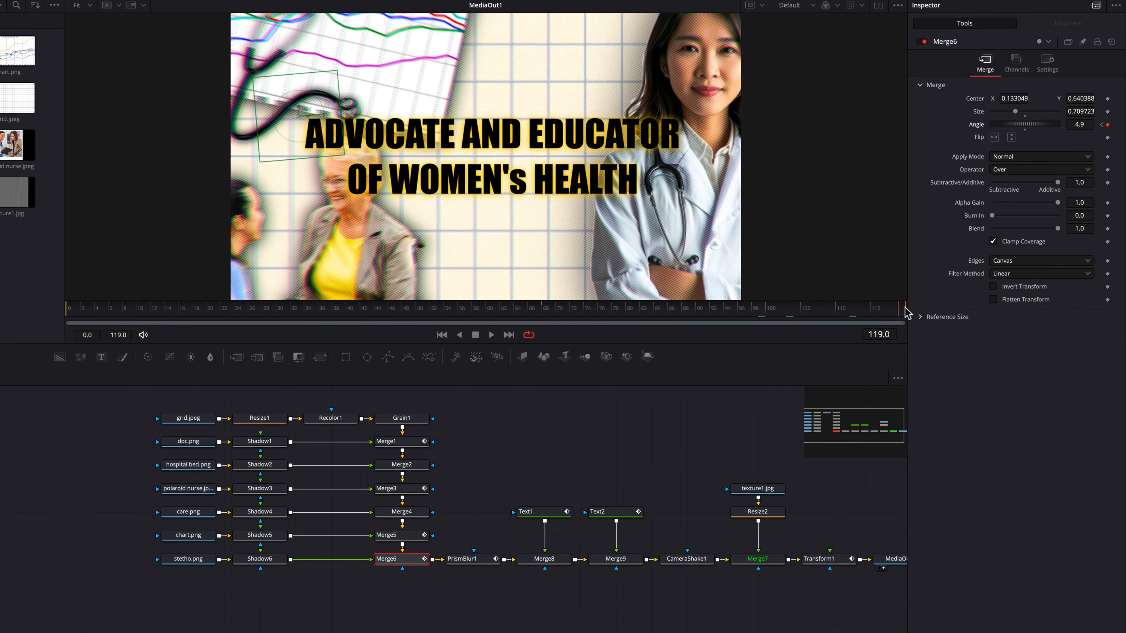
left_click(547, 314)
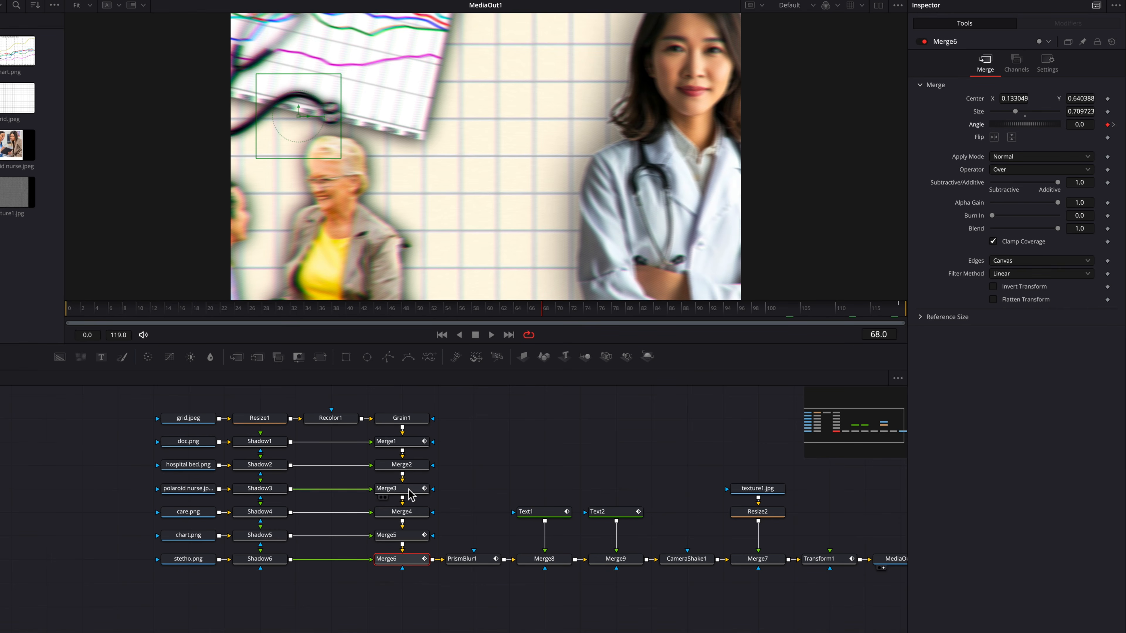
Step: Add a Shake modifier to the Angle of Merge1, the doctor cutout's merge, and open the modifier's settings
left_click(410, 442)
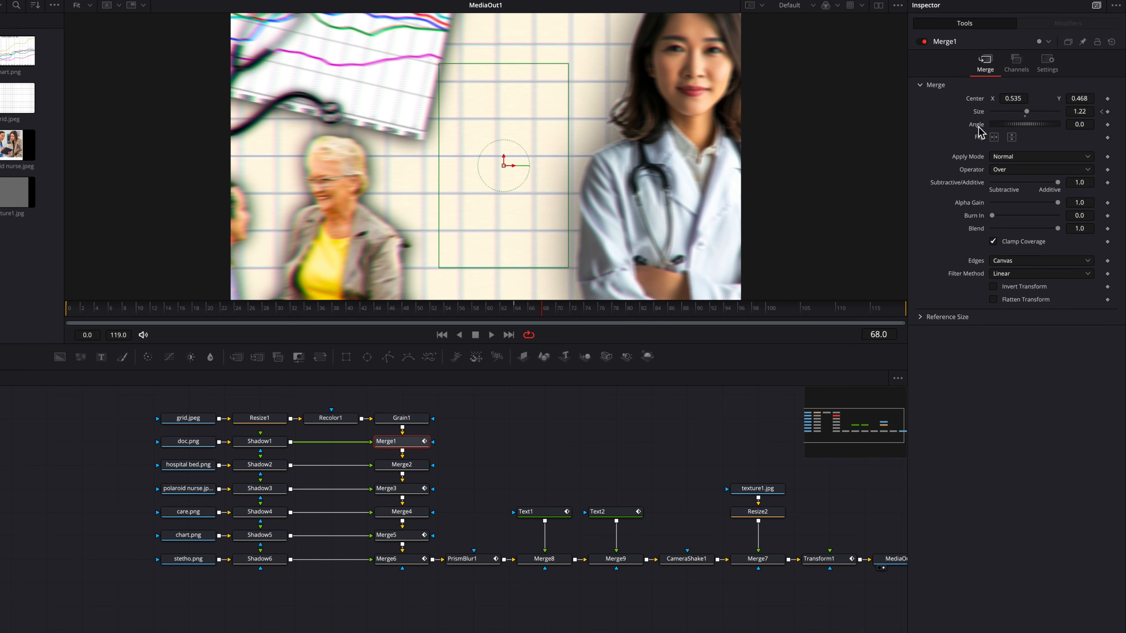
left_click_drag(1079, 125, 1083, 125)
right_click(980, 126)
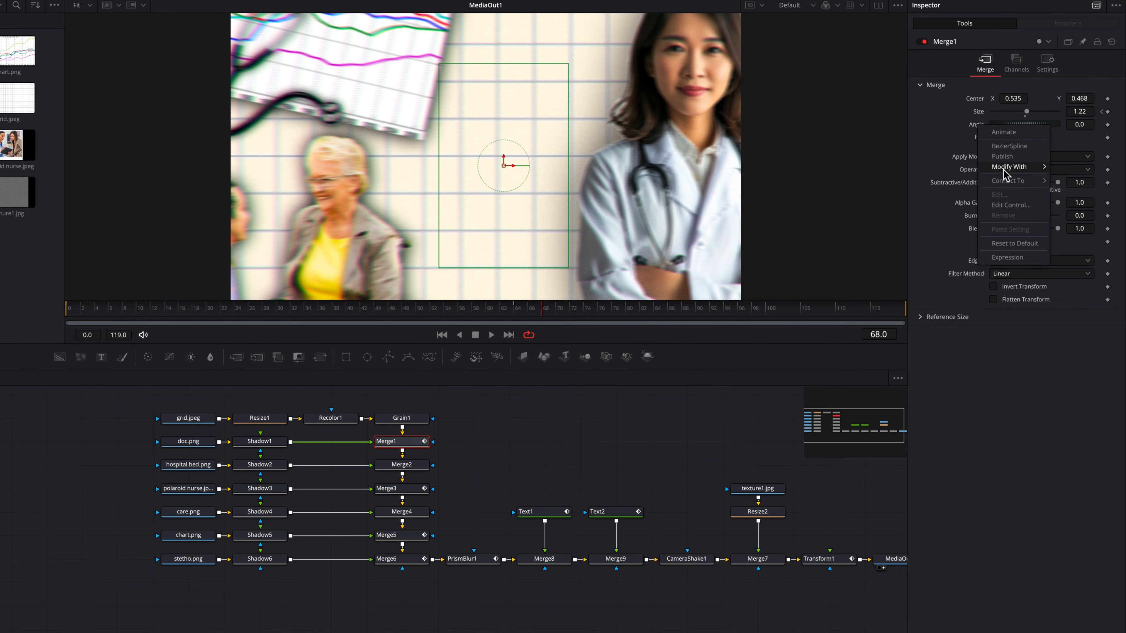
mouse_move(1004, 170)
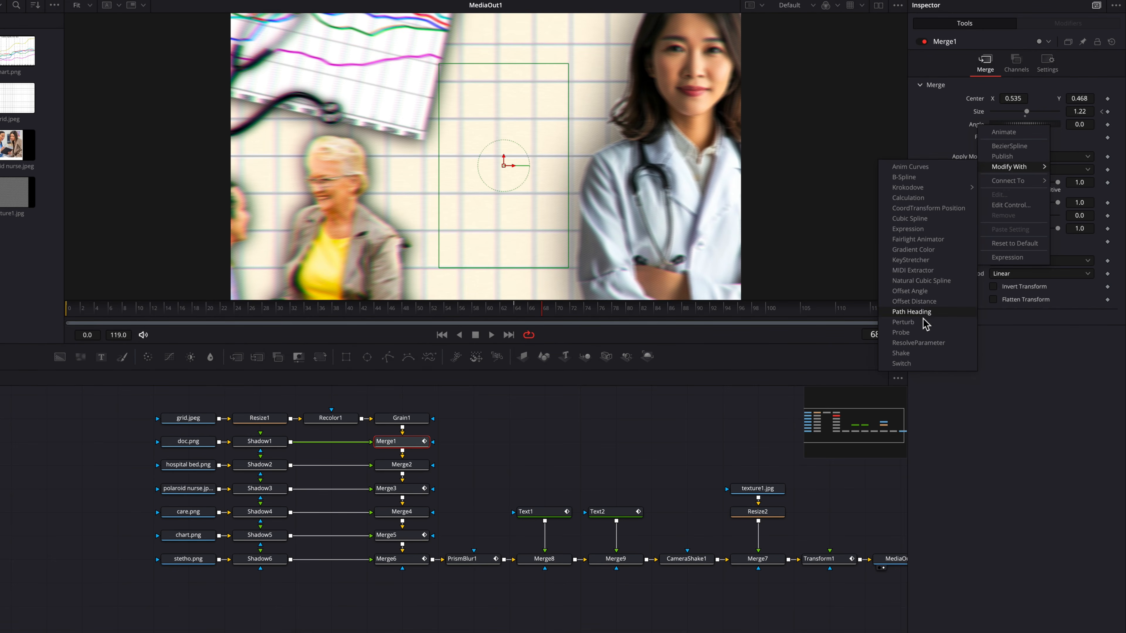
left_click(922, 354)
left_click(1073, 26)
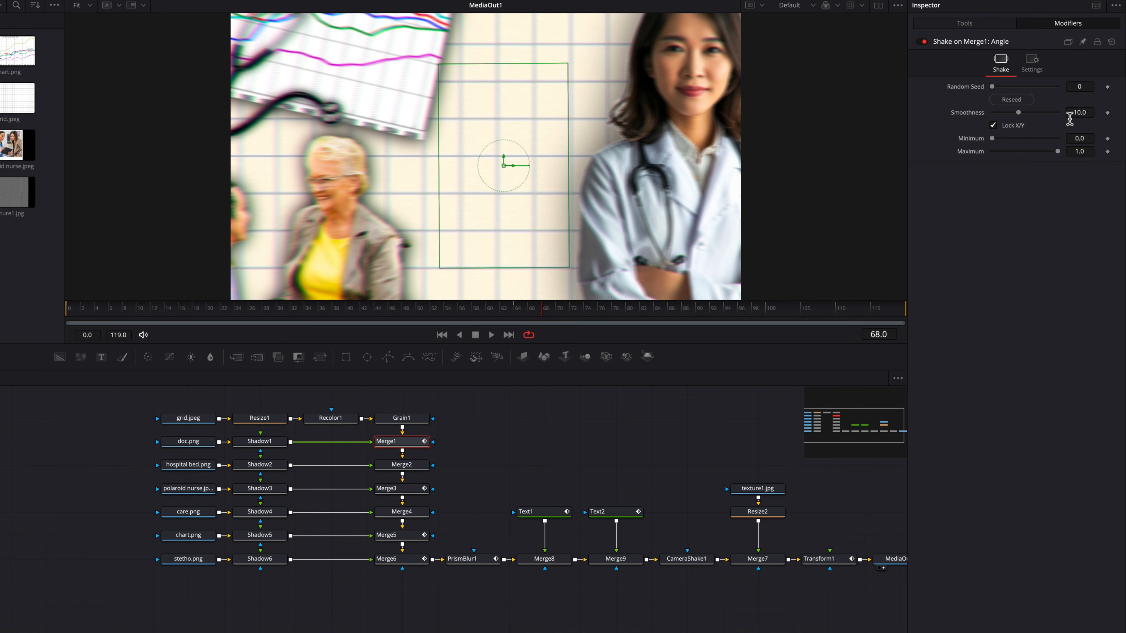
Step: Set the Shake modifier's Smoothness to 21.65 and preview the doctor's wobble up to frame 90
left_click_drag(1018, 115, 1048, 117)
left_click(606, 312)
mouse_move(615, 314)
left_mouse_down()
mouse_move(854, 322)
mouse_move(697, 322)
left_mouse_up()
Step: Set the Shake modifier's Maximum to 2.0, reseed its randomness, and preview the motion through the remaining frames
left_click(1088, 150)
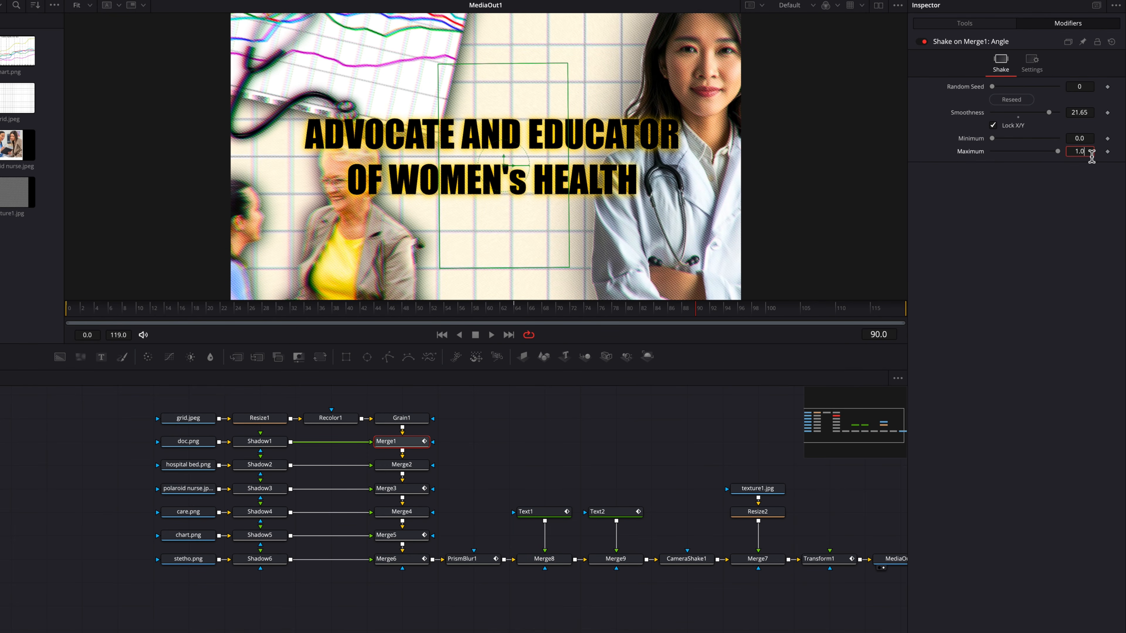
type("2")
key("Return")
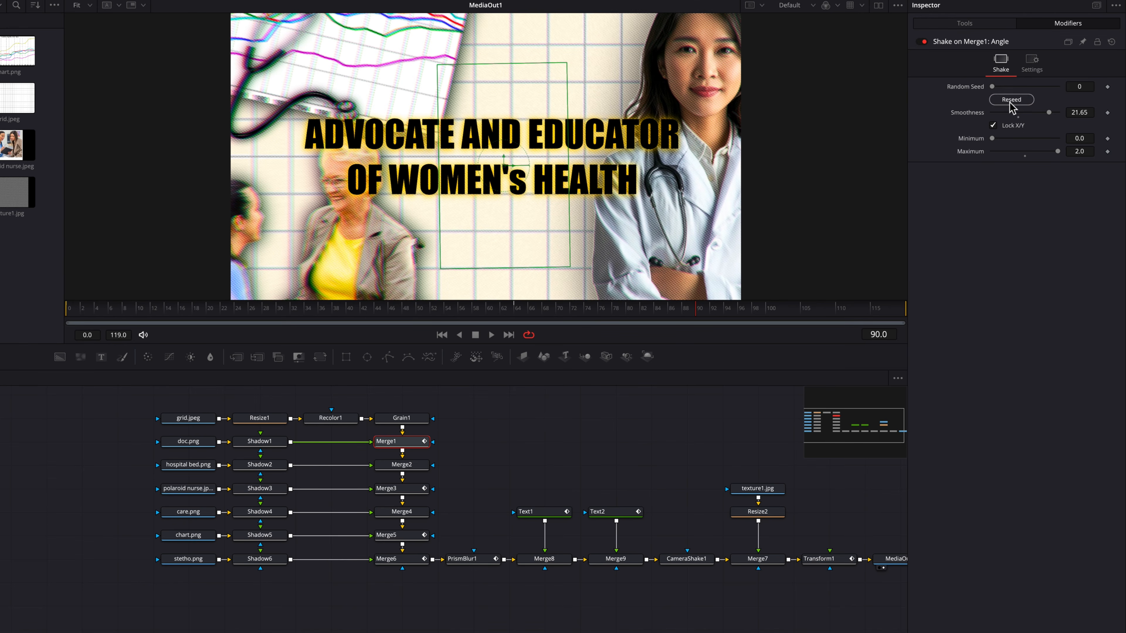
left_click(1012, 99)
mouse_move(709, 318)
left_mouse_down()
mouse_move(606, 314)
mouse_move(896, 325)
left_mouse_up()
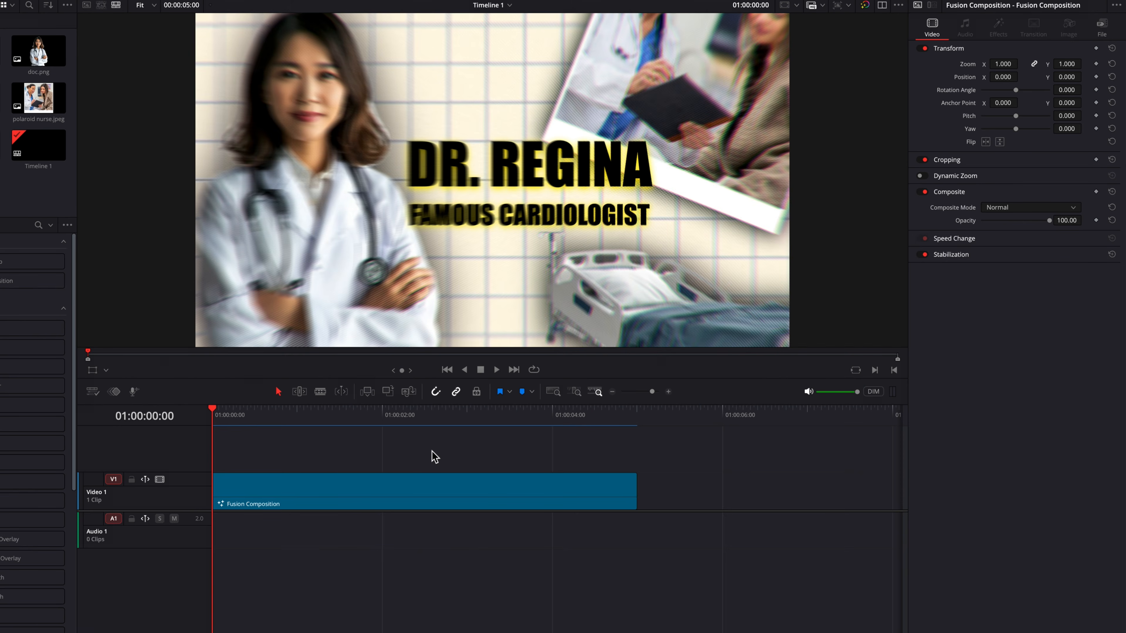
Step: Play the finished Fusion composition through on the edit timeline and return the playhead to the start
key("space")
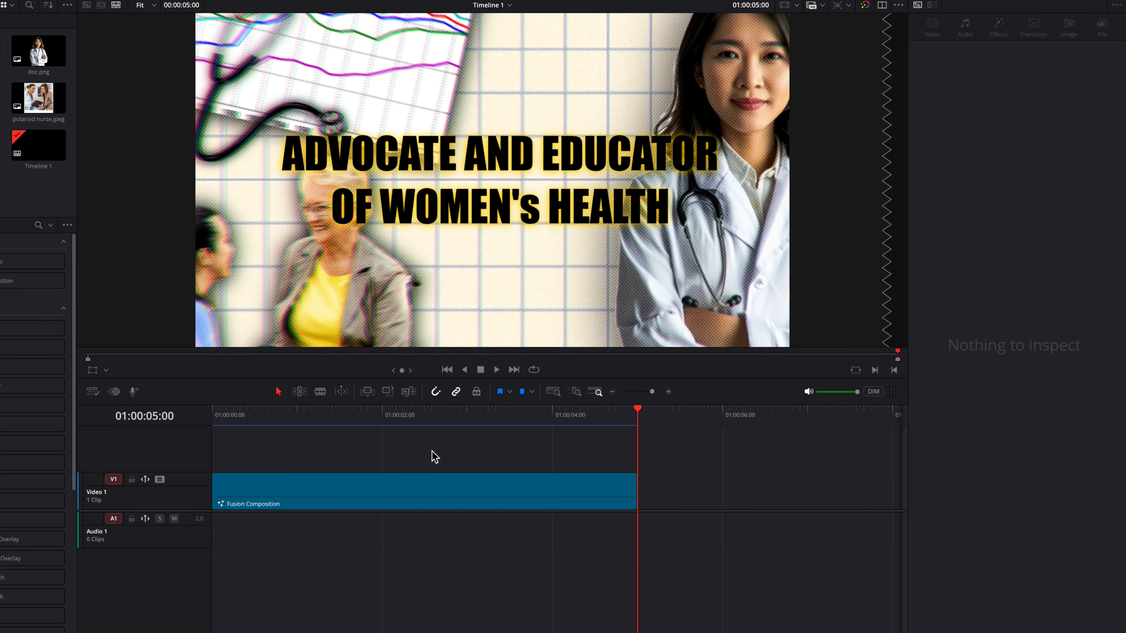
left_click_drag(419, 416, 213, 408)
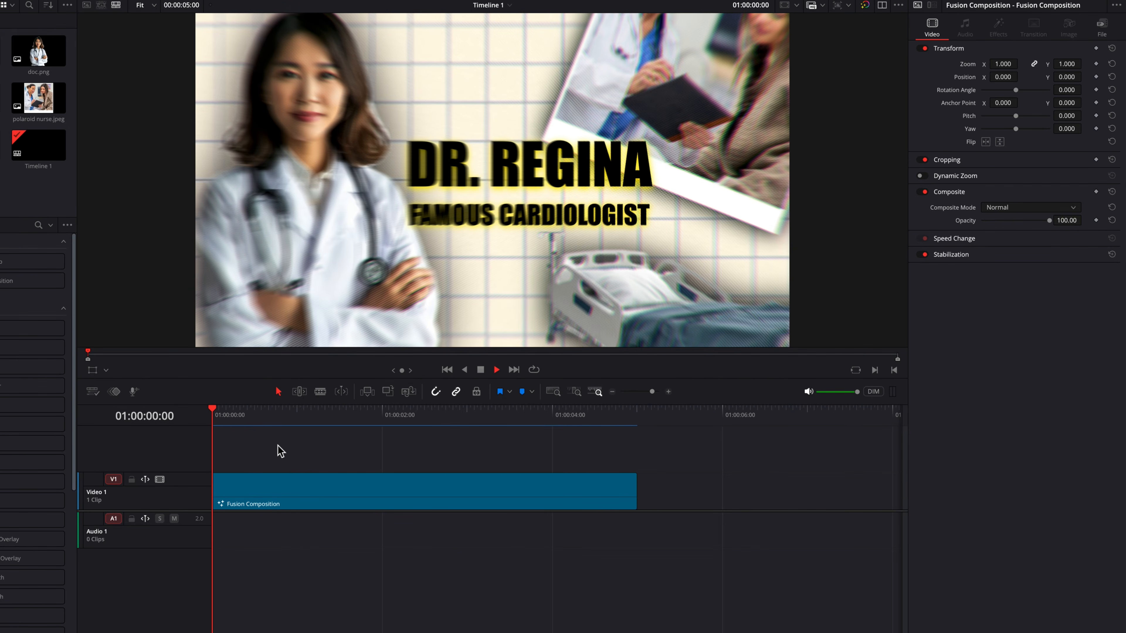